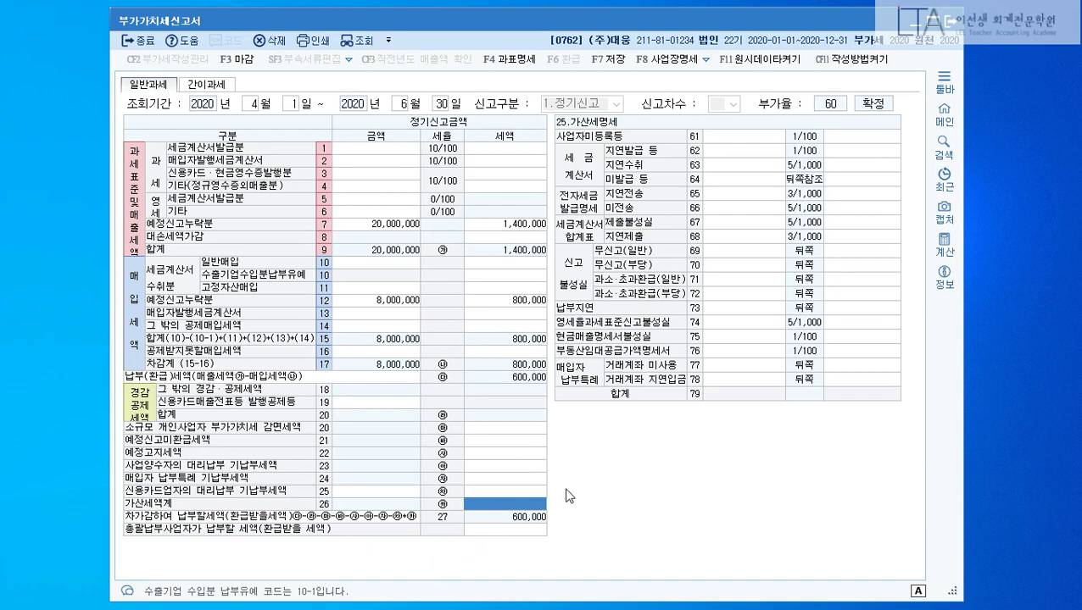
Enter 8,000,000 as the amount for late-received tax invoices (지연수취, line 63) in the penalty tax details
click(742, 141)
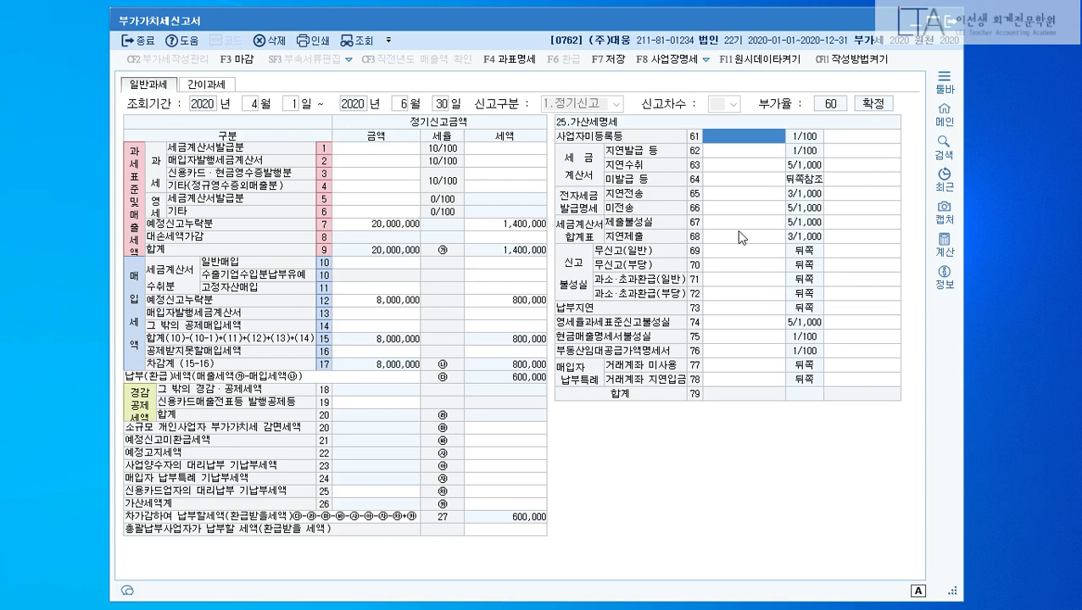
click(753, 165)
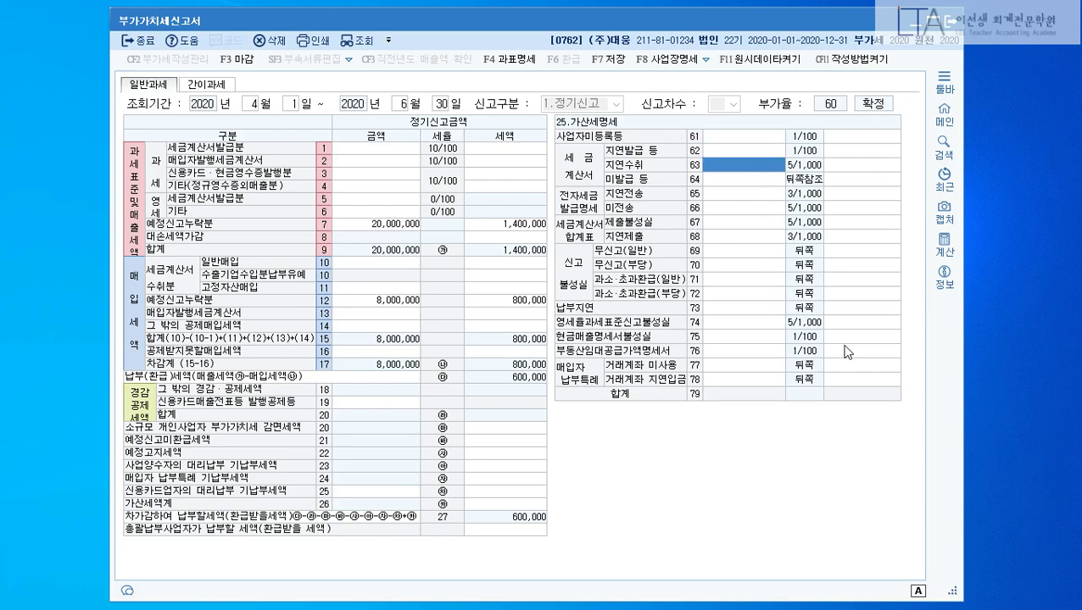
text(8000000)
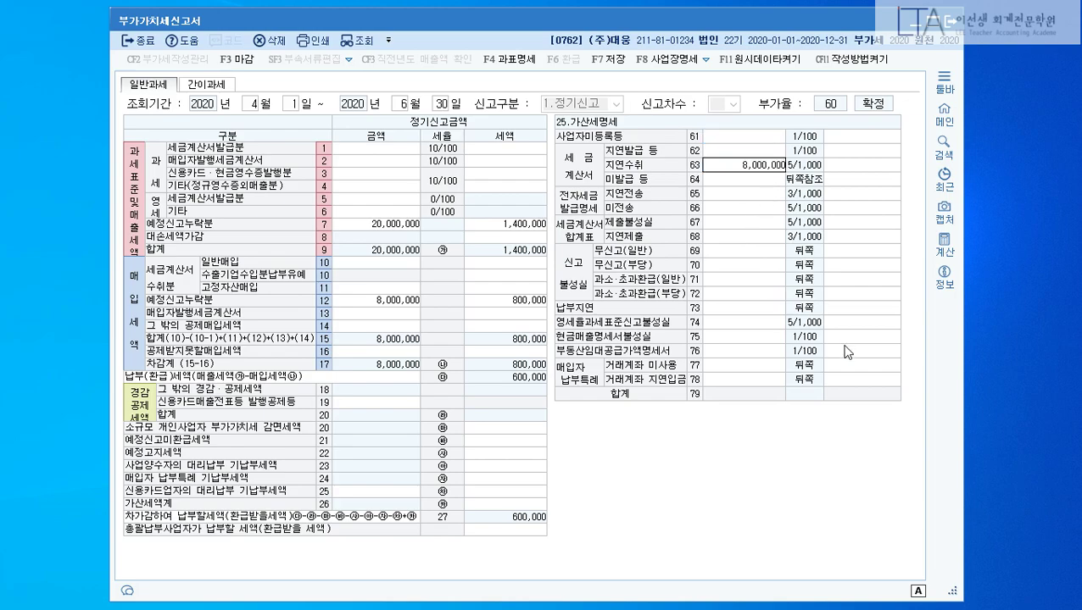
key(Return)
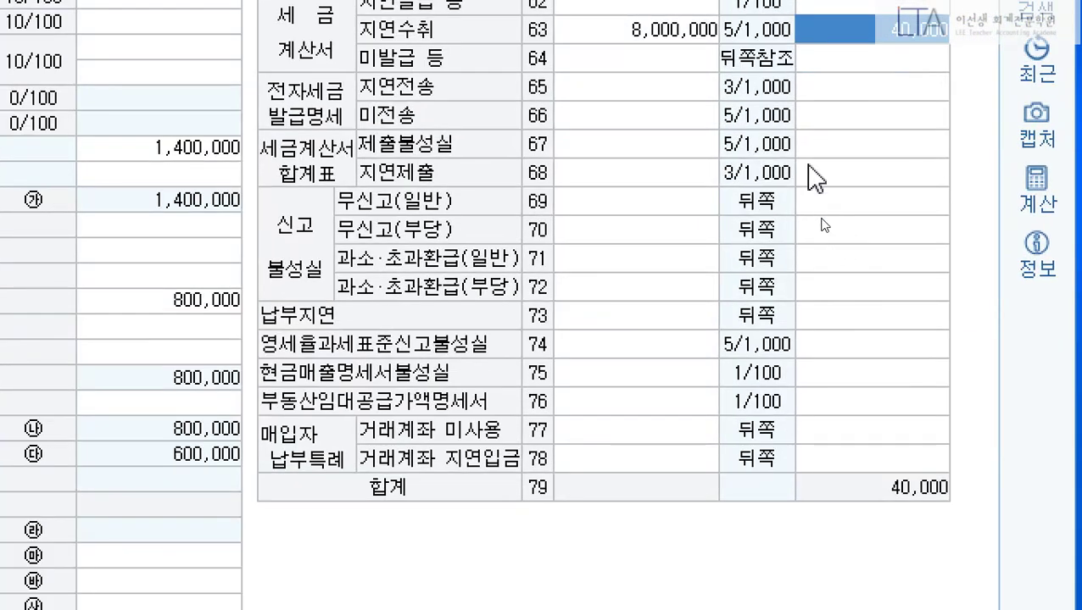
Fill in the general under-reporting penalty (과소·초과환급(일반), line 71) with amount 600,000 and tax 15,000
click(652, 61)
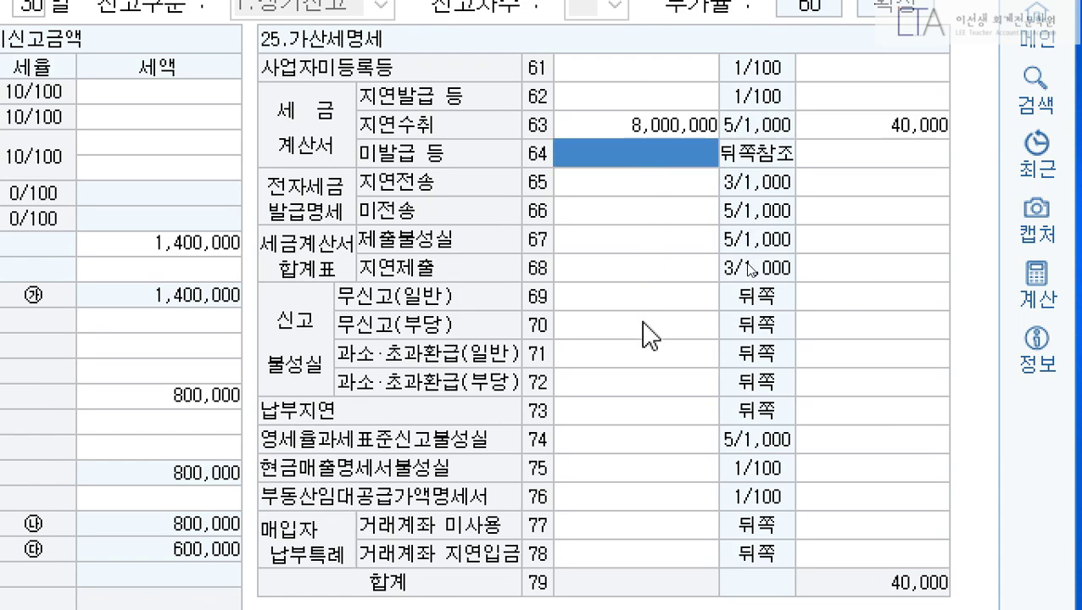
key(Down)
key(Down)
key(Down)
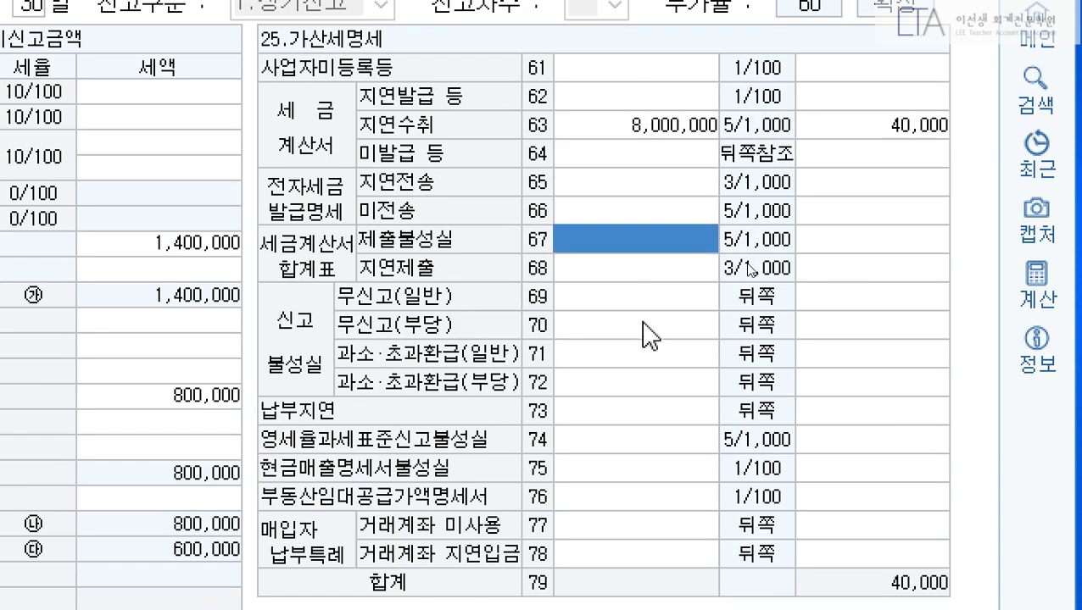
key(Down)
key(Down)
key(Down)
key(Down)
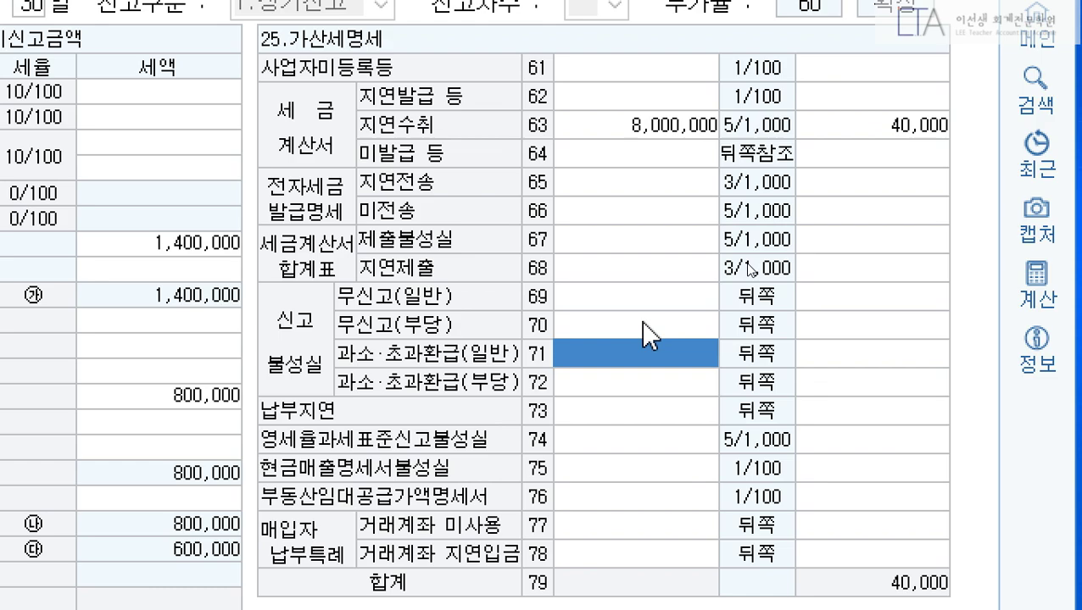
text(8000000)
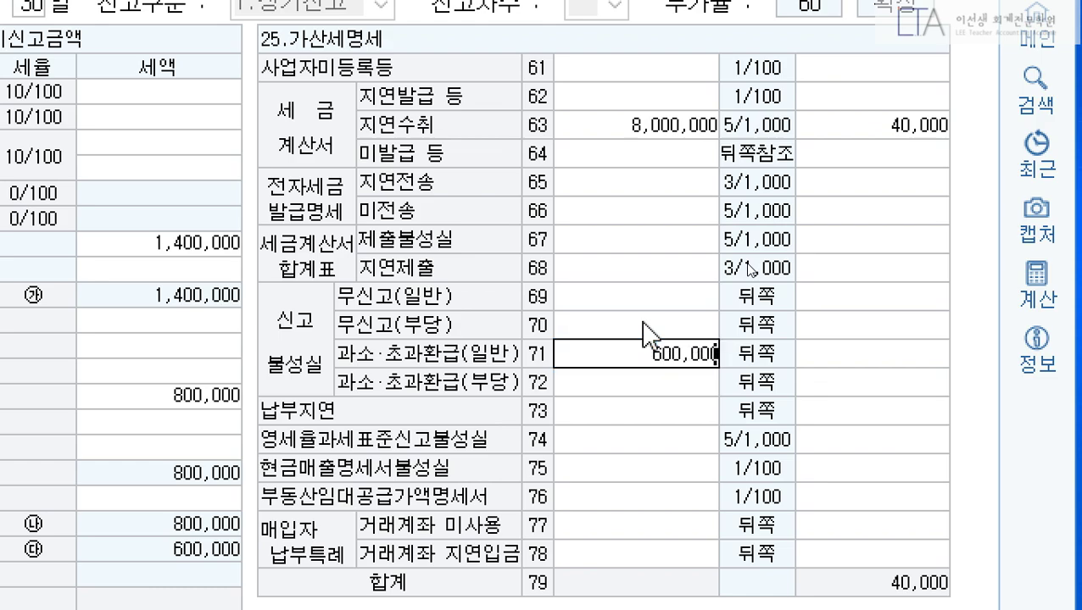
key(Return)
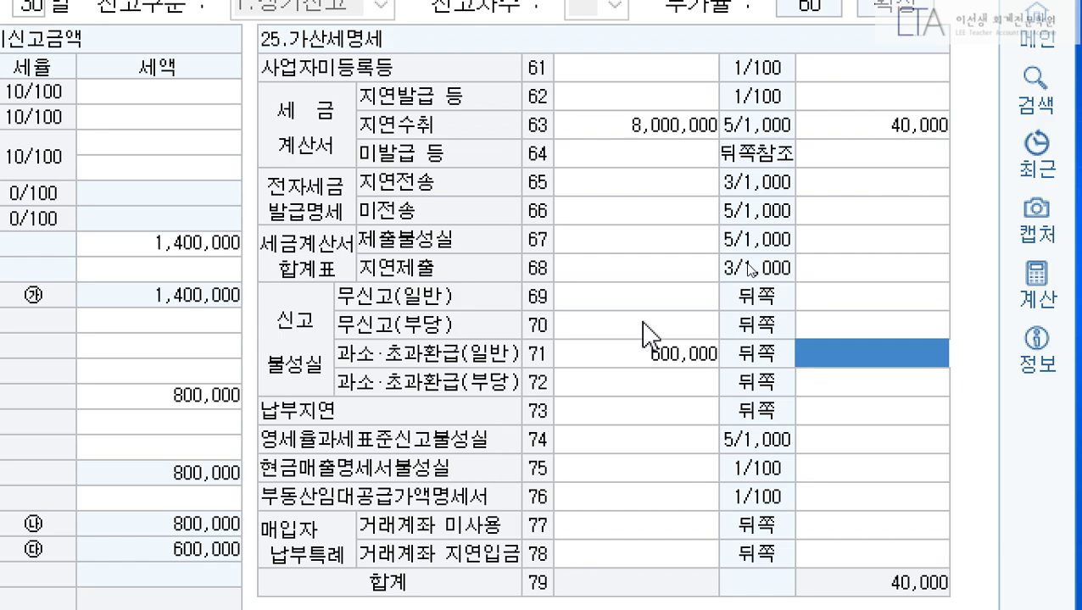
text(15000)
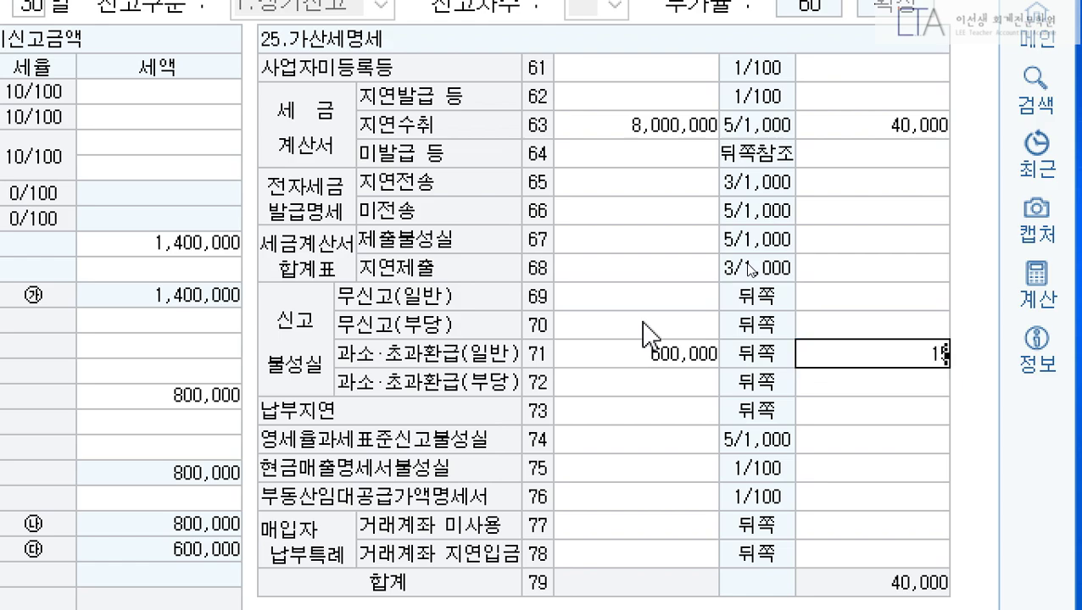
key(Return)
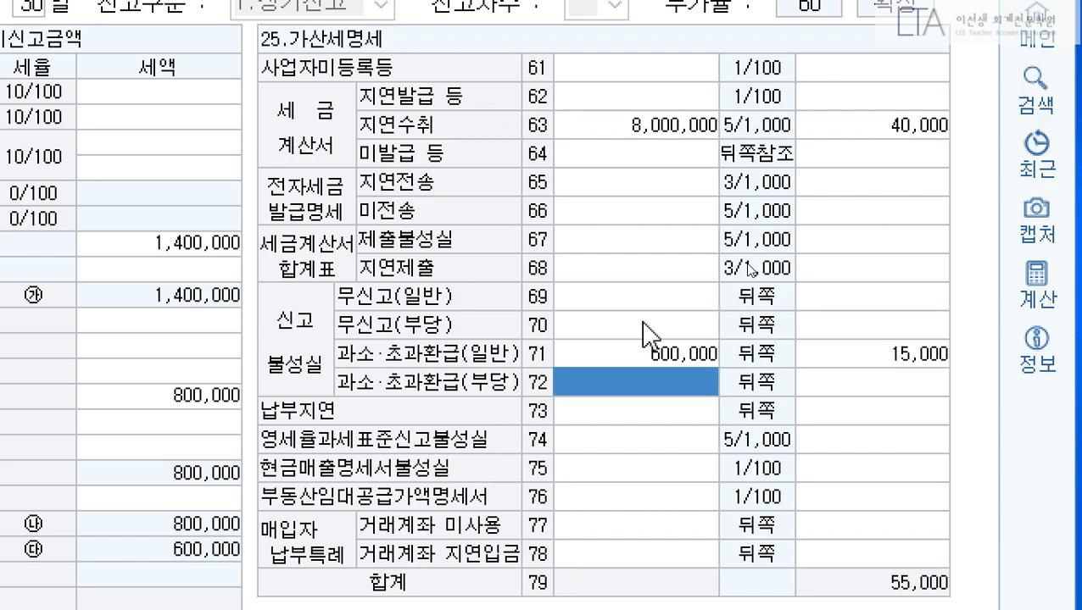
Enter 600,000 as the amount for the late-payment penalty (납부지연, line 73)
click(653, 404)
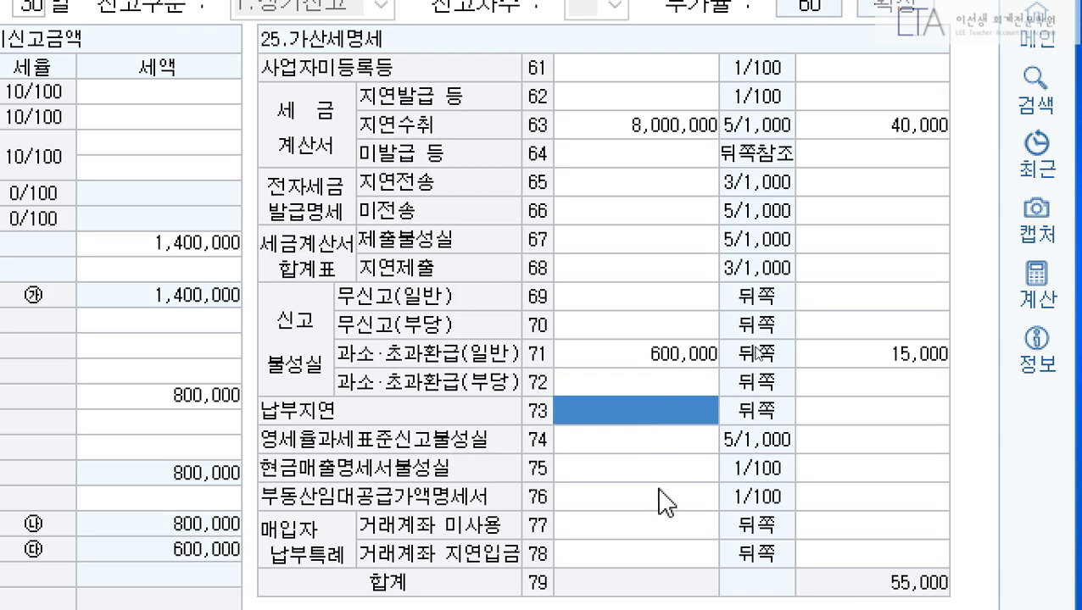
text(6000000)
key(Return)
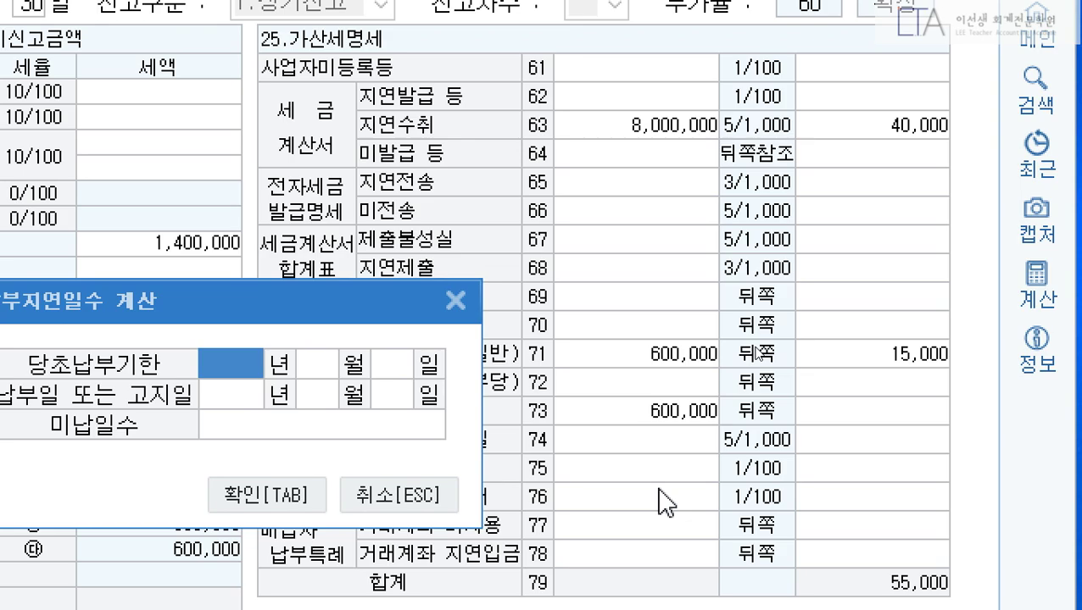
Set the original payment due date to 2020-04-25 and the payment date to 2020-07-25 in the late-payment day calculation
text(20204)
key(Return)
text(2)
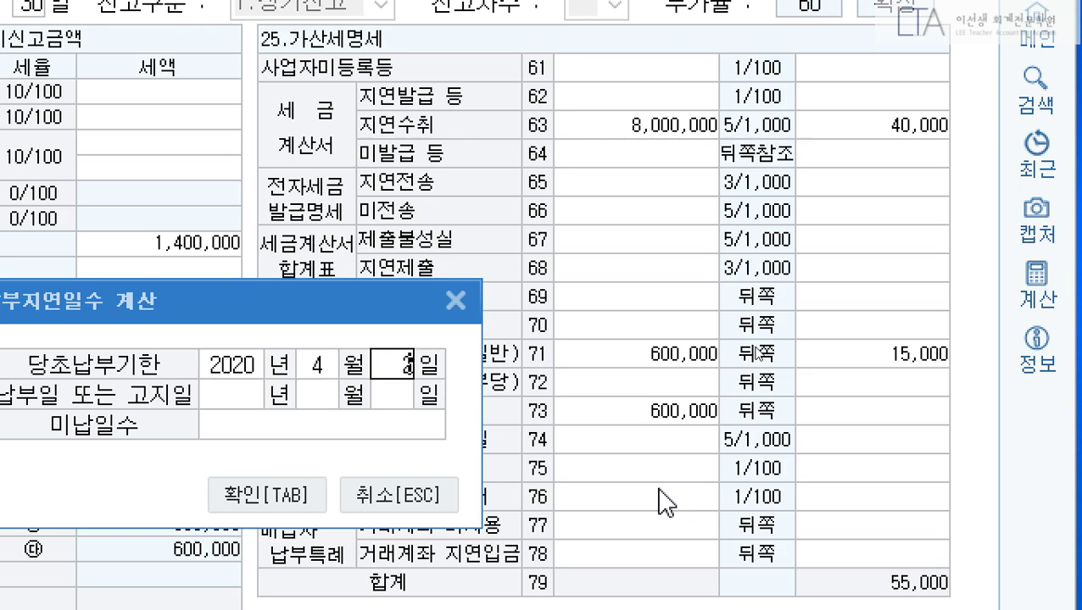
text(520207)
key(Return)
text(25)
key(Up)
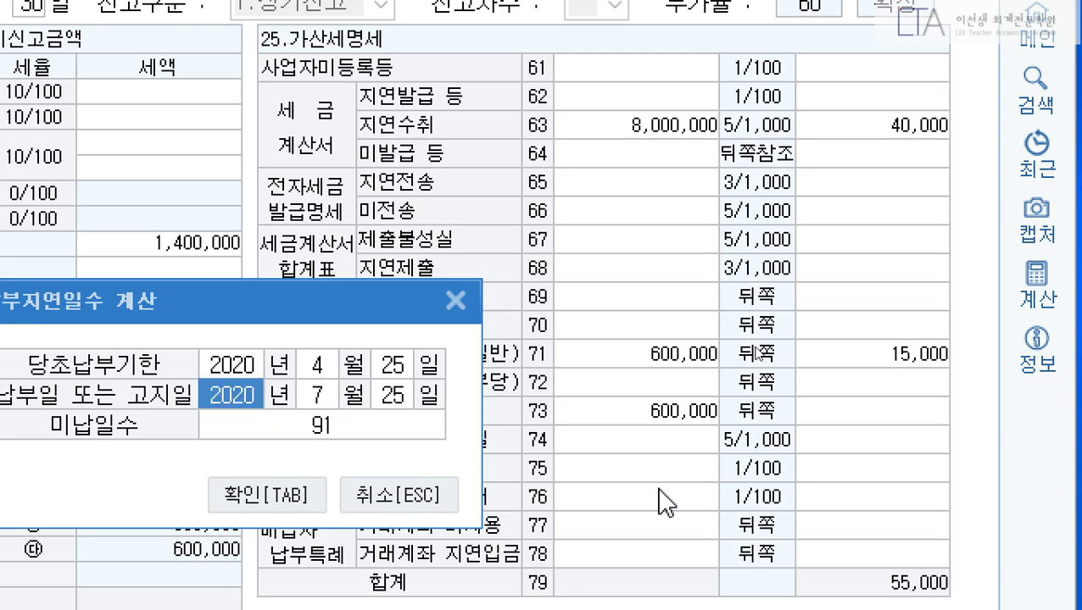
Change the day of the original payment due date to 26 and apply the late-payment day calculation
key(Up)
key(Return)
key(Return)
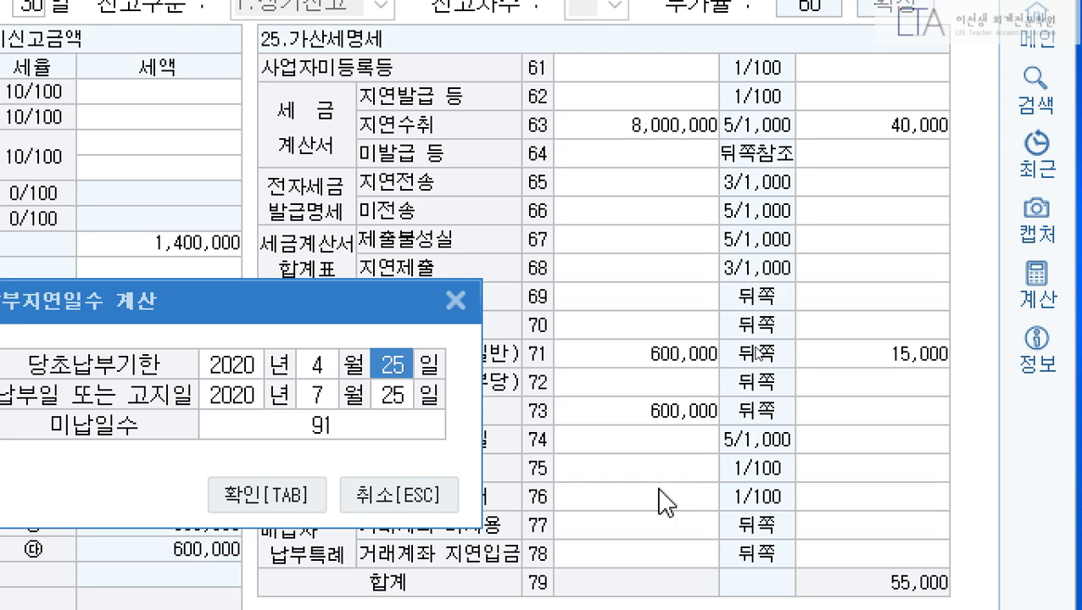
text(26)
key(Return)
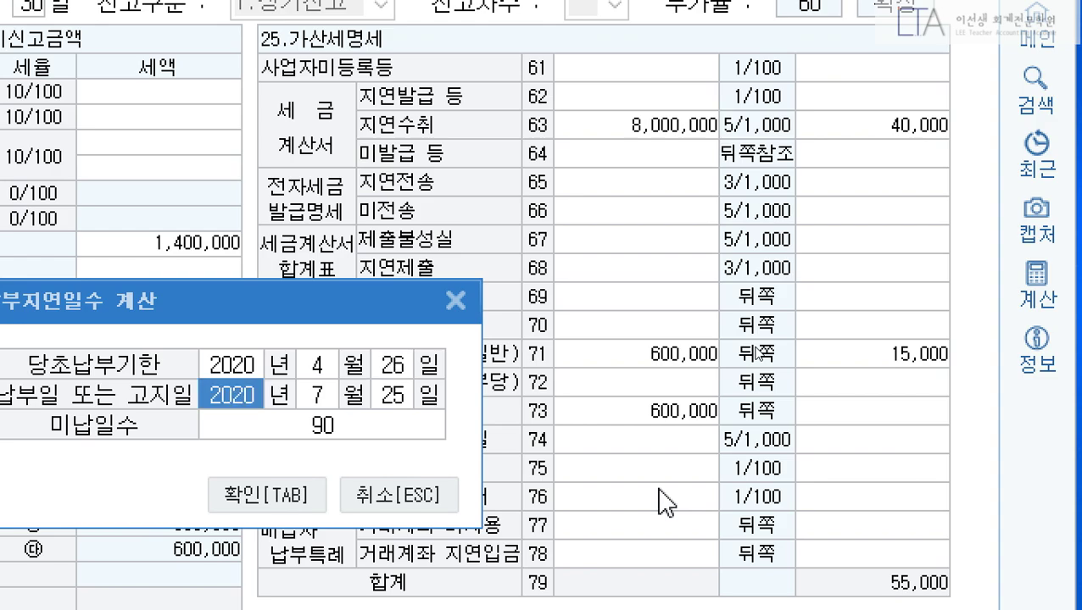
click(236, 495)
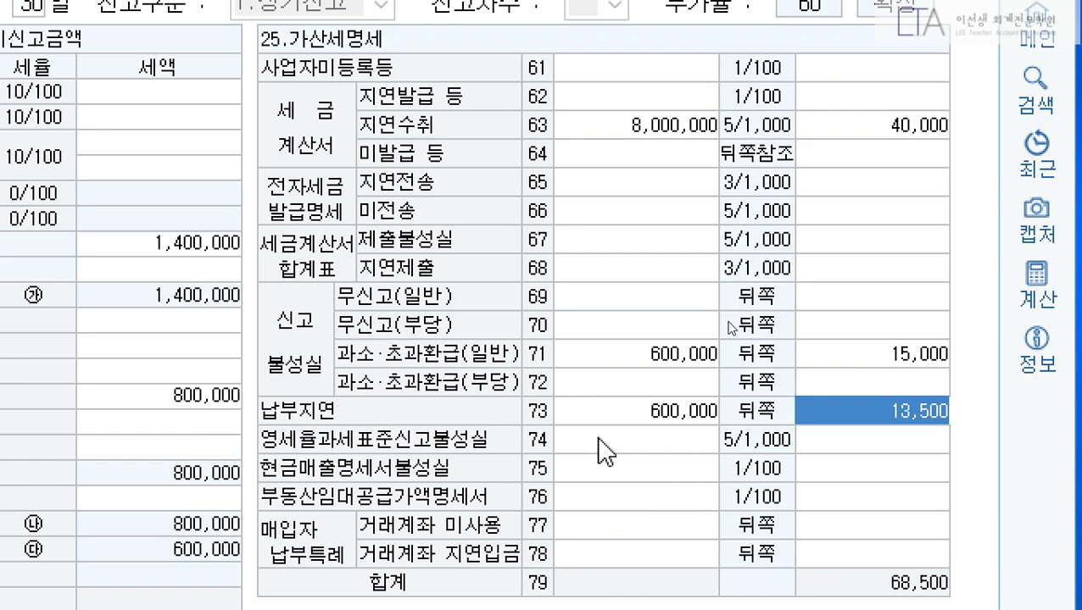
Reopen and cancel the late-payment day calculation, and enter 13,500 as the late-payment penalty tax (line 73)
click(649, 416)
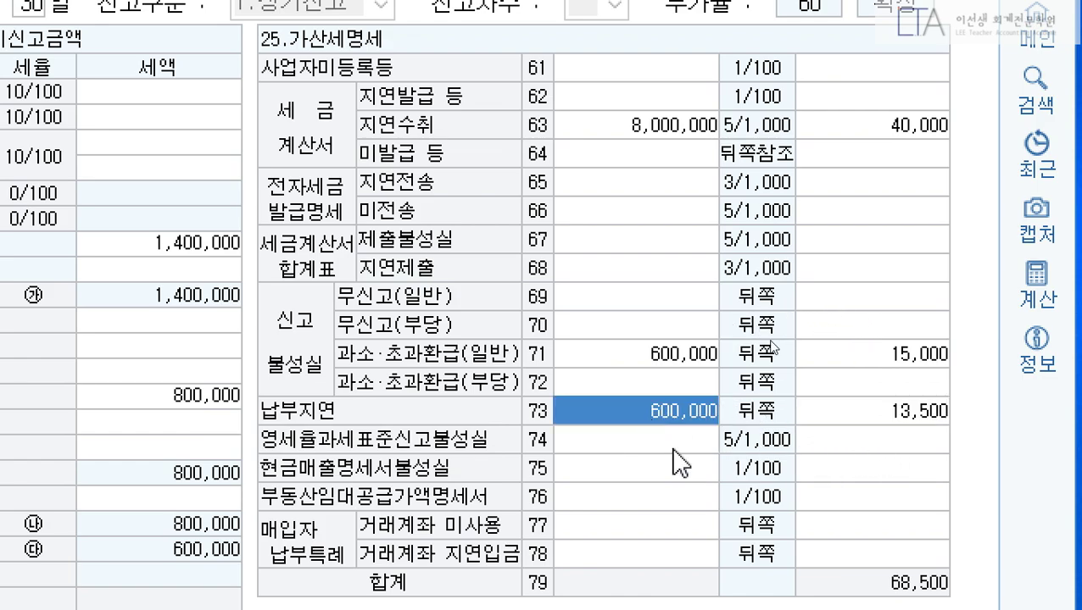
key(Return)
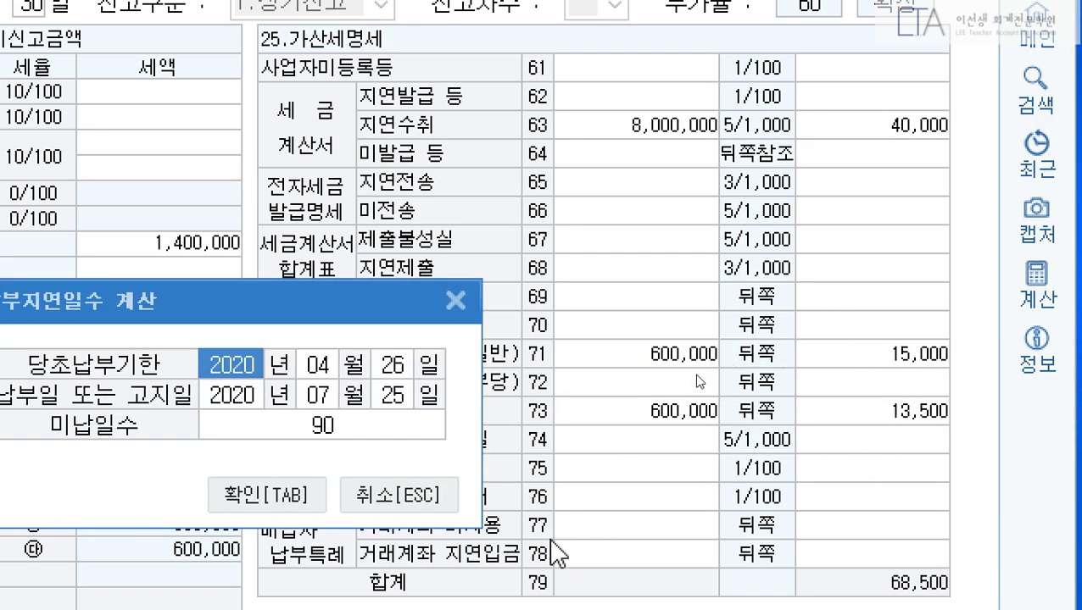
click(373, 498)
text(13500)
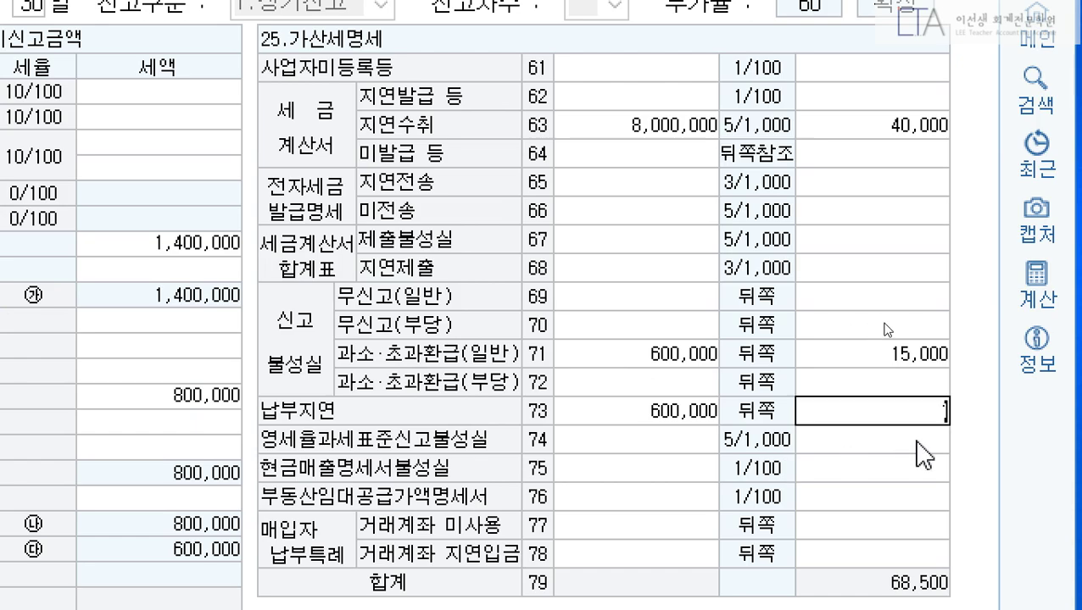
key(Return)
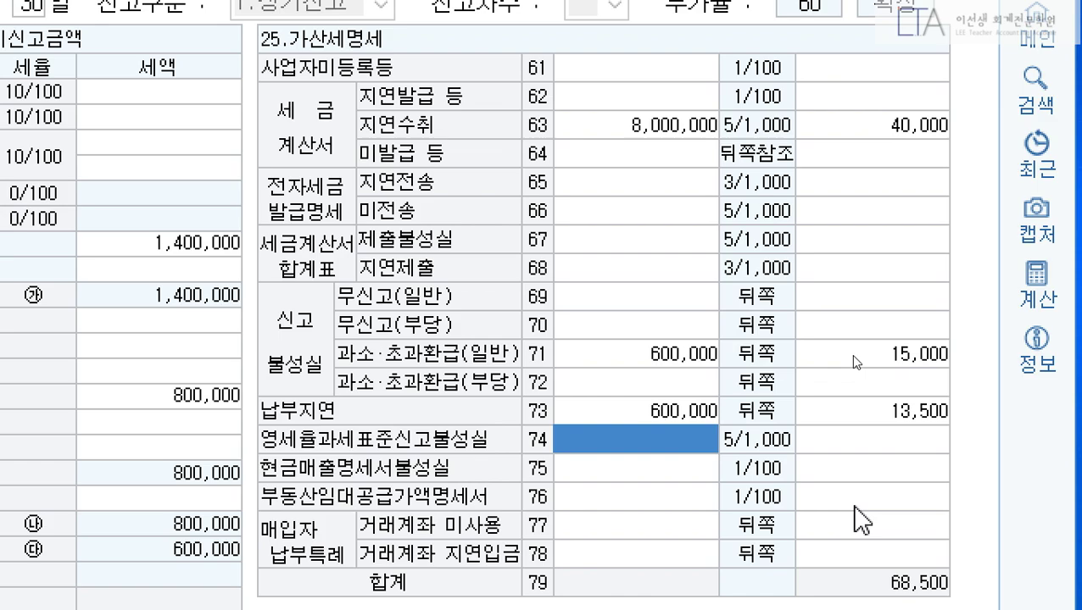
Fill in the zero-rate tax base reporting penalty (영세율과세표준신고불성실, line 74) with amount 6,000,000 and tax 7,500
text(6000000)
key(Return)
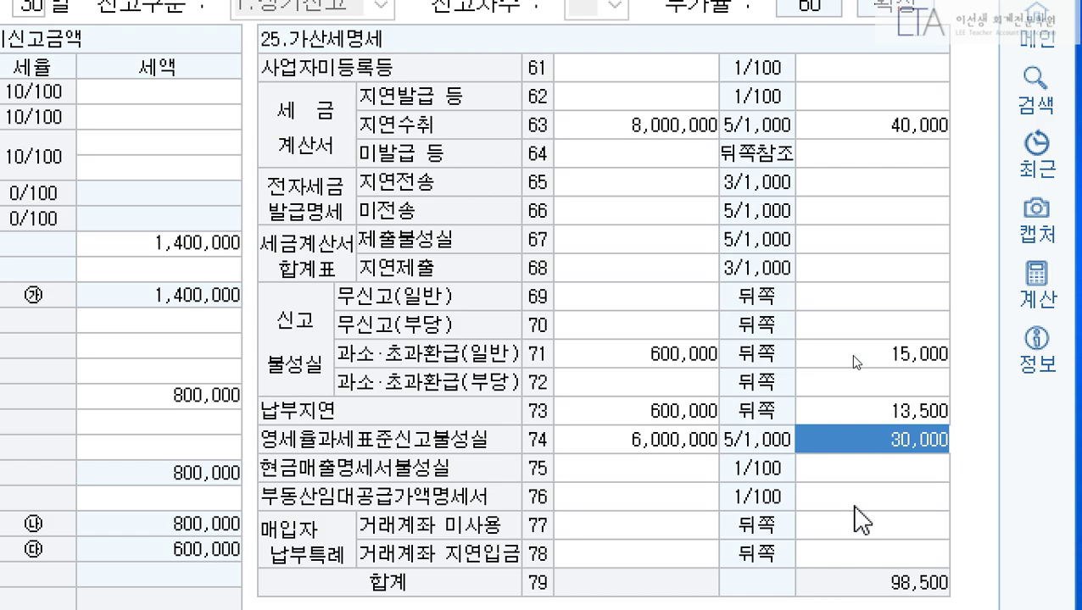
text(7500)
key(Return)
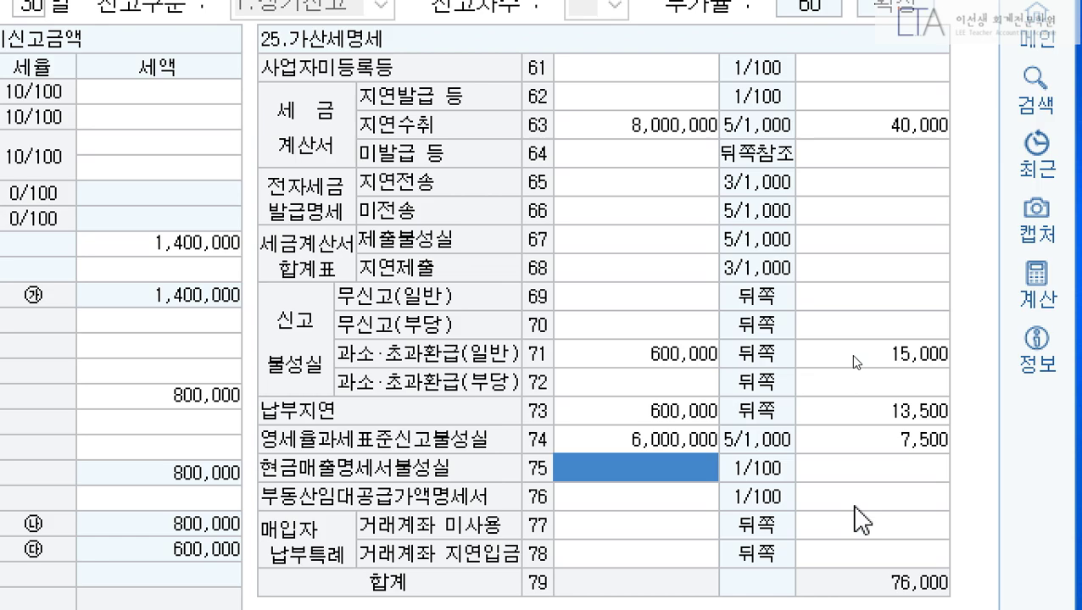
Close the April–June VAT return and save its data
drag(856, 544, 963, 602)
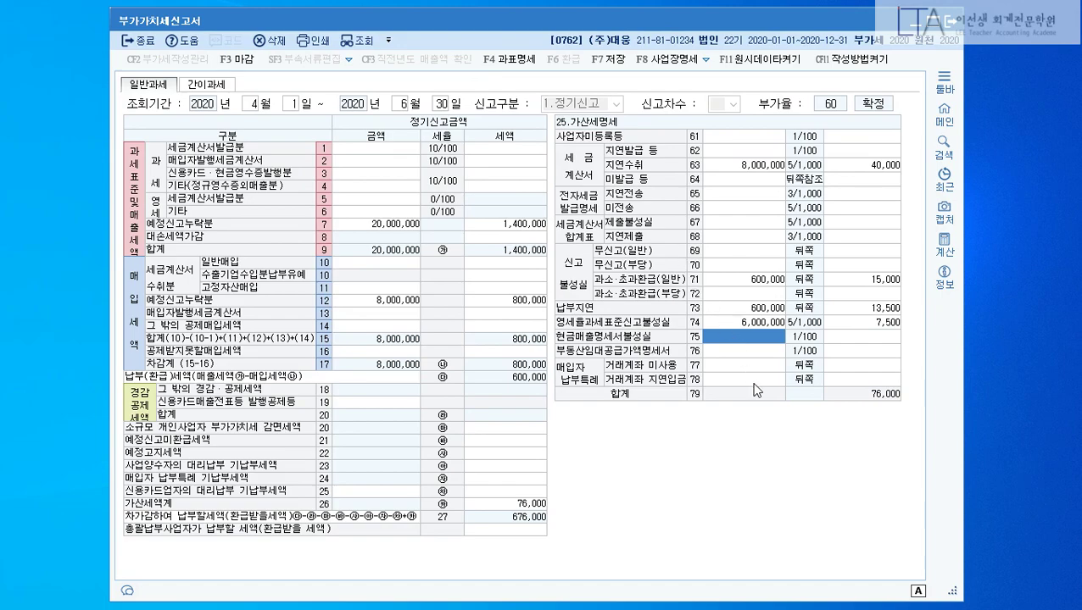
key(Escape)
key(Escape)
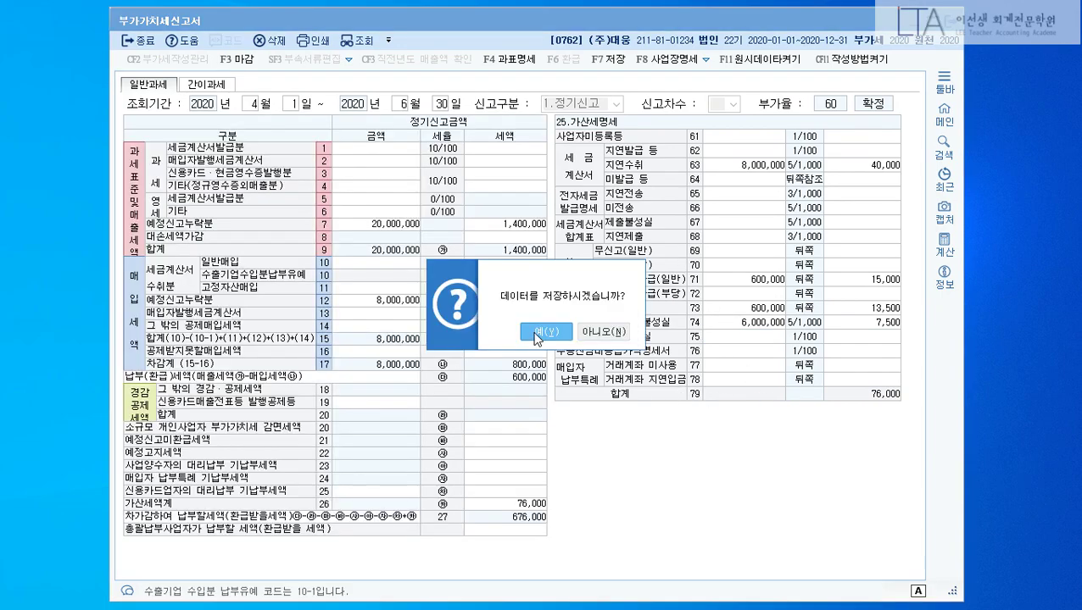
click(555, 332)
click(1080, 587)
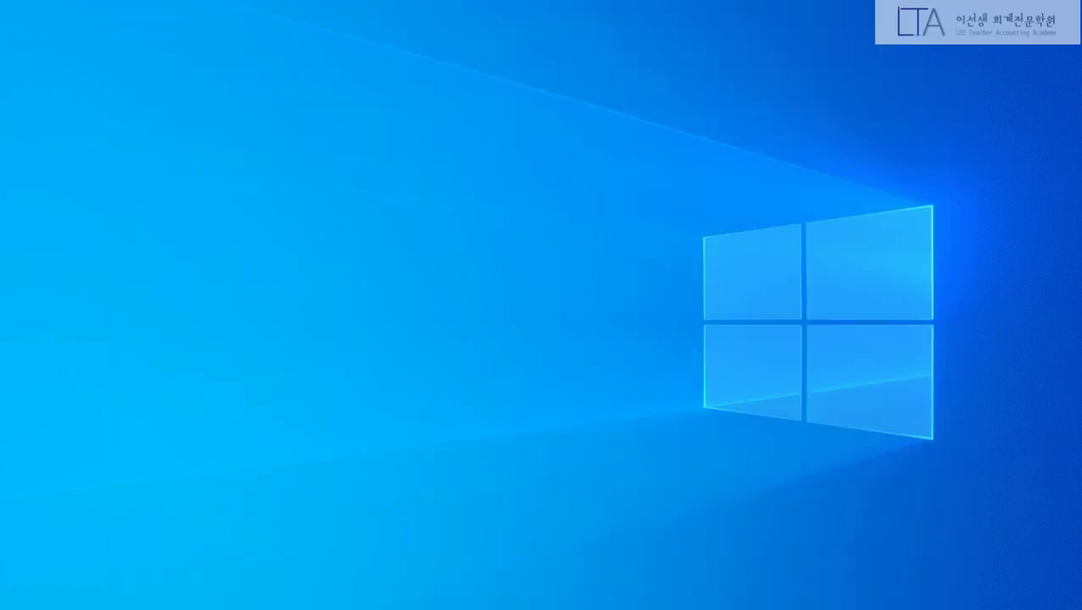
Switch to the 0662 ㈜온누리기업 problem sheet and highlight the filing period, the 2기 확정 assumption and the omitted preliminary-return items
key(alt+Tab)
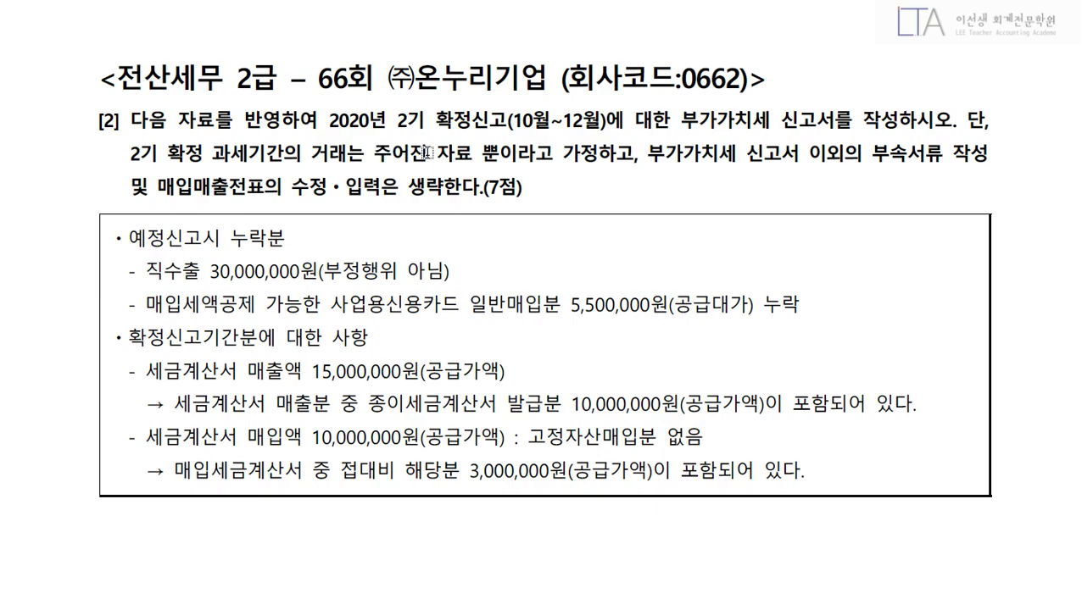
drag(329, 120, 605, 126)
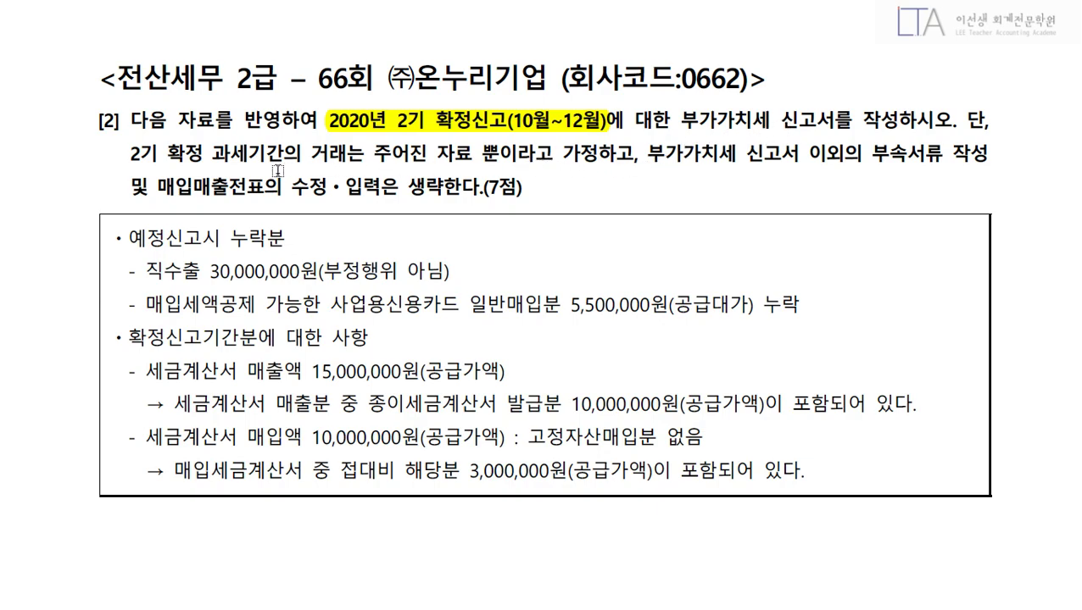
drag(127, 157, 636, 159)
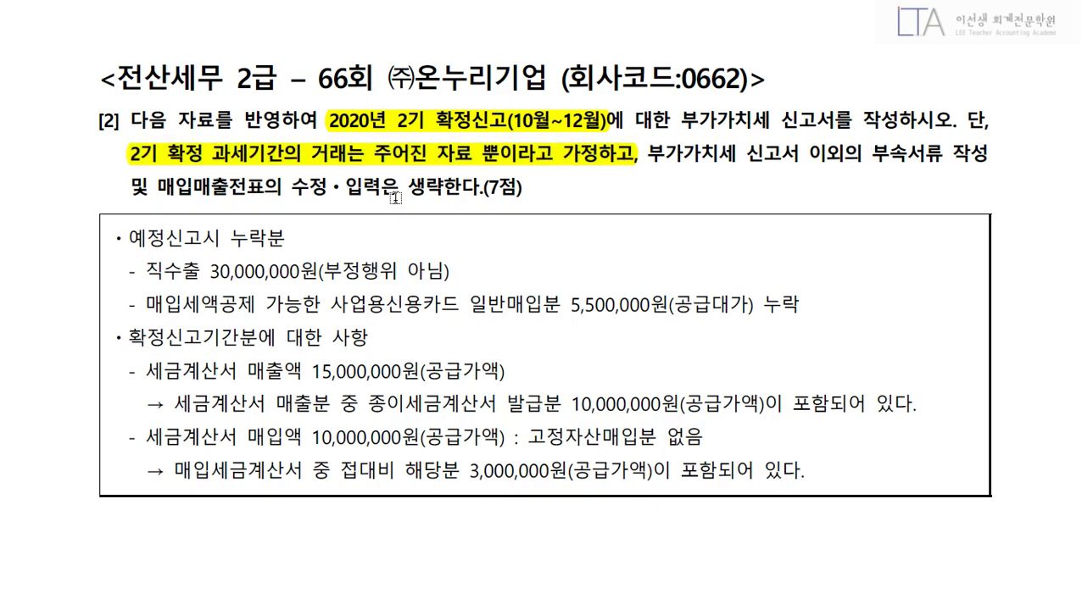
drag(125, 240, 285, 240)
drag(143, 271, 424, 269)
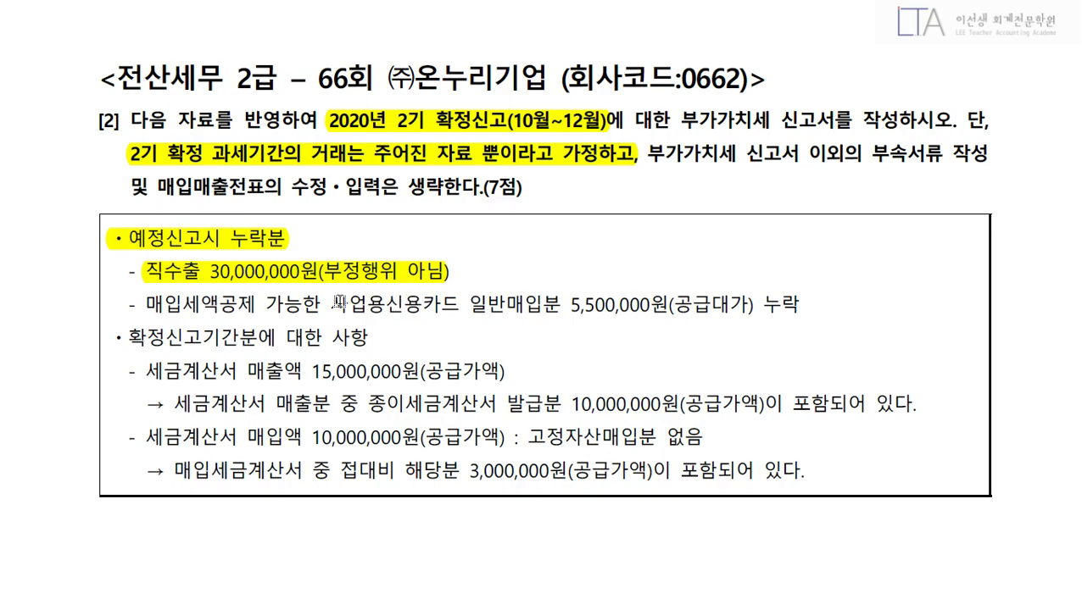
drag(146, 304, 799, 302)
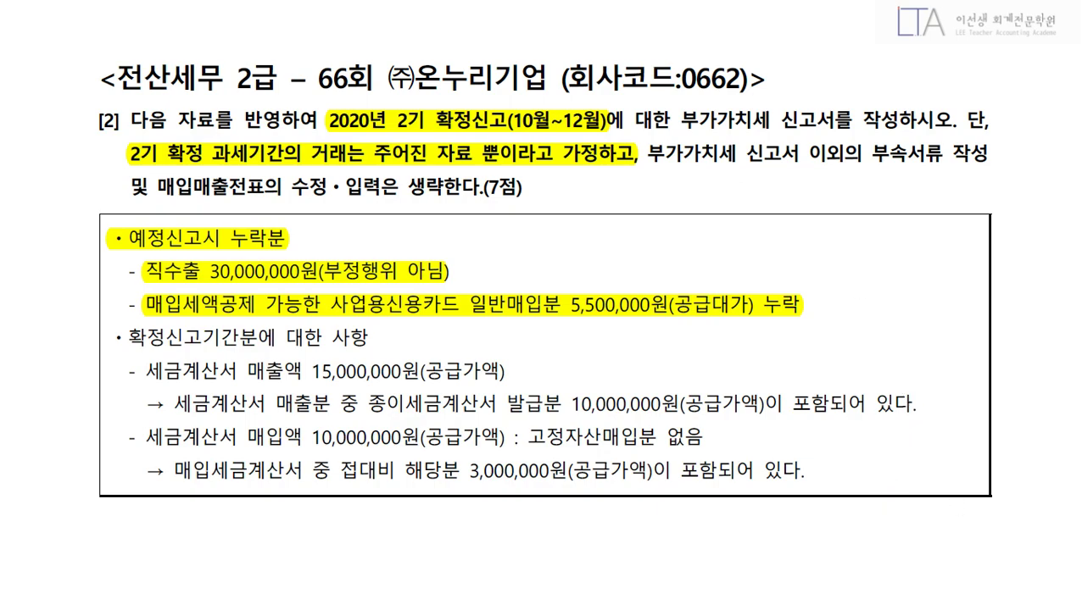
Switch to the ㈜온누리기업 VAT return and set the inquiry period to October 1 through December 31, 2020
key(alt+Tab)
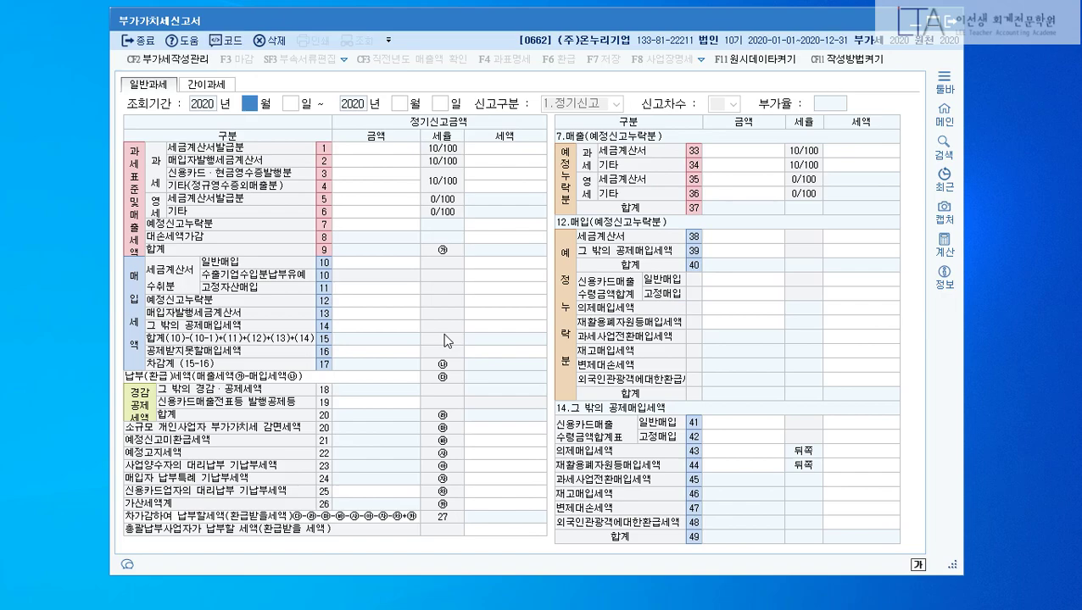
text(10)
key(Return)
key(Return)
text(12)
key(Return)
key(Return)
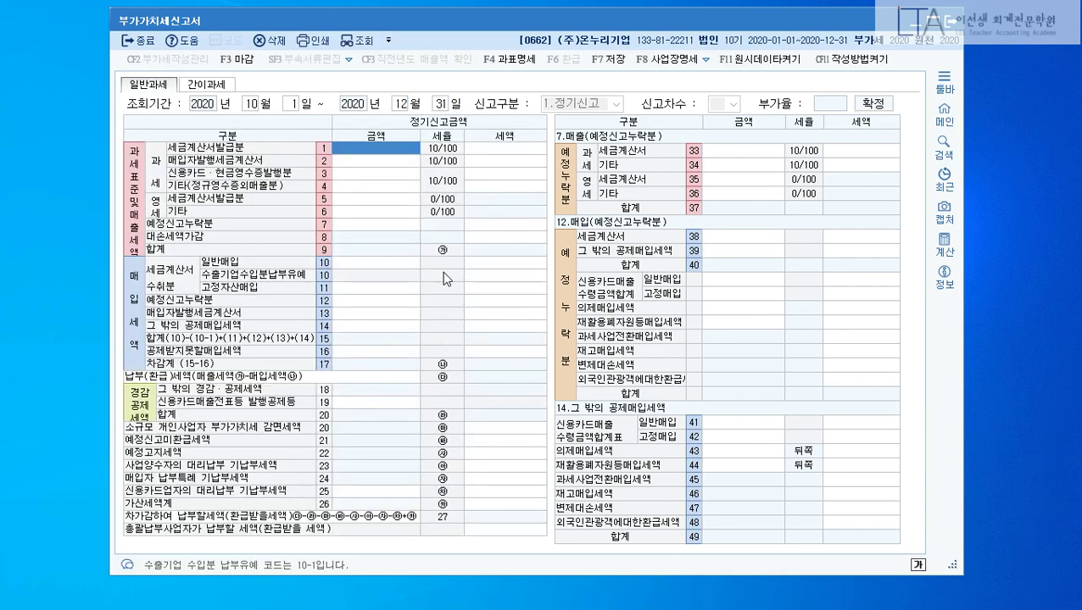
Enter 30,000,000 as the omitted zero-rated other sales (예정신고누락분 영세 기타, line 36)
click(744, 179)
click(744, 193)
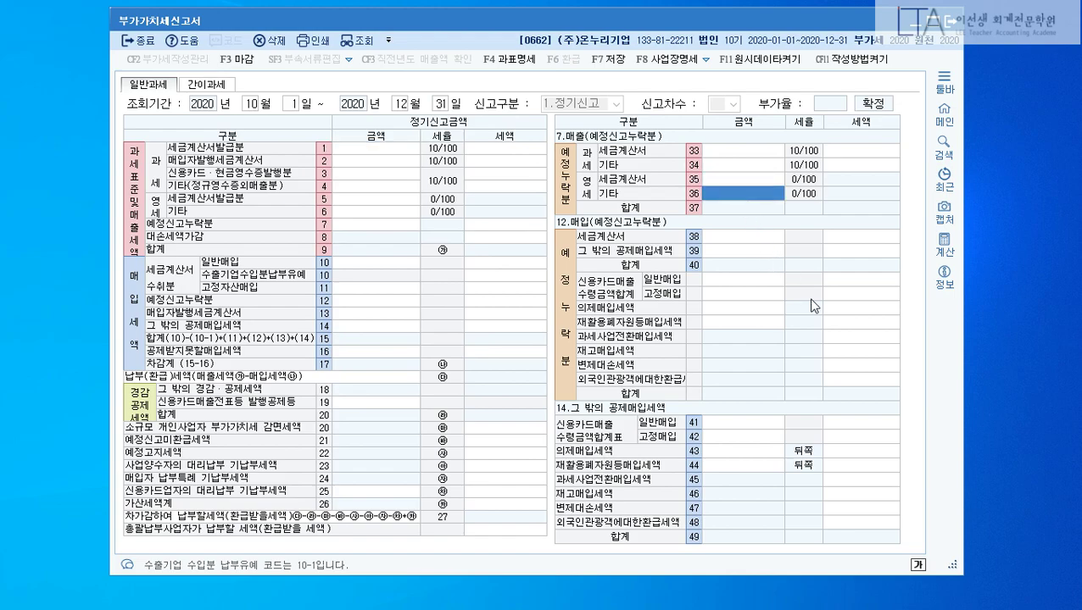
text(30000000)
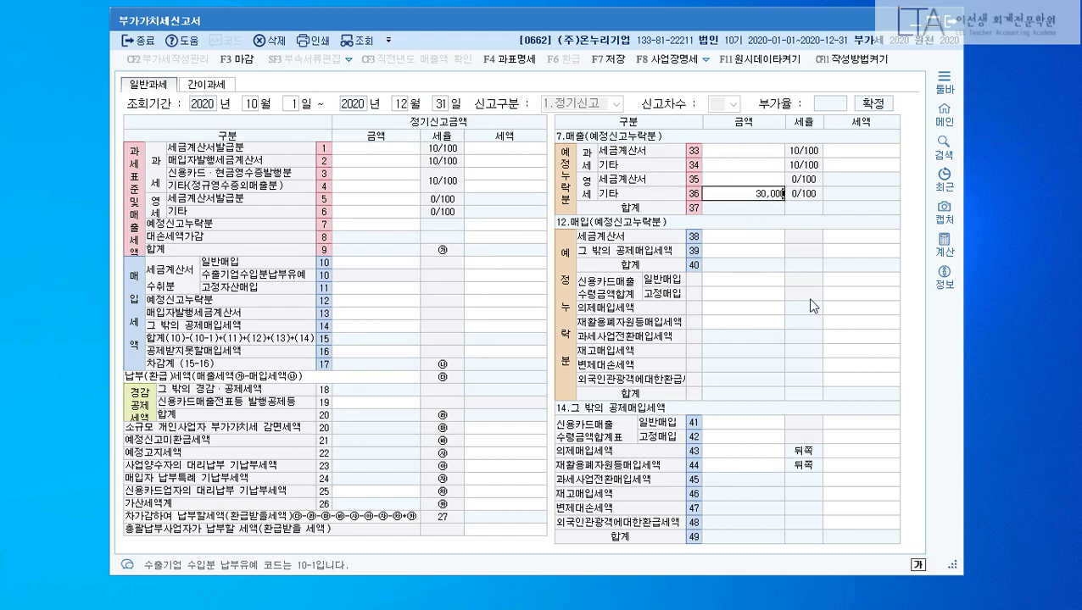
key(Return)
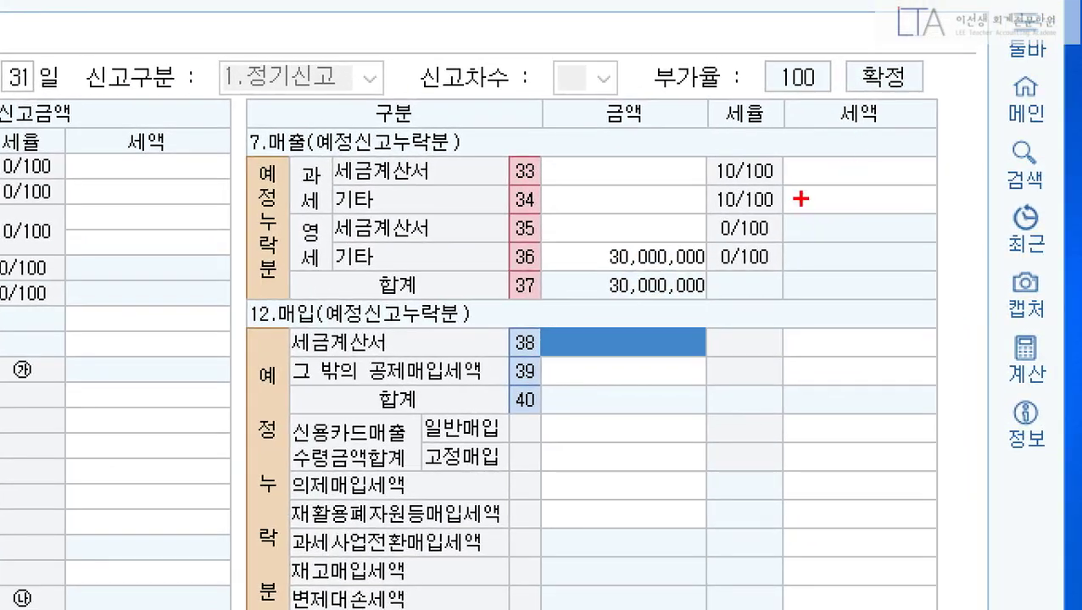
drag(567, 169, 814, 210)
drag(766, 290, 780, 302)
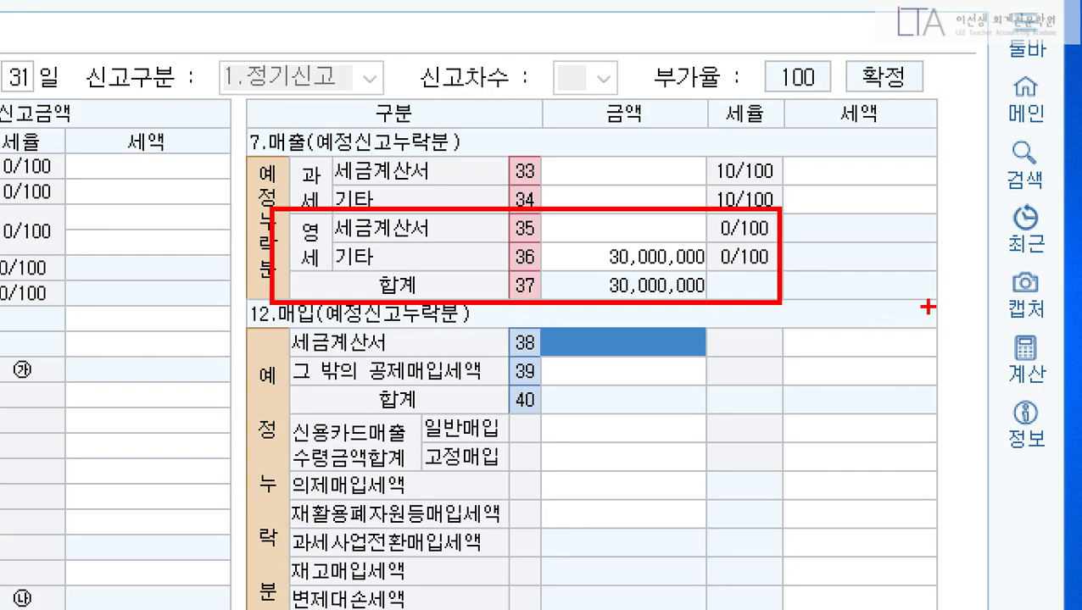
drag(598, 222, 650, 204)
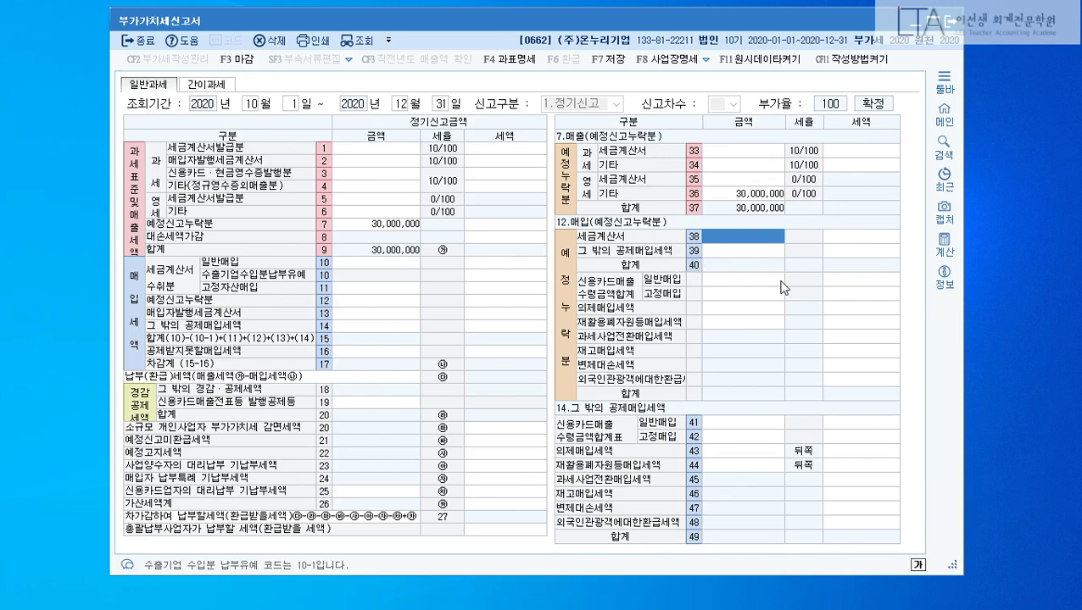
Enter the omitted credit-card general purchases (신용카드매출수령금액합계 일반매입) with amount 5,000,000 and tax 500,000
click(738, 256)
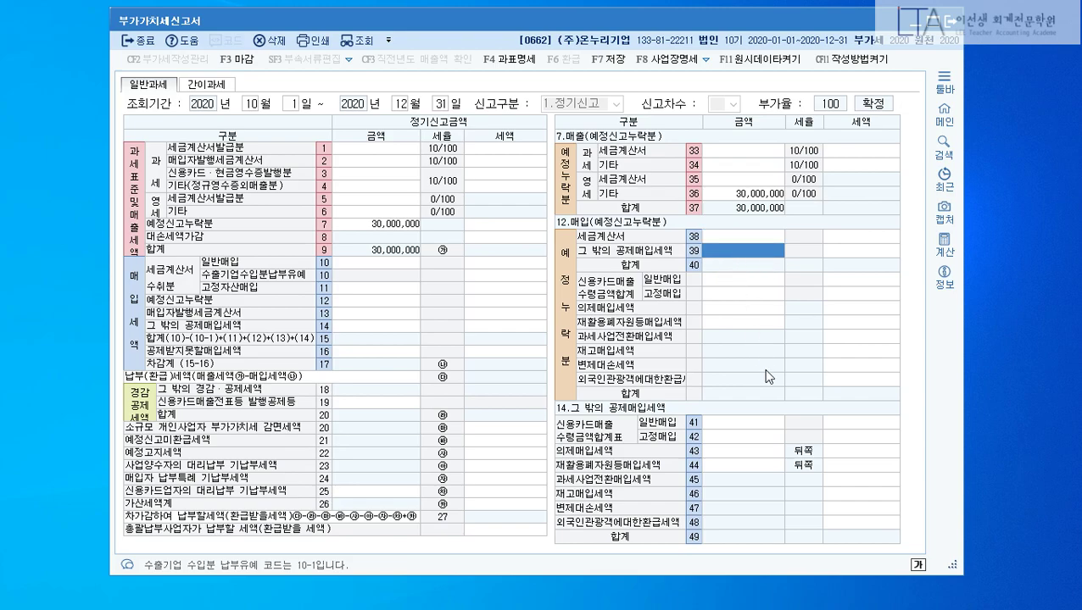
text(5000000)
key(Return)
text(500000)
key(Return)
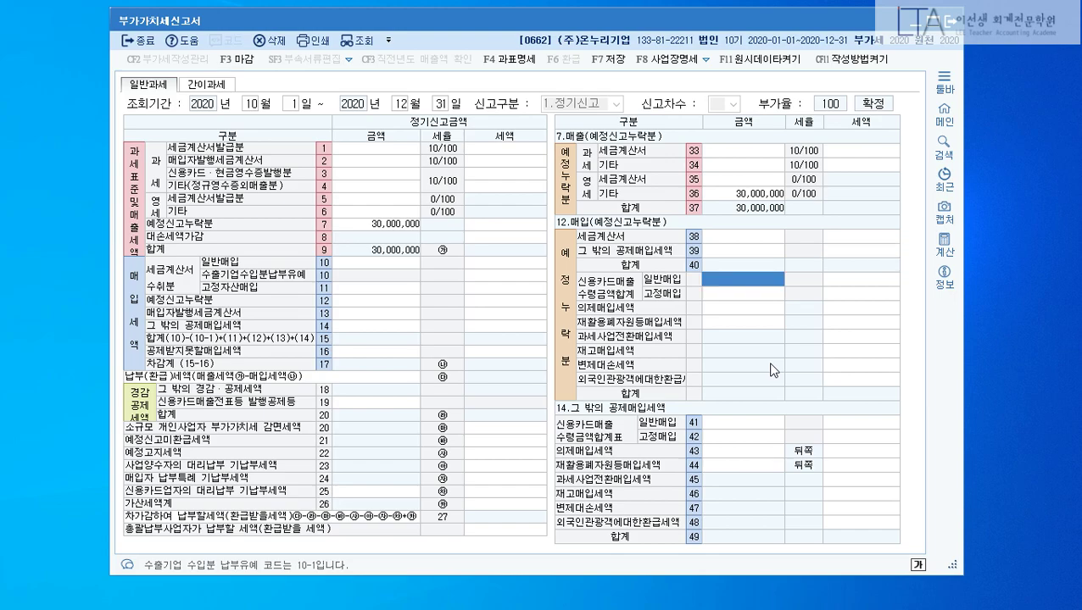
text(5000000)
key(Return)
text(500000)
key(Return)
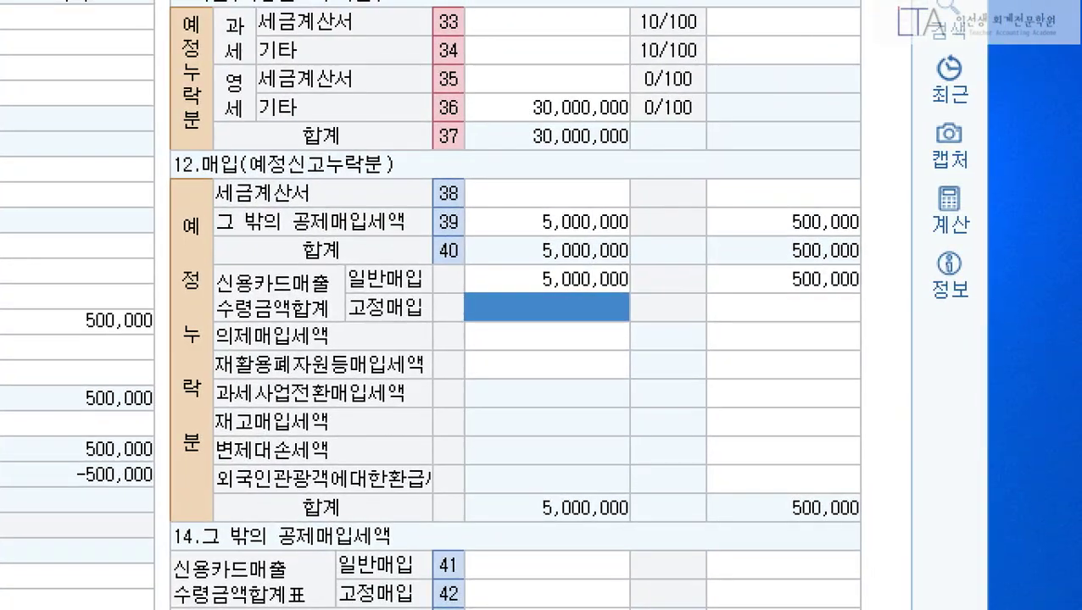
mouse_move(328, 259)
mouse_down()
mouse_move(699, 306)
mouse_move(921, 305)
mouse_up()
drag(598, 227, 597, 262)
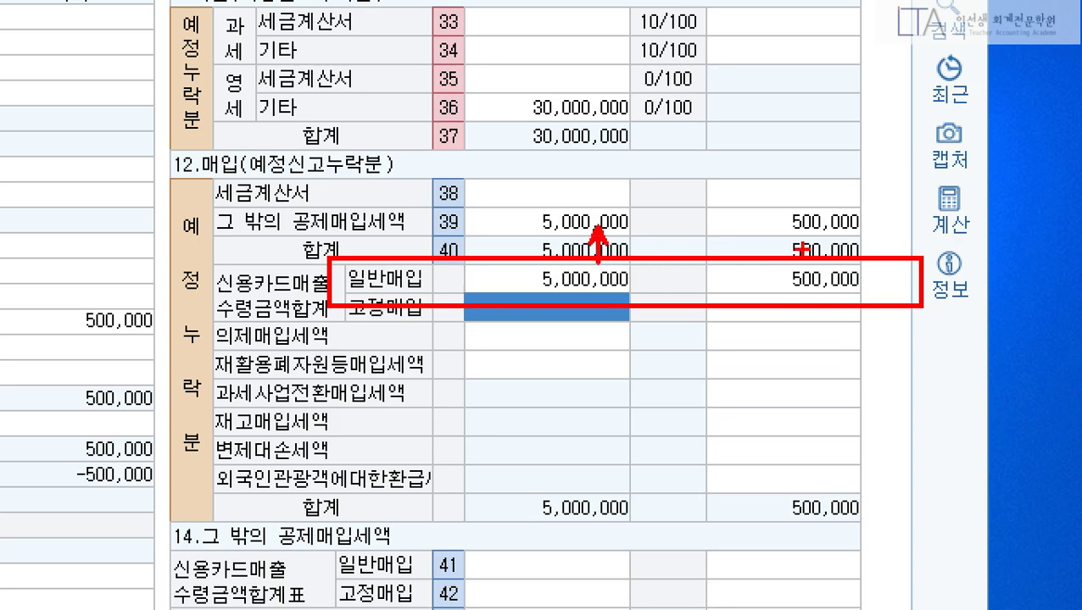
drag(806, 256, 807, 227)
key(Escape)
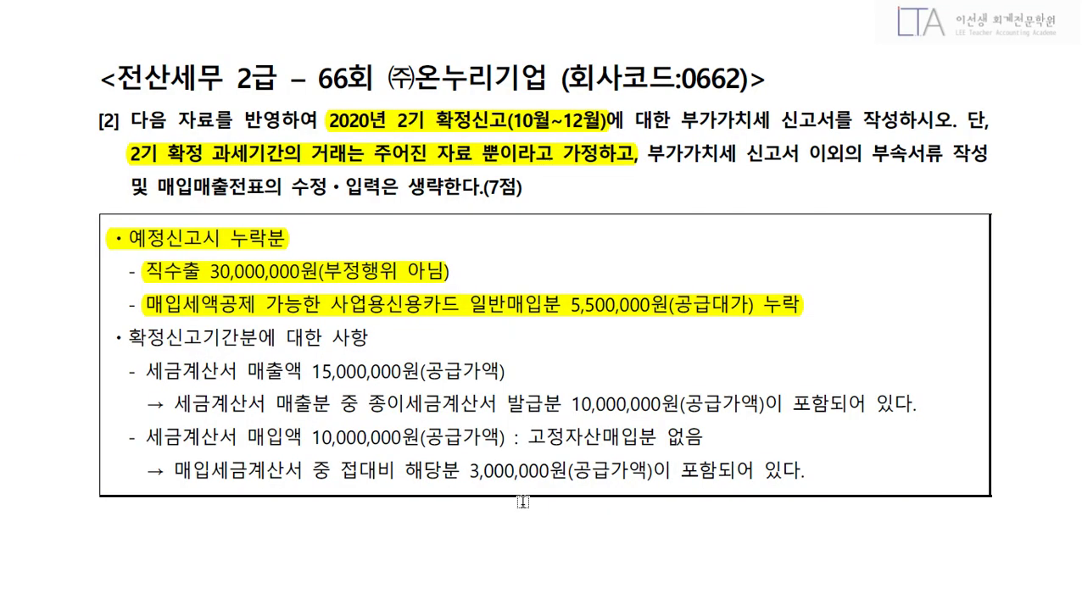
Switch to the ㈜온누리기업 problem sheet and highlight the 확정신고기간분 heading, tax-invoice sales and purchase amounts, paper-invoice note and entertainment-expense note
drag(115, 338, 346, 339)
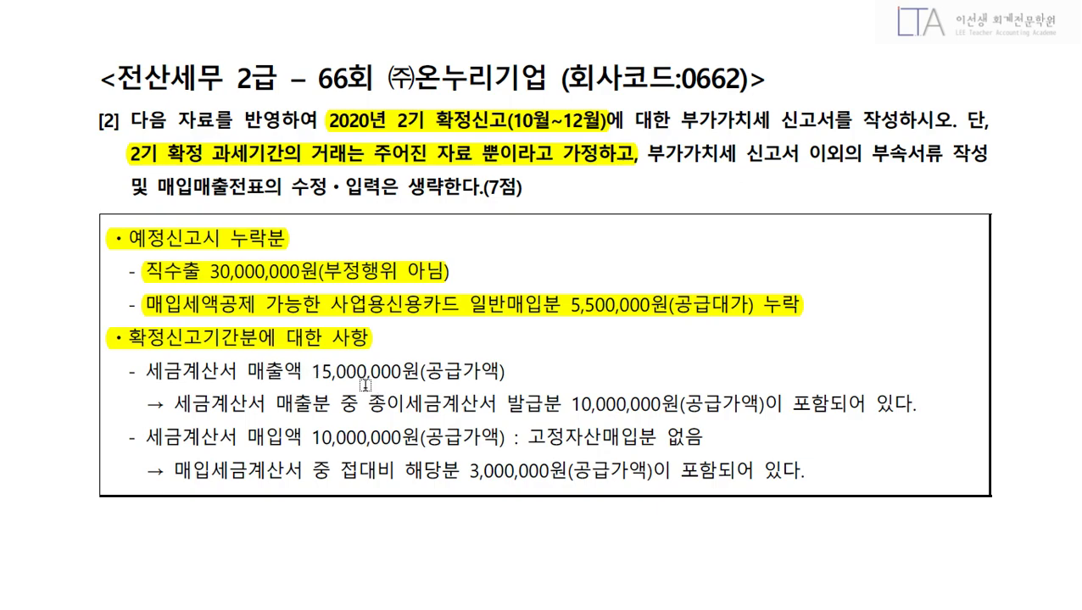
drag(317, 373, 507, 374)
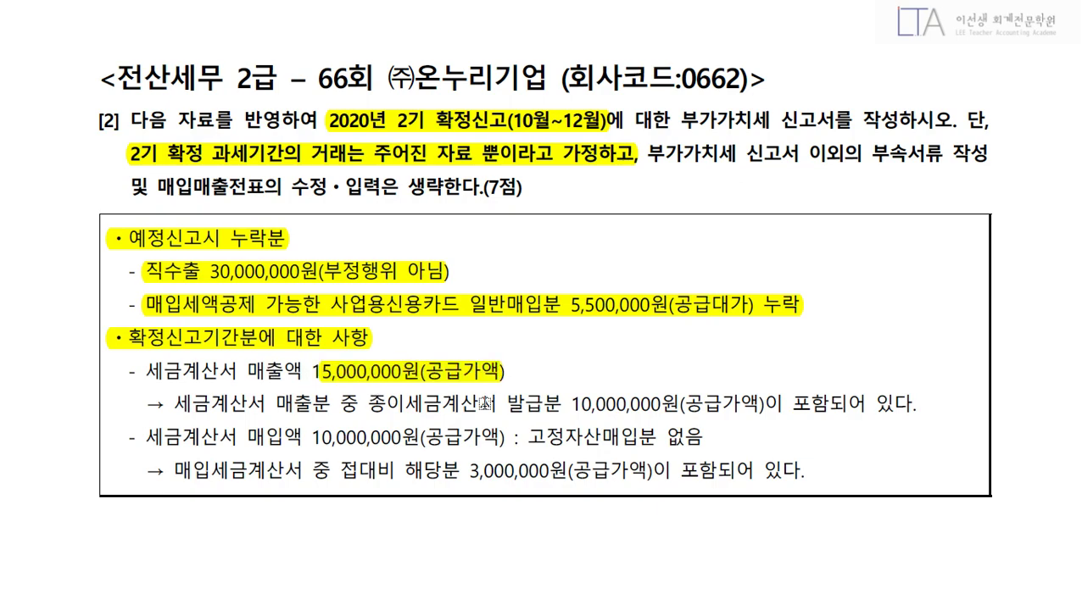
drag(367, 405, 920, 407)
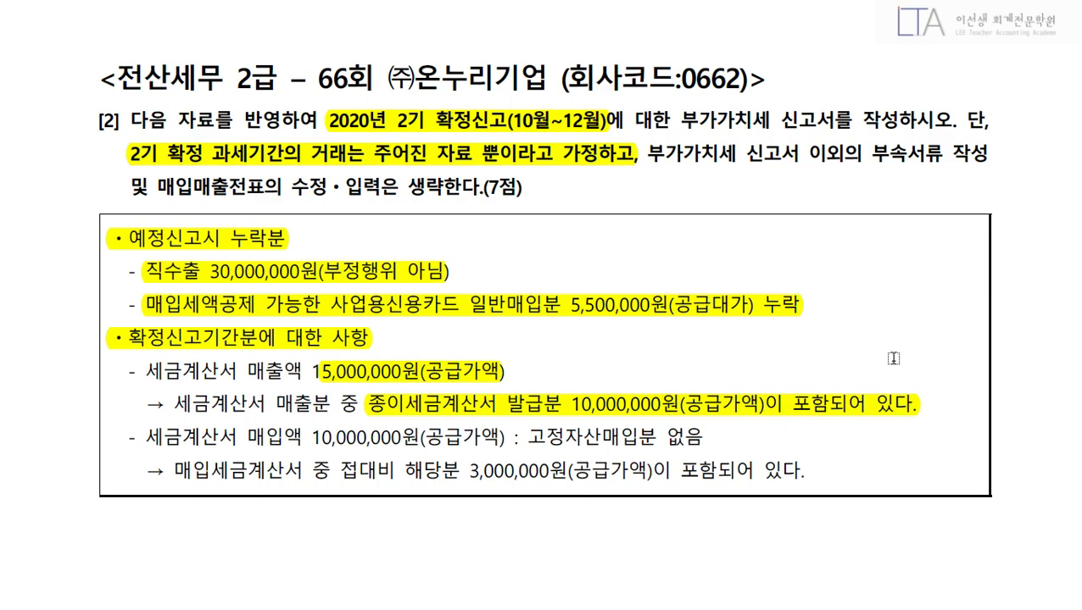
drag(319, 438, 507, 438)
drag(339, 476, 751, 472)
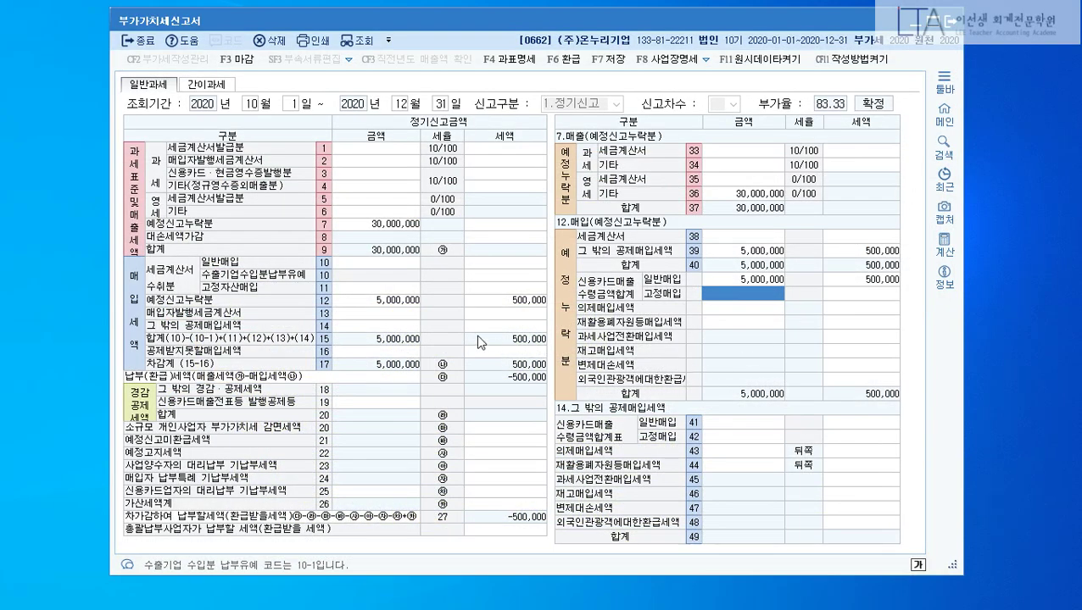
Switch to the VAT return and enter 15,000,000 as the taxable tax-invoice sales (세금계산서발급분, line 1)
click(391, 150)
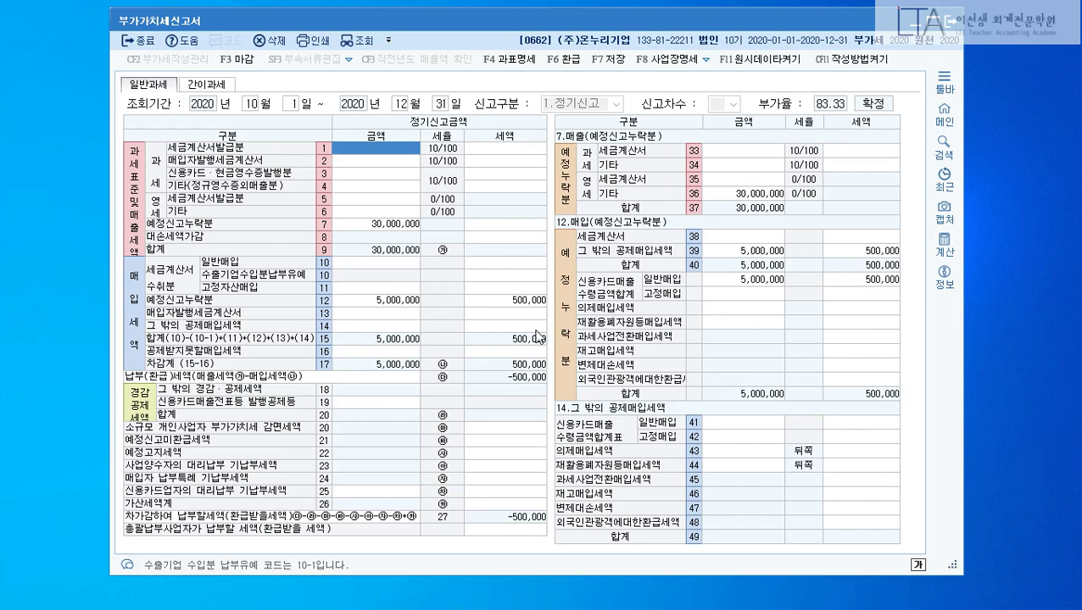
text(15000000)
key(Return)
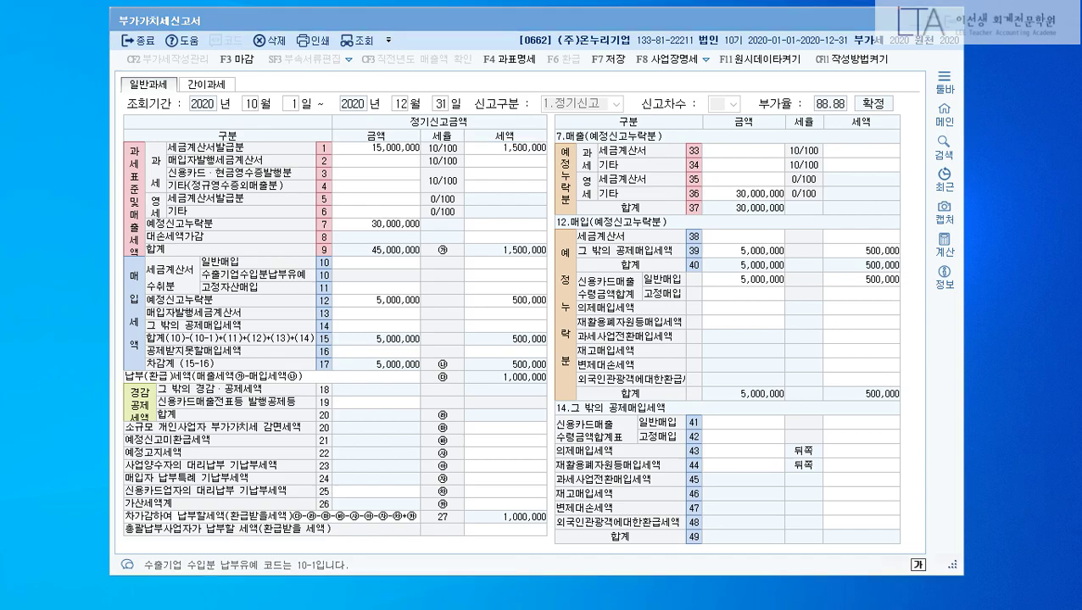
click(503, 27)
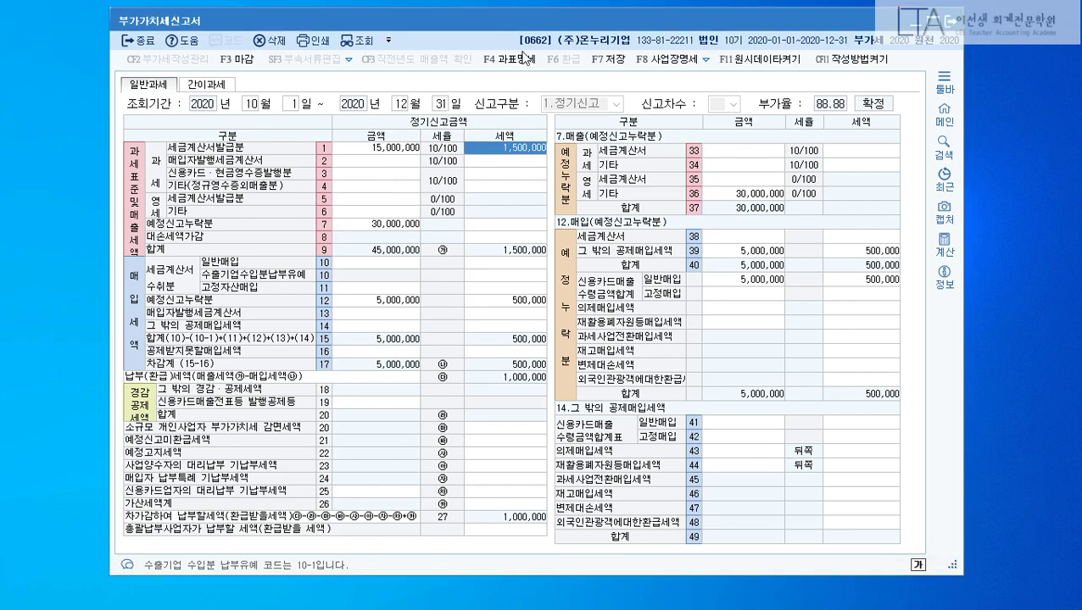
Enter the tax-invoice general purchases (일반매입, line 10) with amount 10,000,000 and tax 1,000,000
click(408, 264)
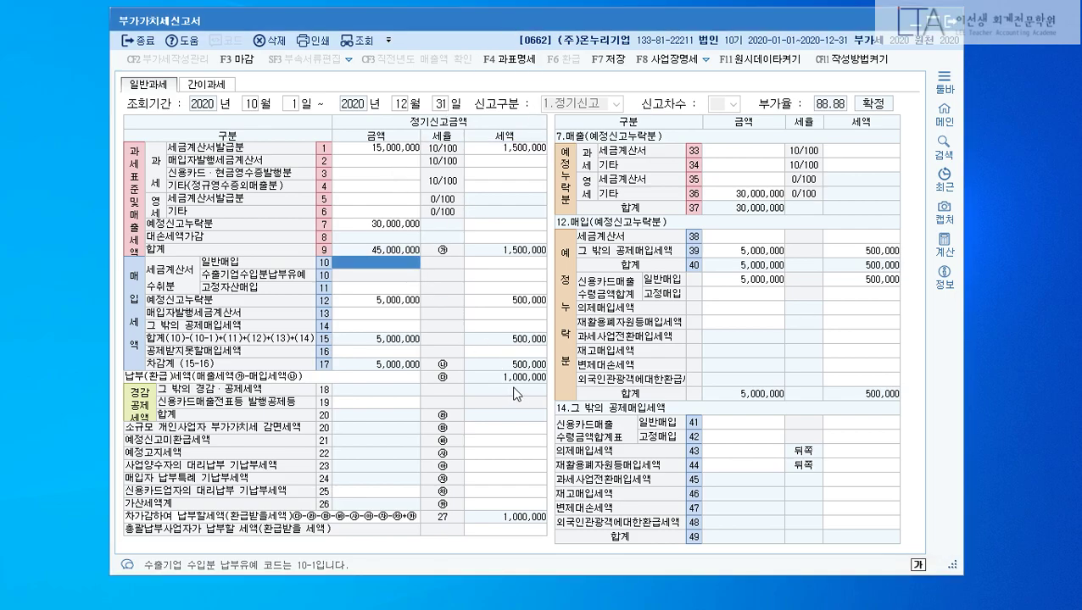
text(10000000)
key(Return)
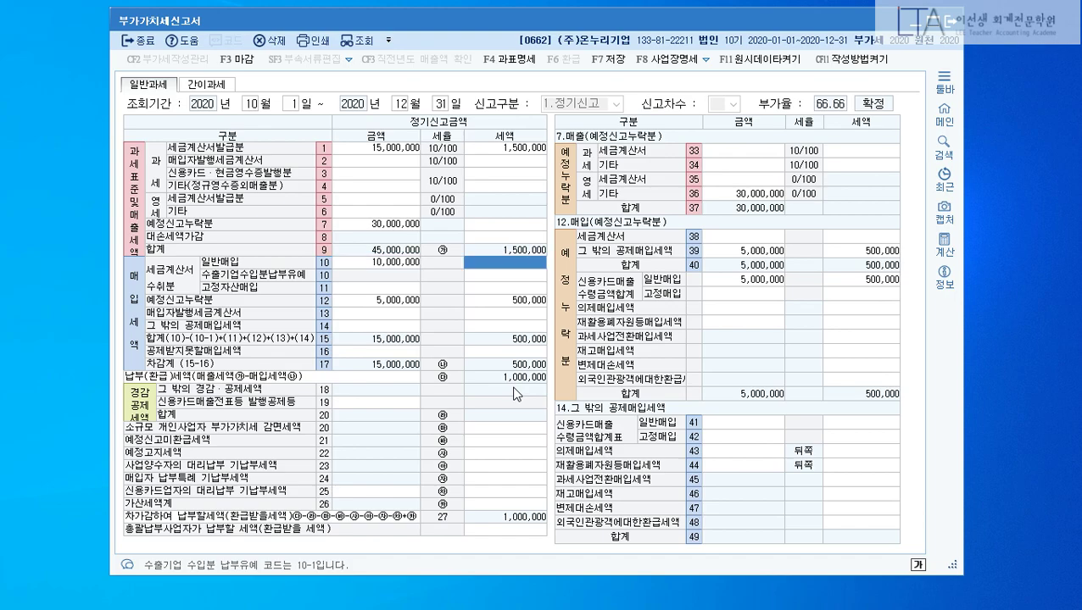
key(Return)
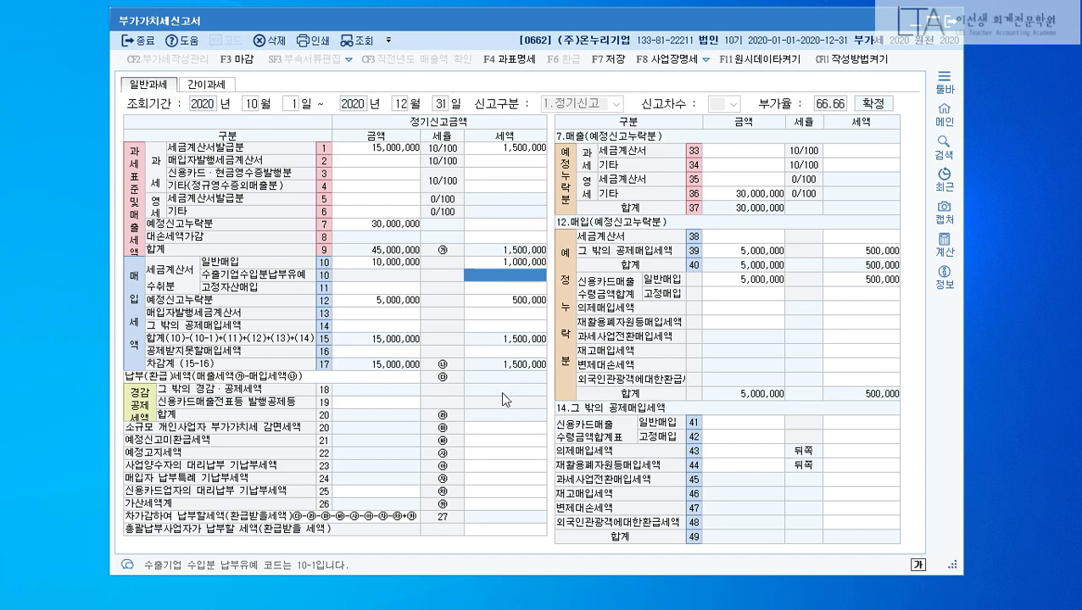
Enter the non-deductible input tax (공제받지못할 매입세액, line 50) with amount 3,000,000 and tax 300,000
click(383, 353)
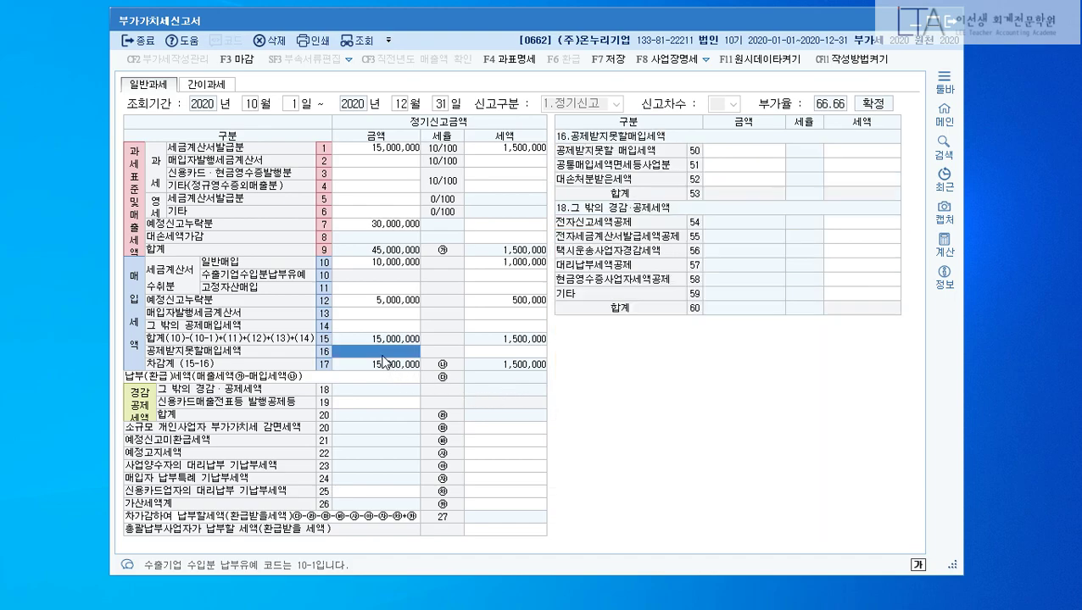
click(754, 152)
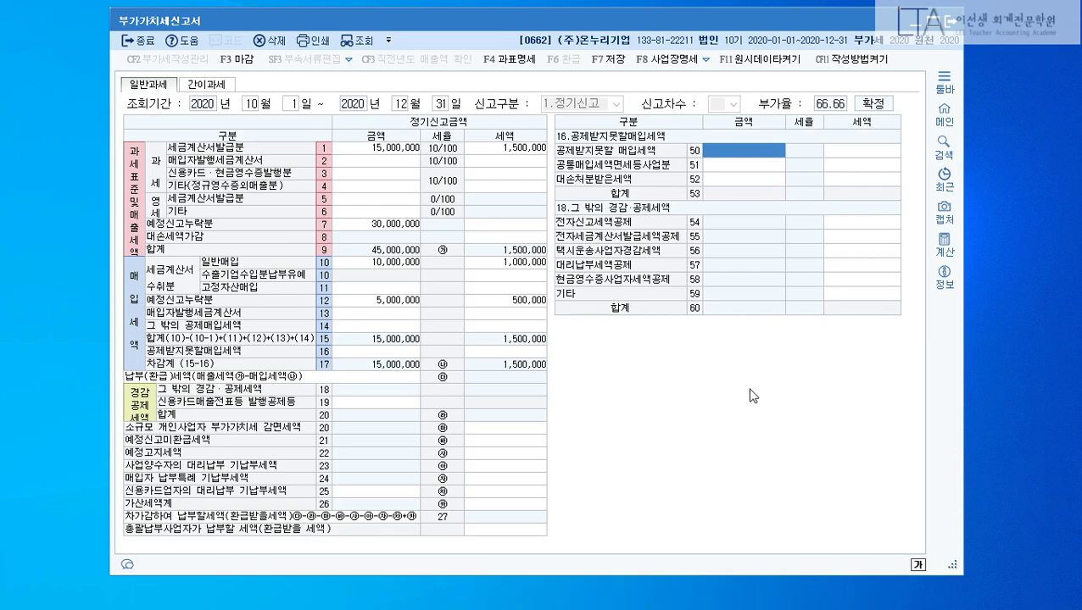
text(5,)
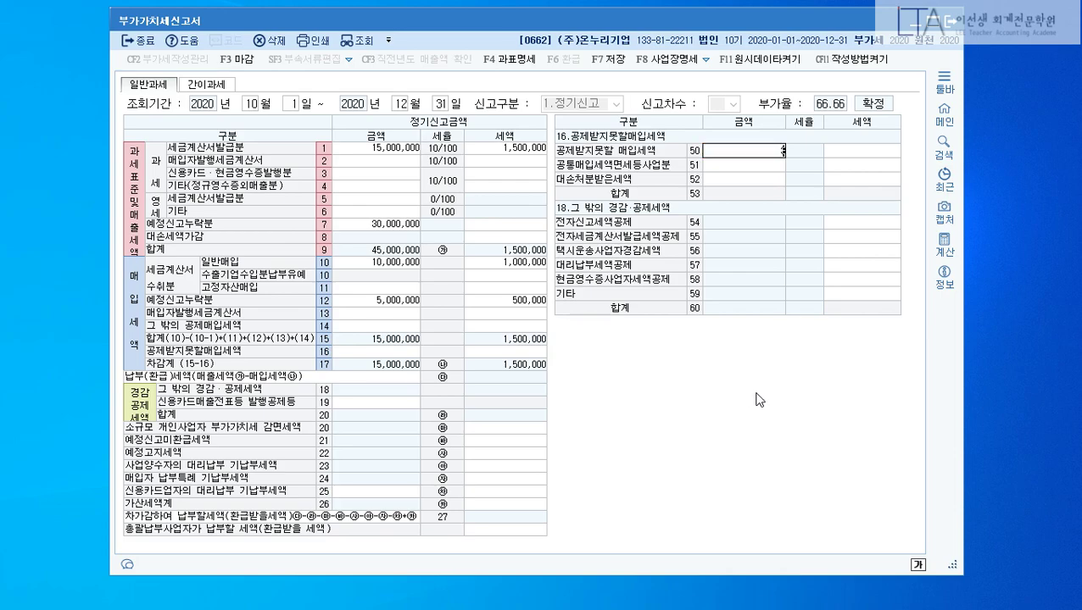
text(000,000)
key(Return)
key(Return)
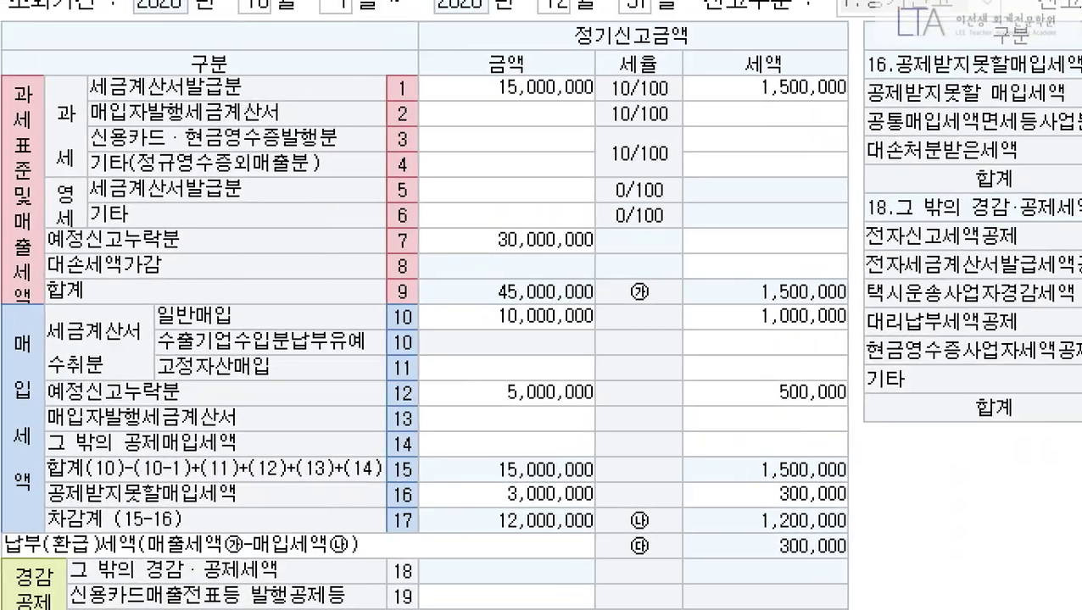
mouse_move(158, 292)
mouse_down()
mouse_move(509, 326)
mouse_move(888, 342)
mouse_up()
drag(48, 470, 897, 517)
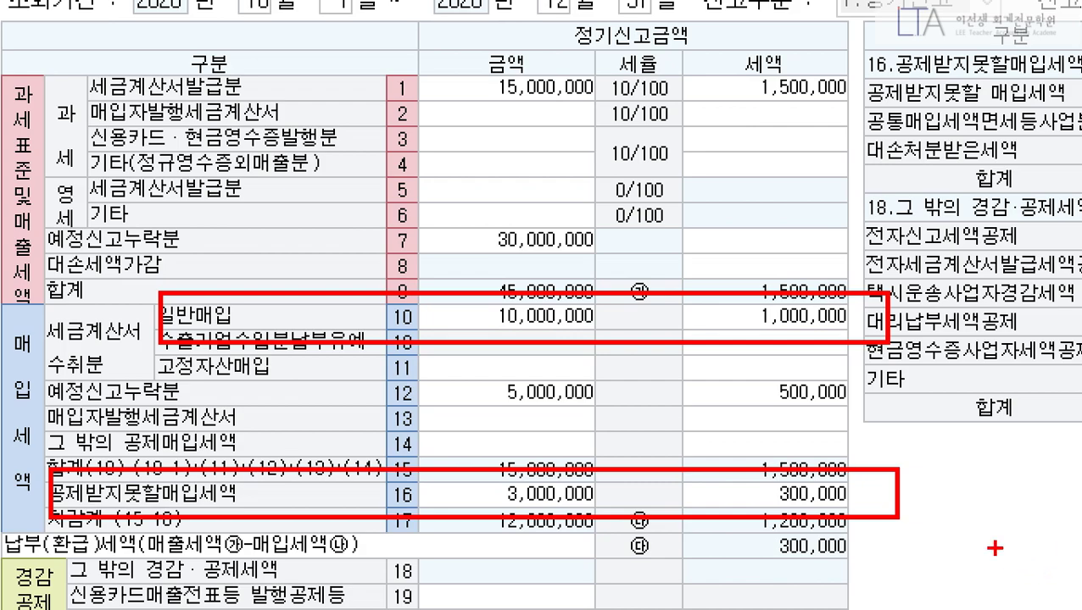
key(Escape)
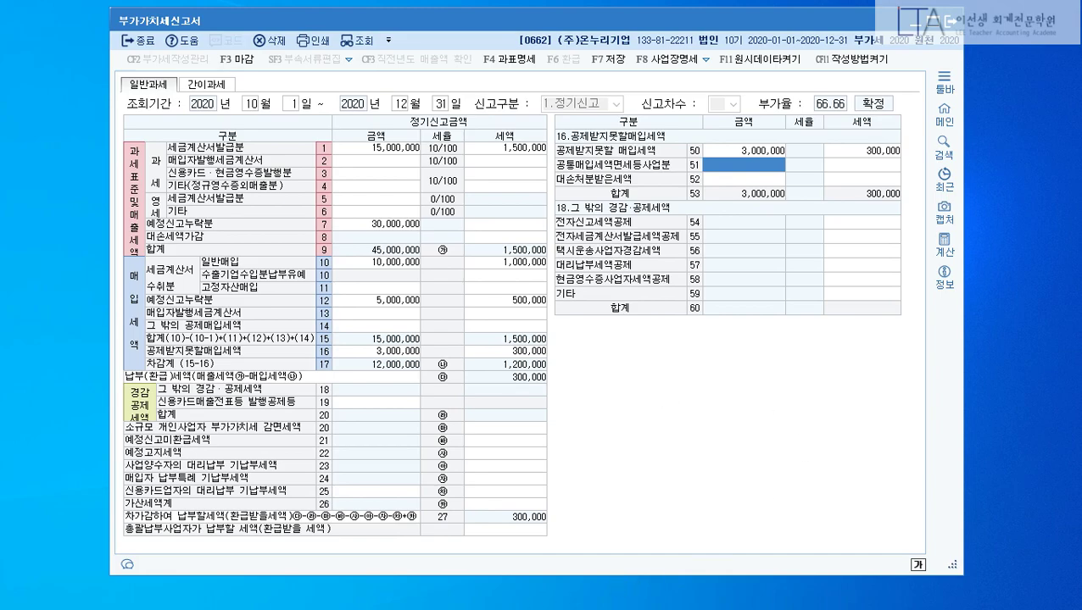
Switch back to the problem sheet and underline the 예정신고시 누락분 heading with a red pen
click(594, 551)
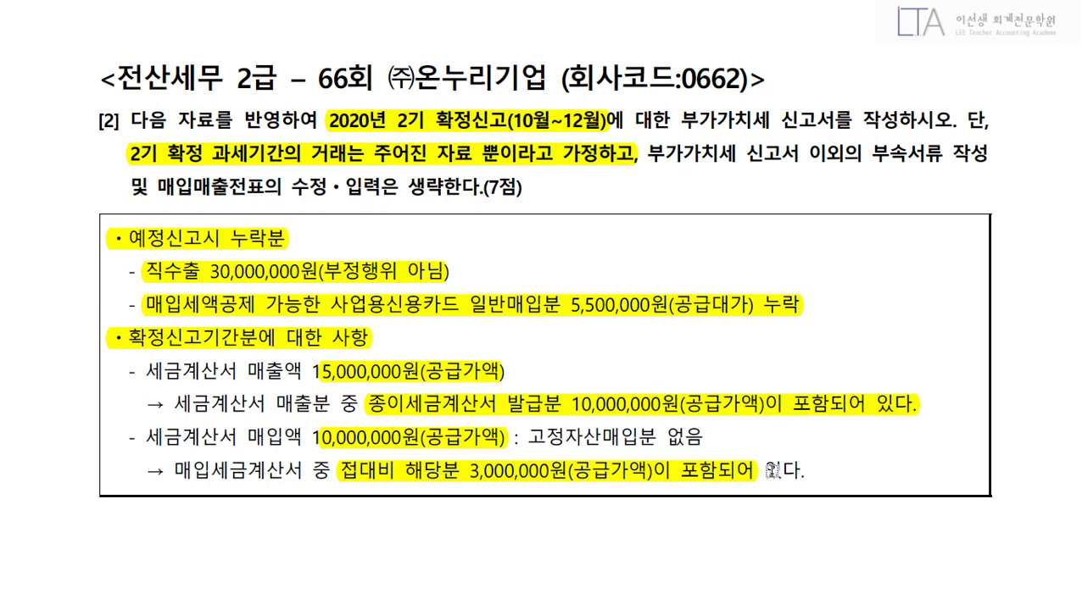
scroll(768, 471, down, 3)
scroll(903, 494, down, 2)
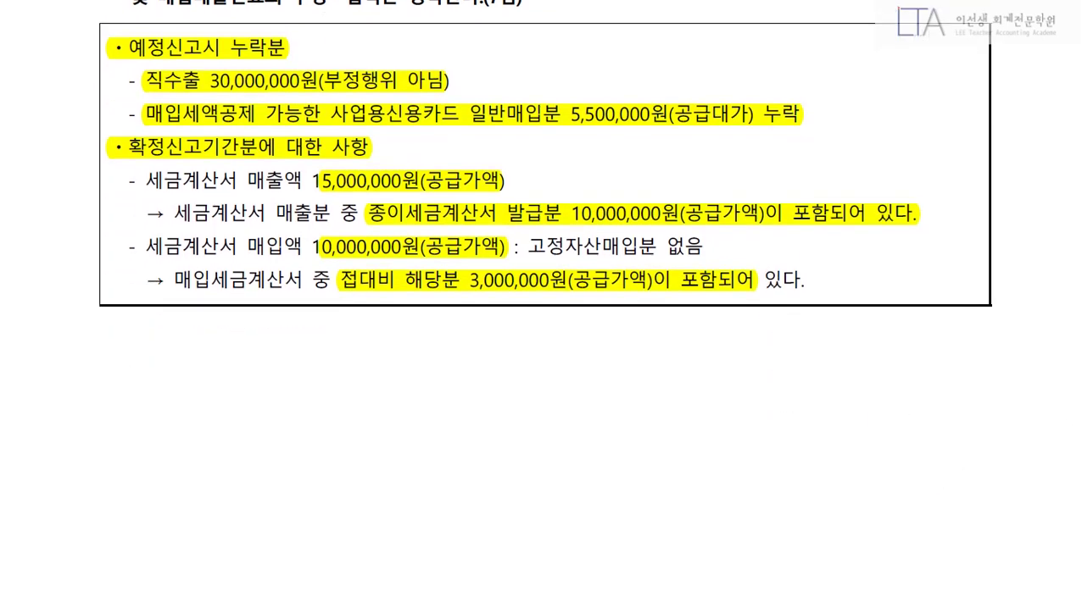
scroll(780, 396, up, 4)
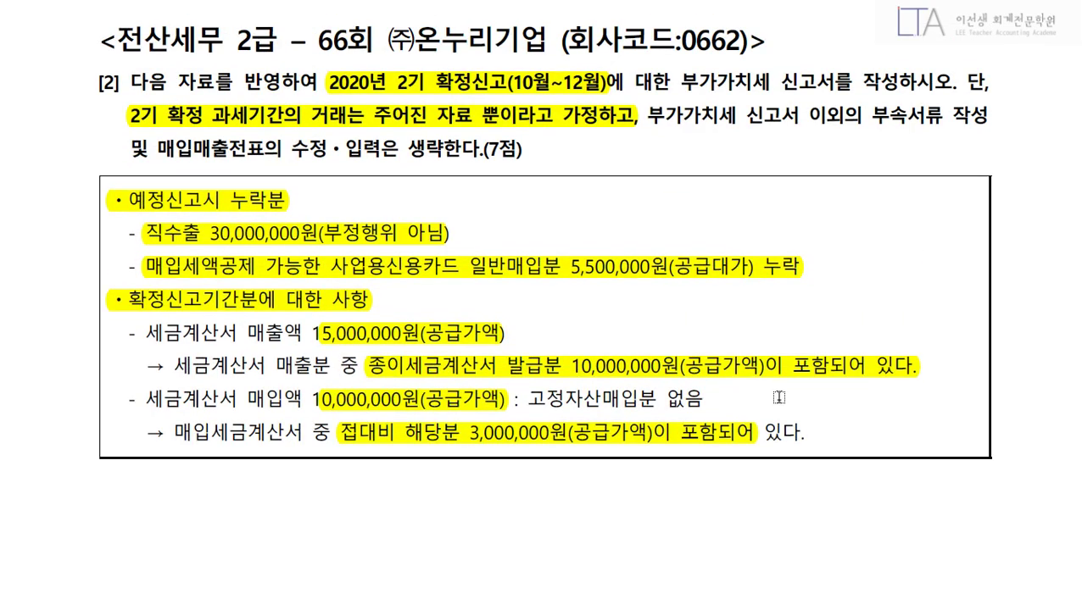
scroll(762, 406, down, 4)
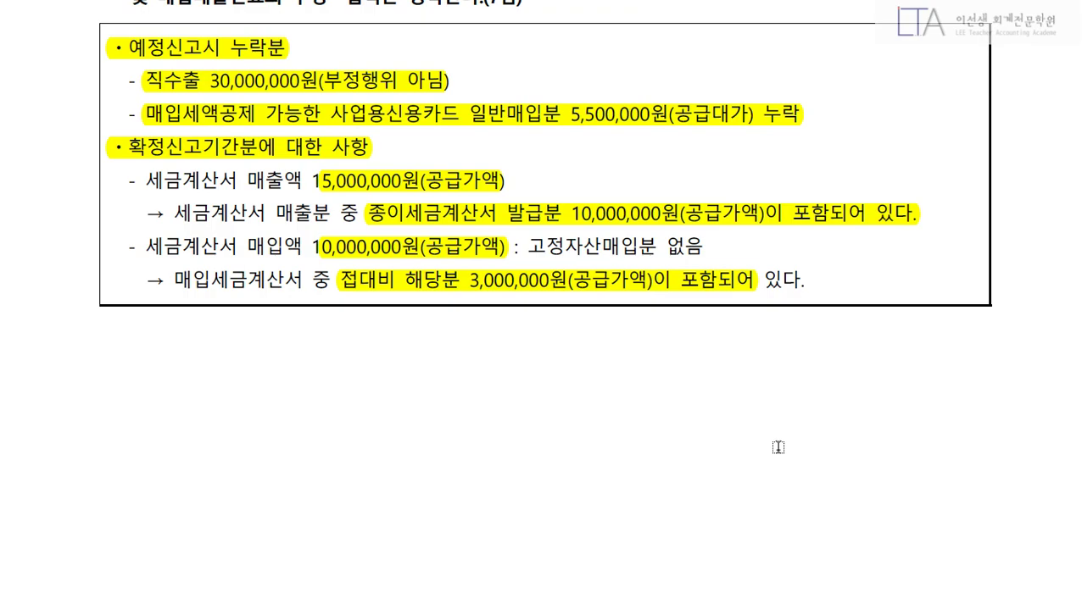
key(ctrl+p)
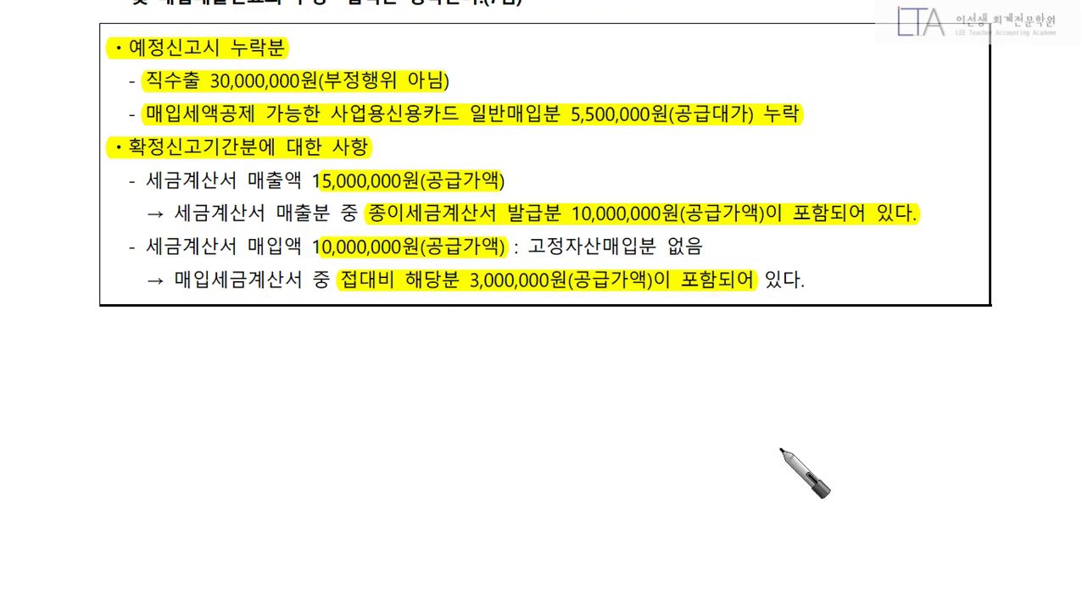
right_click(673, 299)
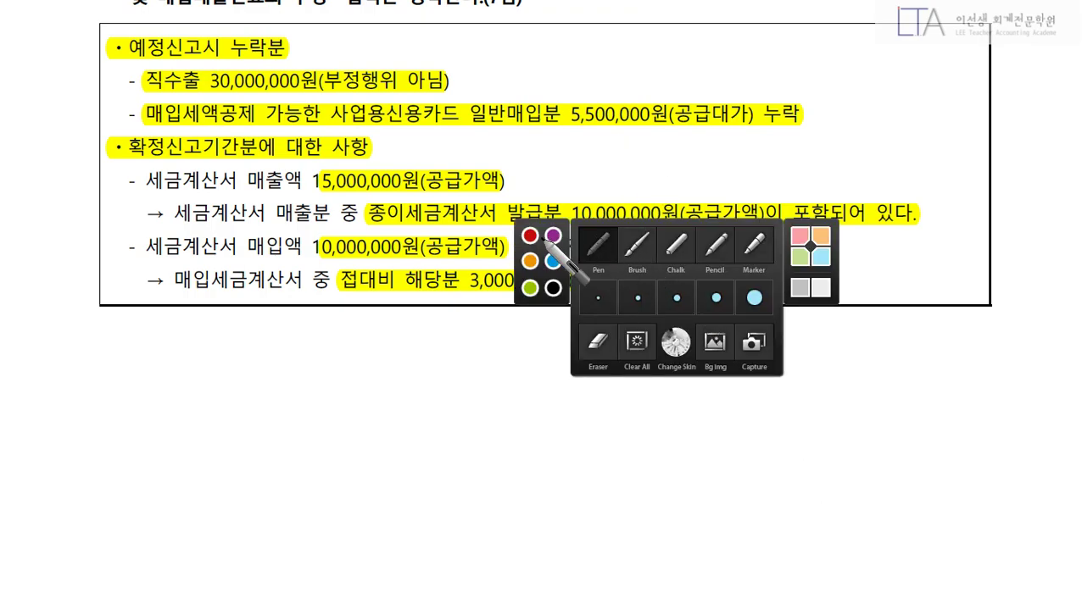
click(534, 234)
drag(141, 61, 262, 53)
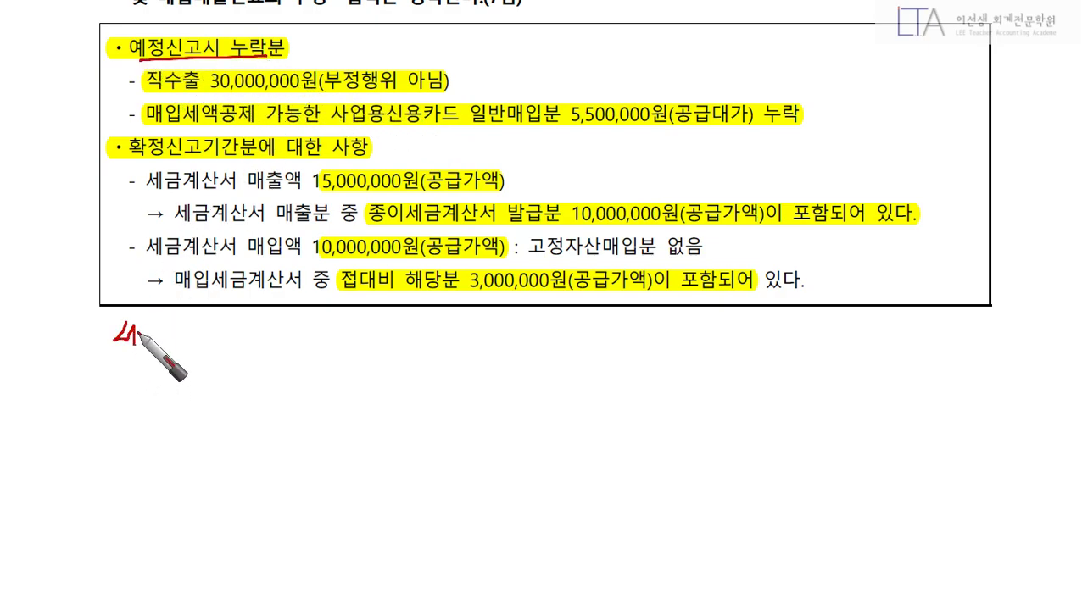
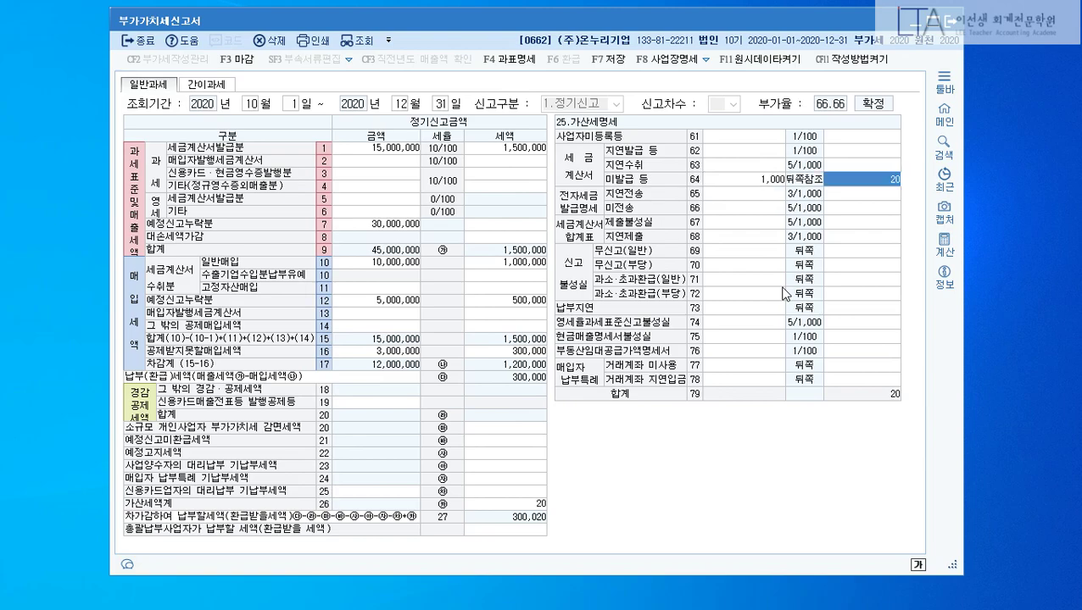
In the VAT return's penalty details, set the tax-invoice non-issuance (미발급 등, line 64) amount to 10,000,000
key(shift+Tab)
text(10,000,000)
key(Return)
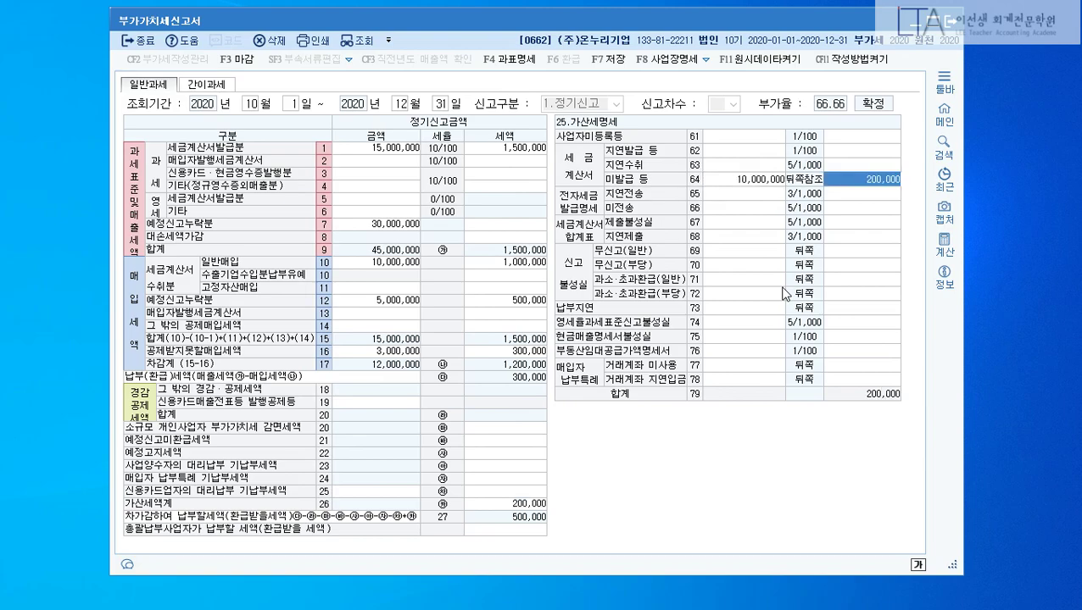
Set the tax amount for the tax-invoice non-issuance penalty (미발급 등, line 64) to 100,000
text(10,)
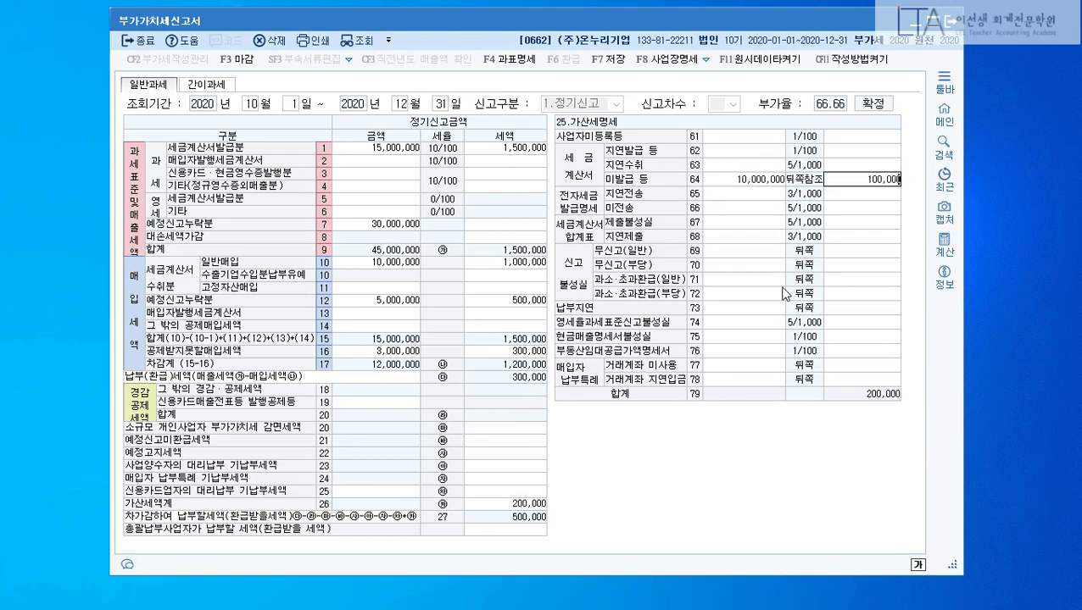
text(000,0)
key(Return)
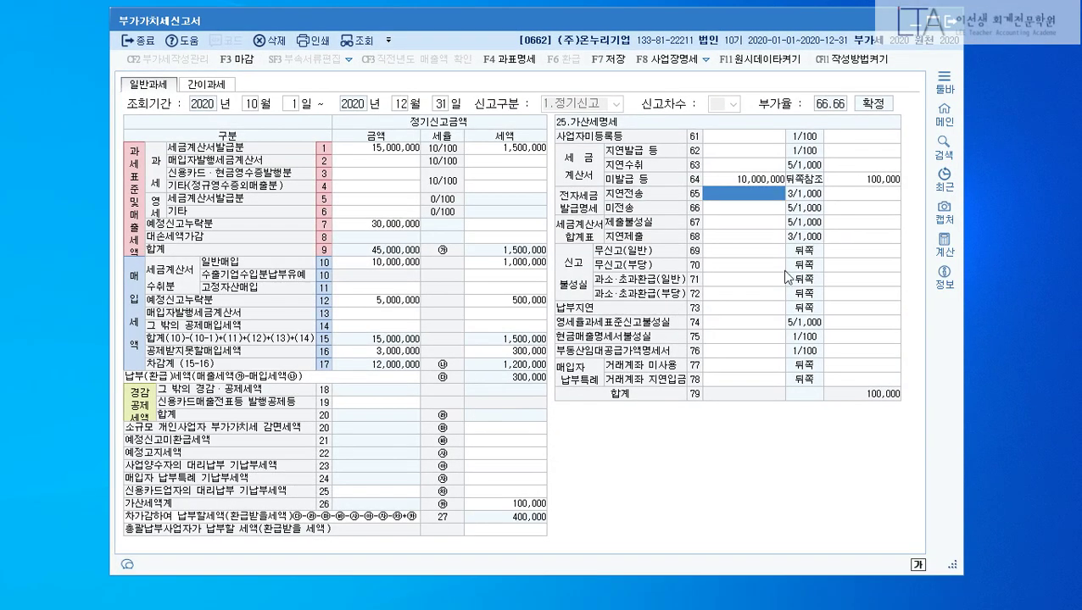
Enter the zero-rate tax base reporting penalty (영세율과세표준신고불성실, line 74) with amount 30,000,000 and tax 37,500
click(719, 280)
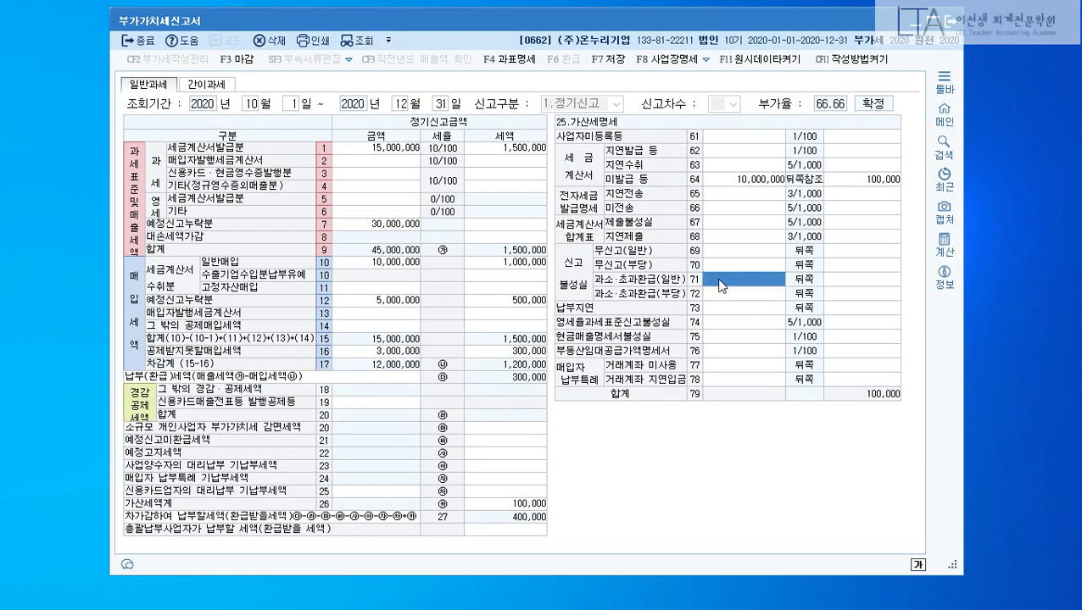
click(736, 322)
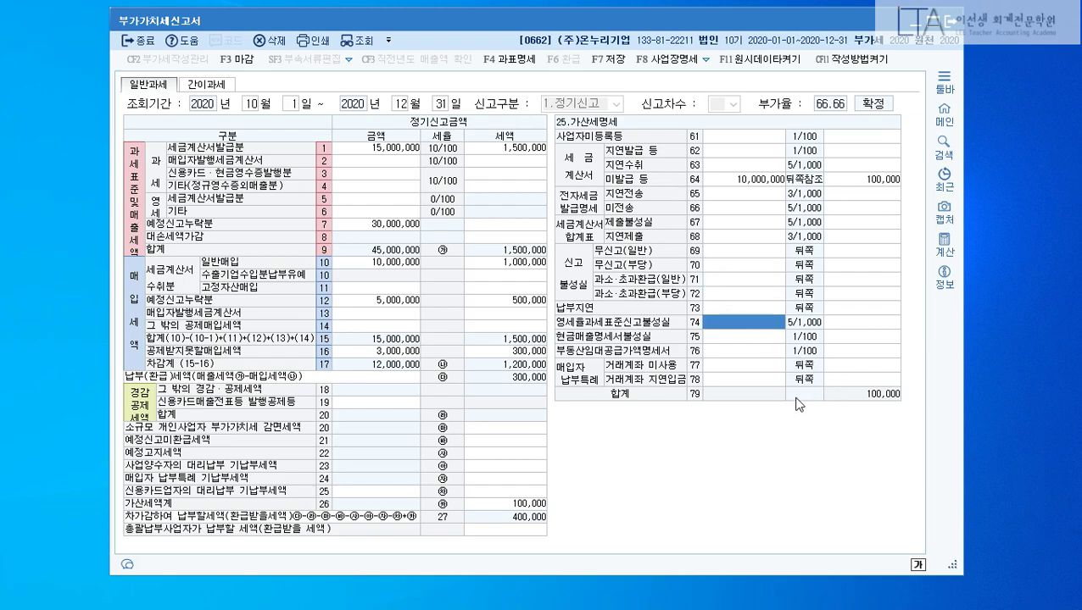
text(3)
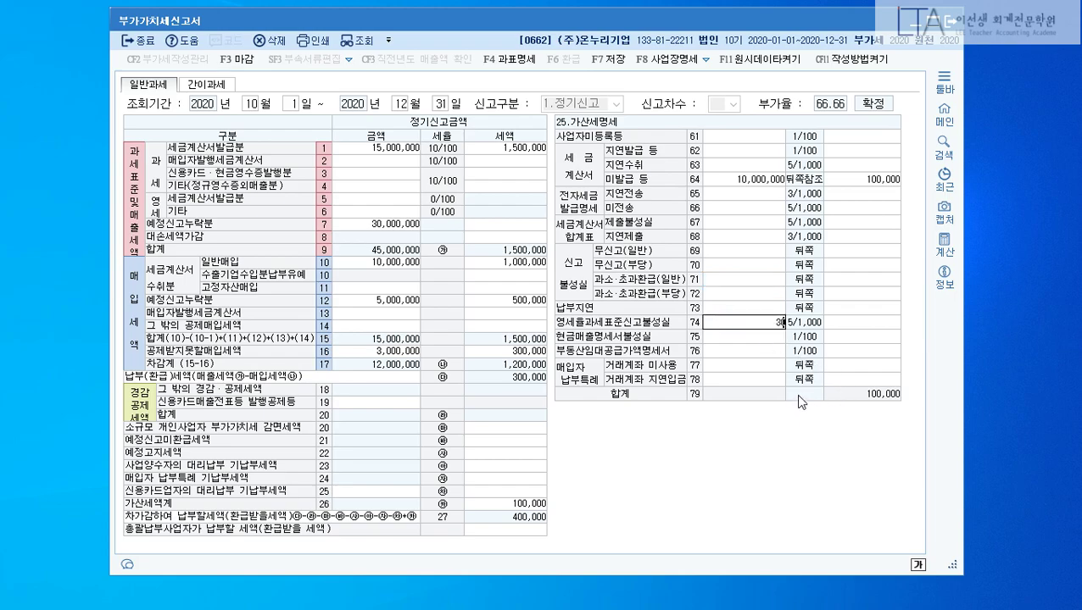
text(0,000,000)
key(Return)
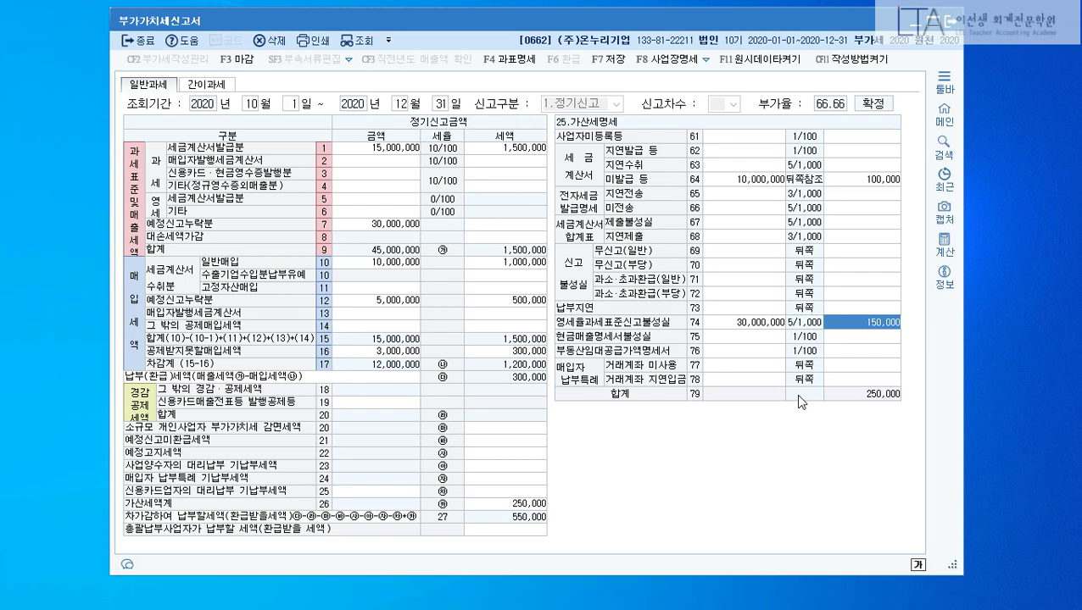
text(37500)
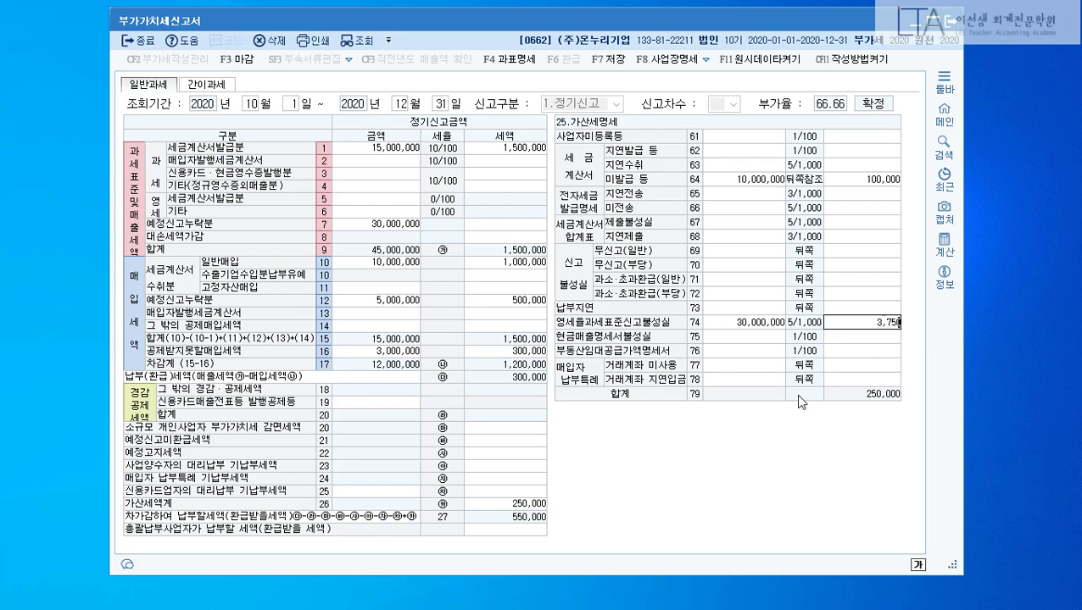
key(Return)
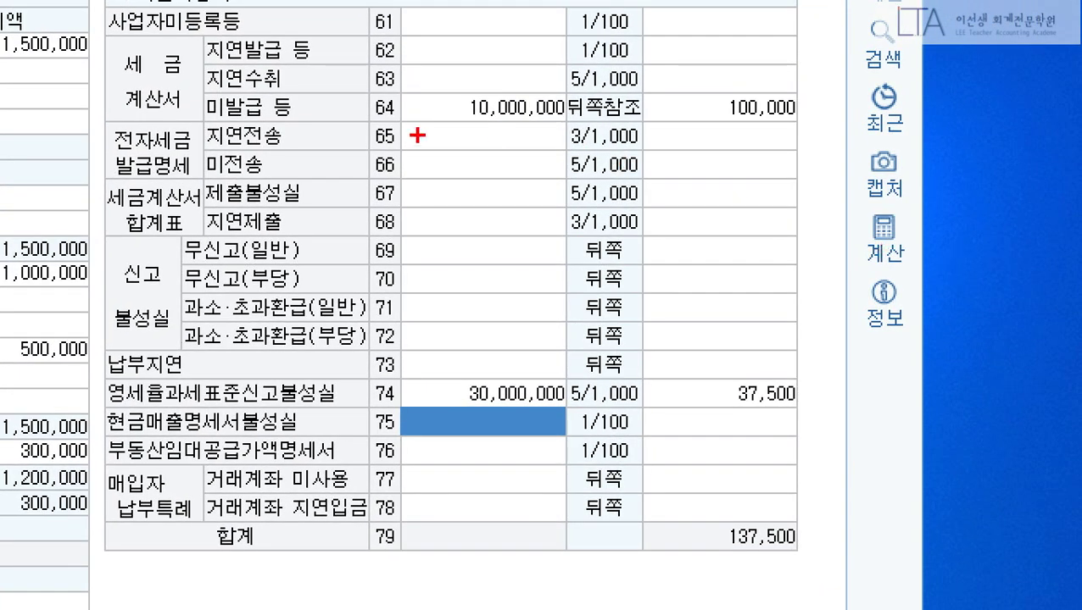
Mark the line 64 and line 74 penalty rows with a red pen, and switch to the 64회 ㈜세종기업 problem sheet
drag(109, 39, 897, 139)
drag(97, 351, 848, 412)
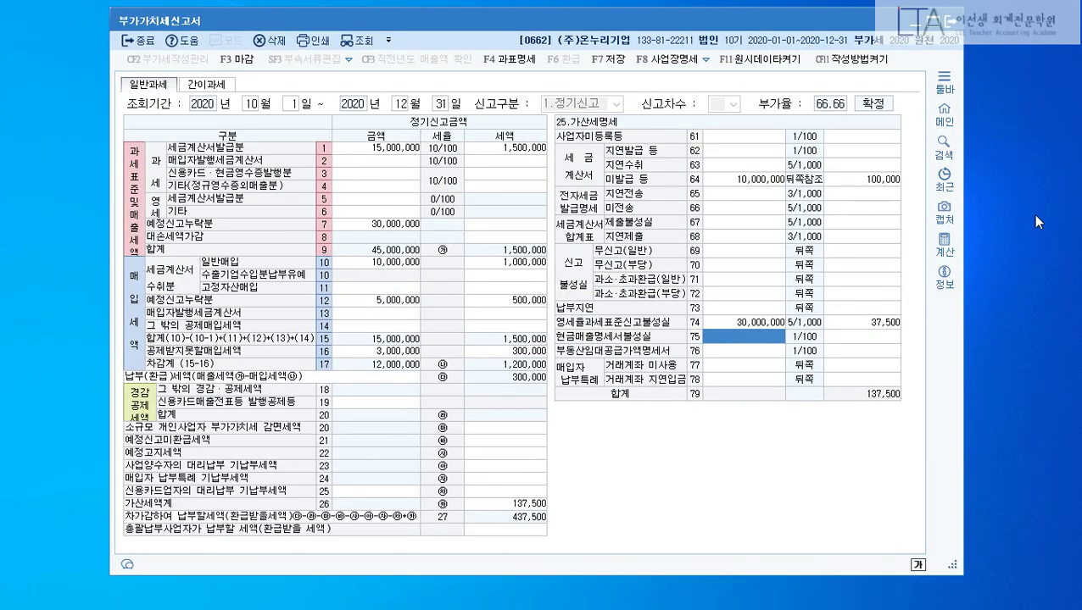
key(Escape)
click(541, 318)
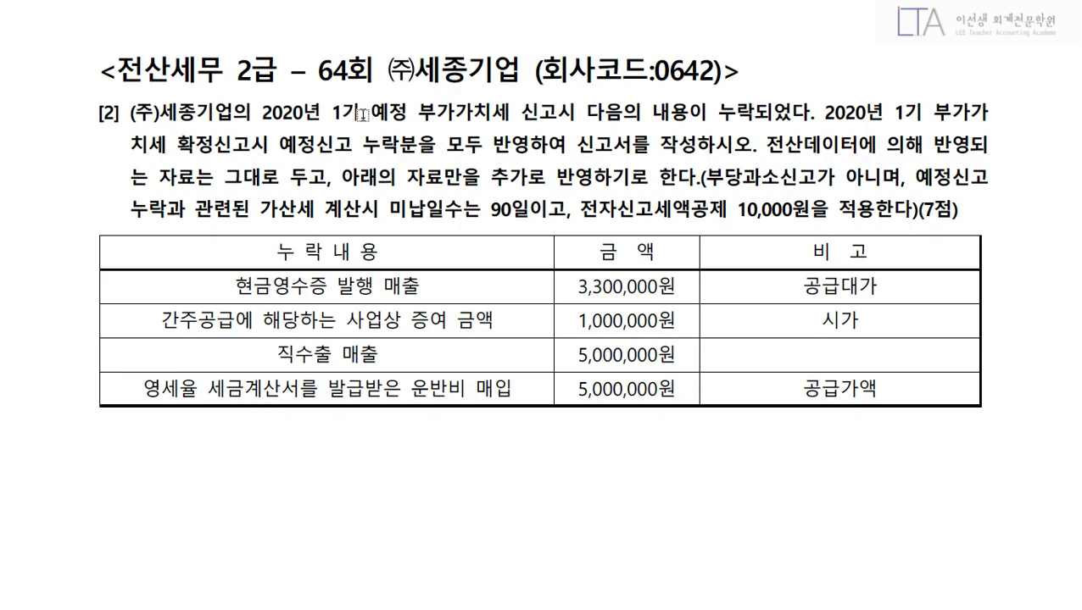
Highlight question [2]'s filing periods, non-fraud condition, 90 unpaid days and 10,000원 e-filing credit, plus the 현금영수증 발행 매출 row (3,300,000원, 공급대가)
drag(266, 112, 561, 112)
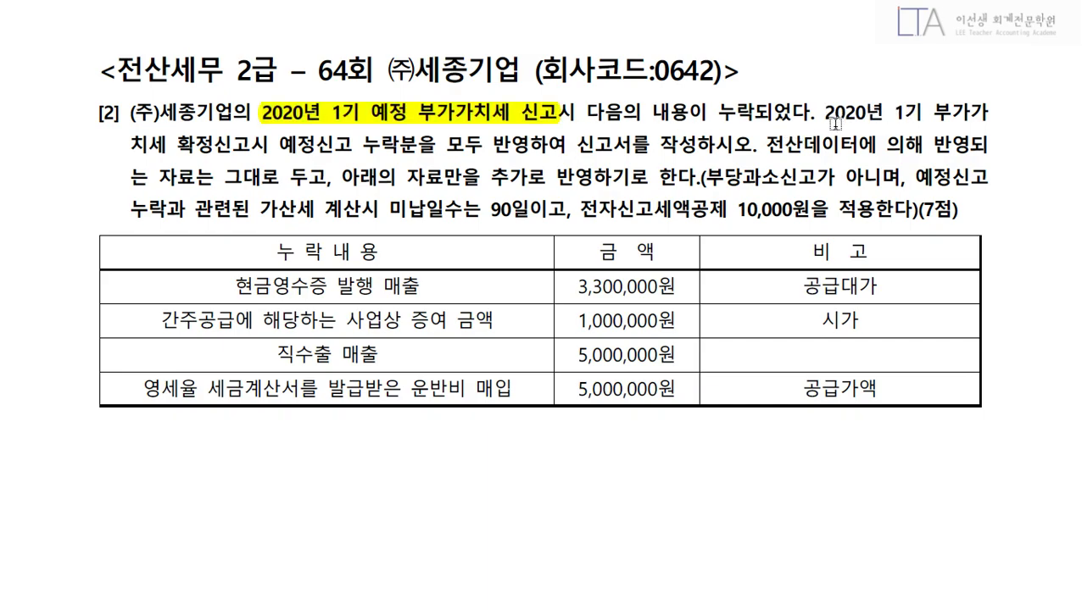
drag(830, 115, 691, 157)
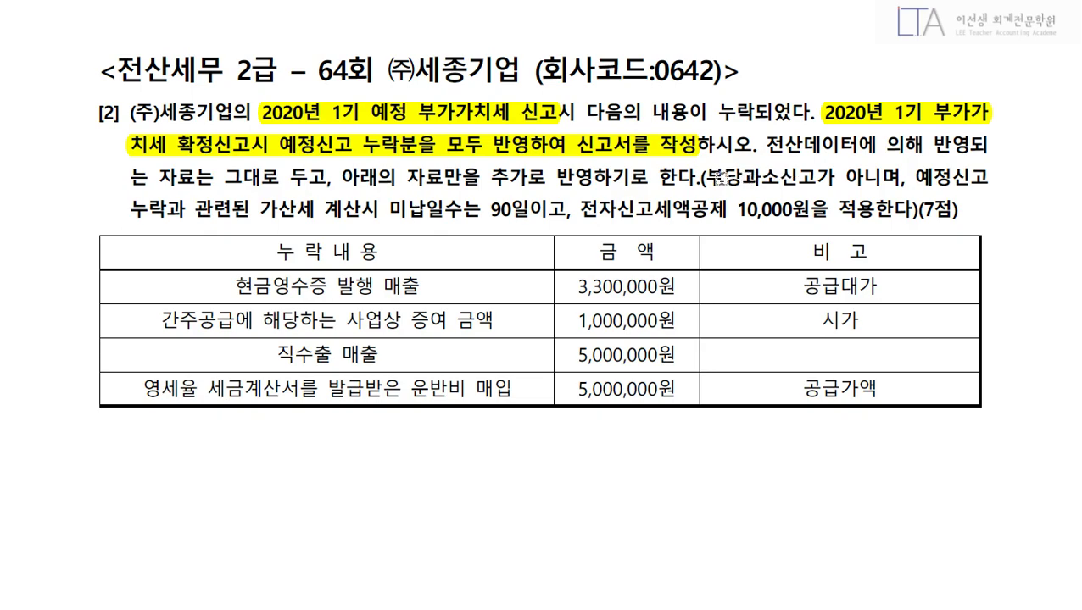
drag(702, 176, 902, 177)
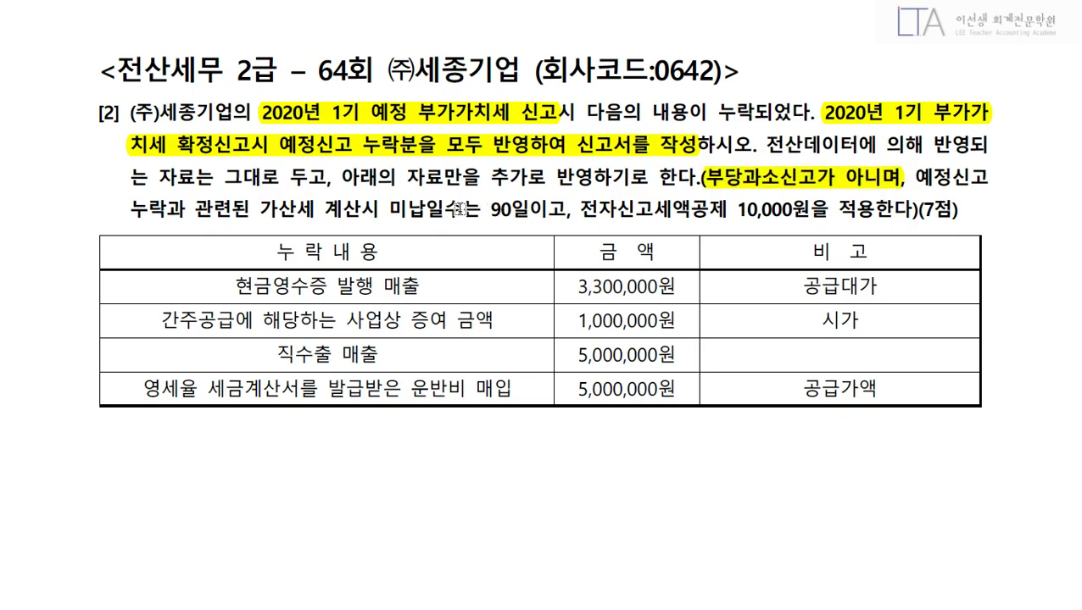
drag(390, 208, 527, 208)
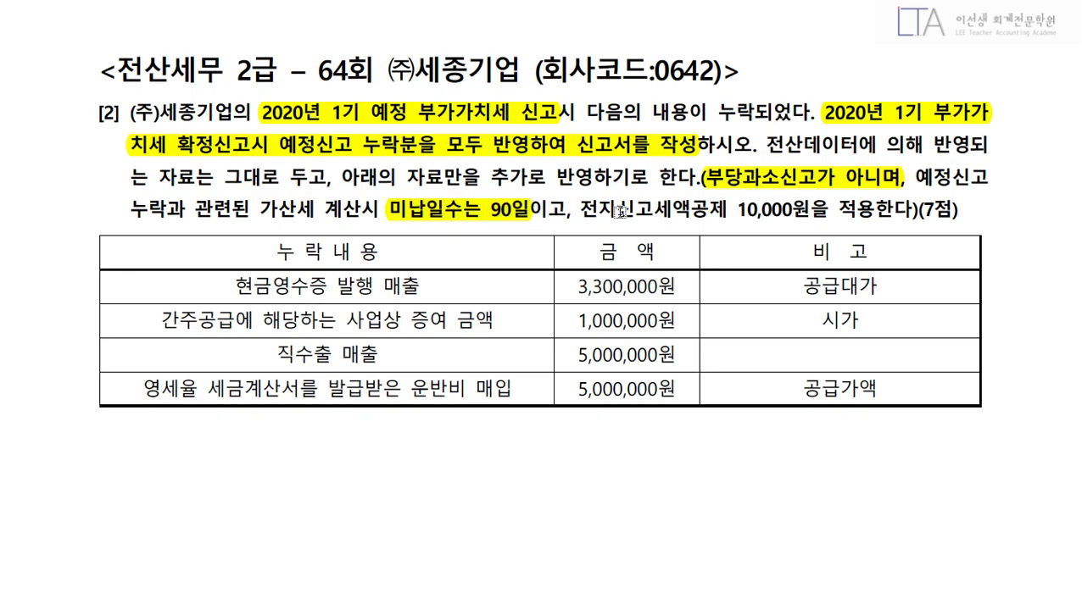
drag(607, 209, 825, 208)
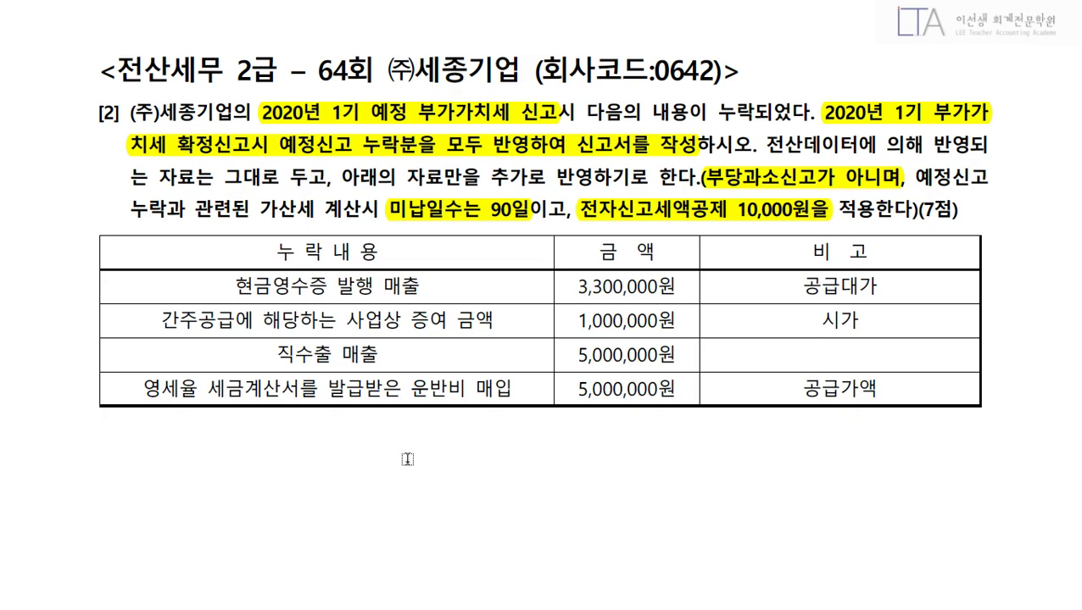
drag(234, 286, 420, 286)
drag(578, 289, 876, 288)
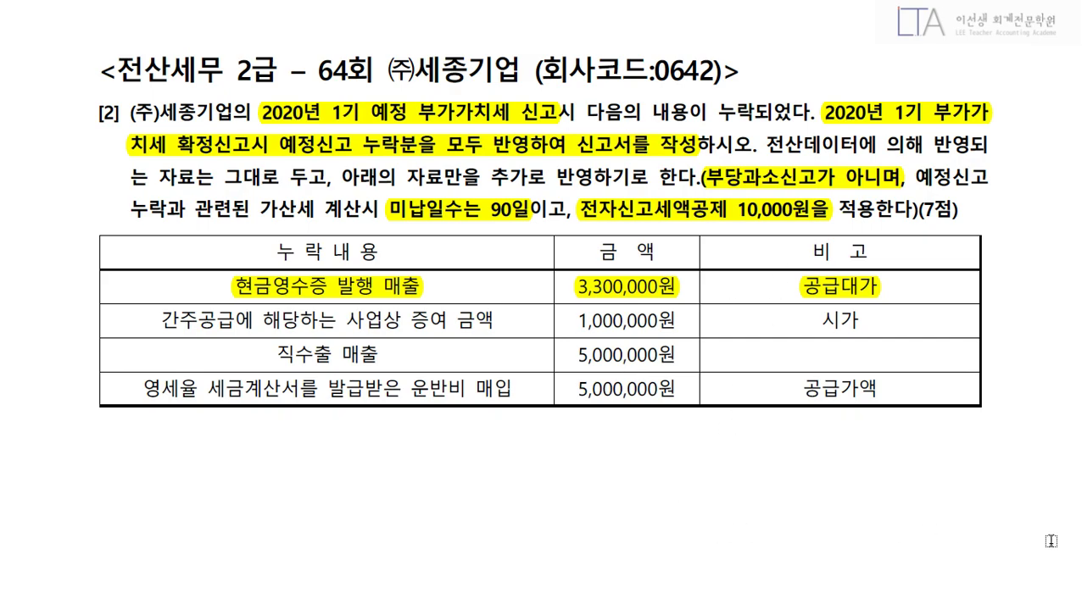
Switch to the ㈜세종기업 VAT return and load the period April to June 2020
key(alt+Tab)
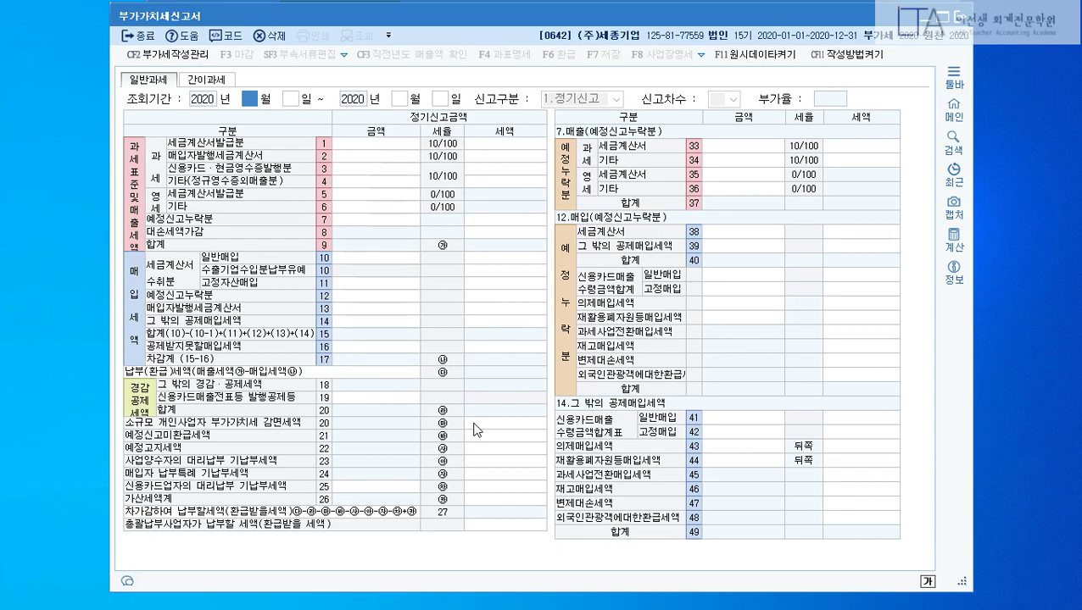
text(4)
key(Return)
key(Return)
text(6)
key(Return)
key(Return)
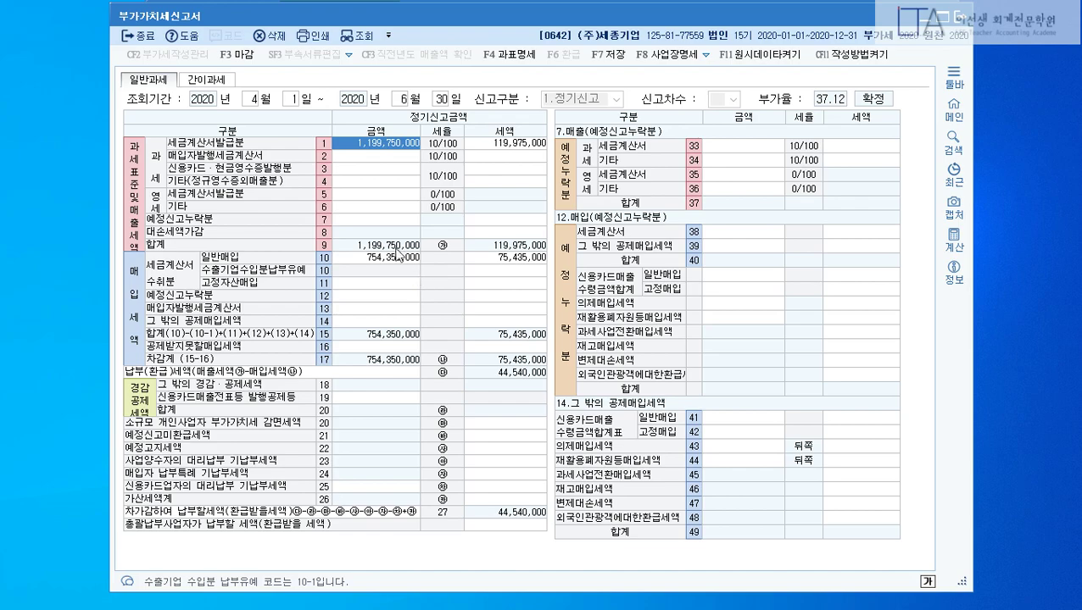
In the omitted preliminary sales details (예정신고누락분), enter 3,000,000 for taxable other sales (과세 기타, line 34)
click(380, 222)
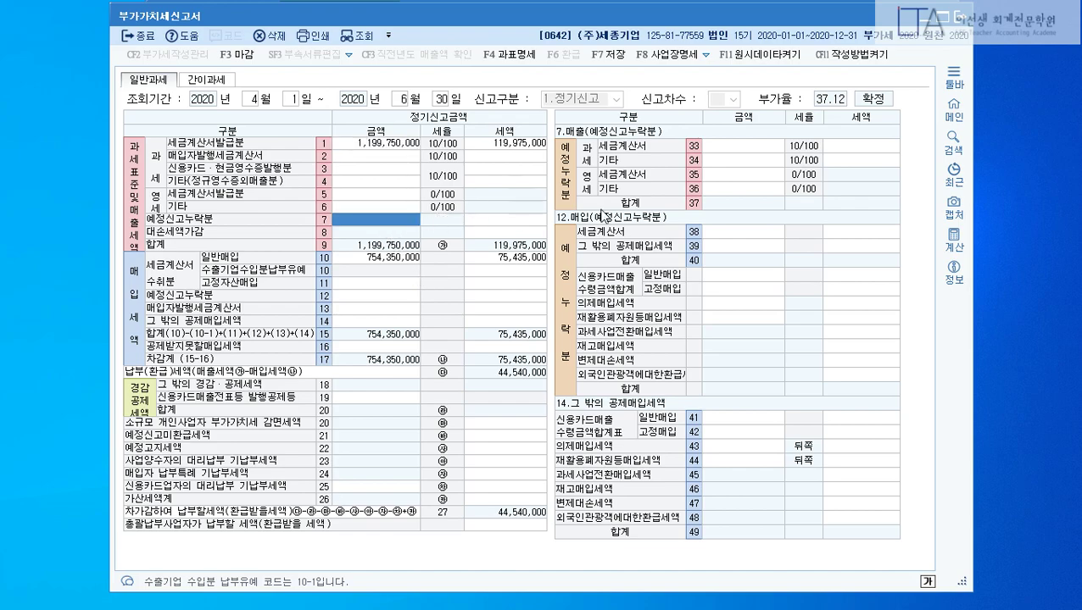
click(742, 161)
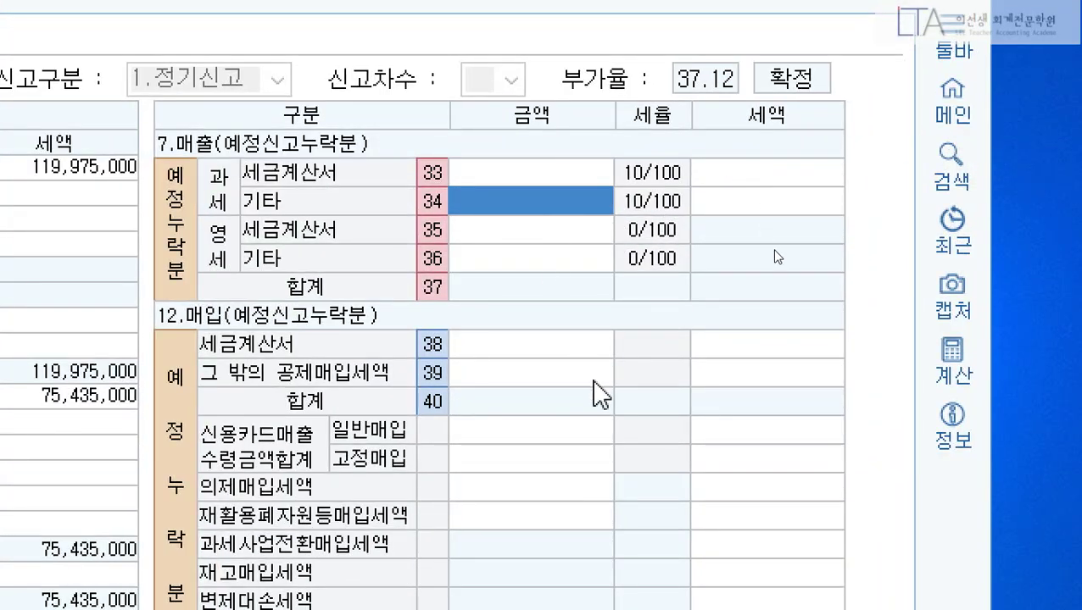
text(3000000)
key(Return)
key(Return)
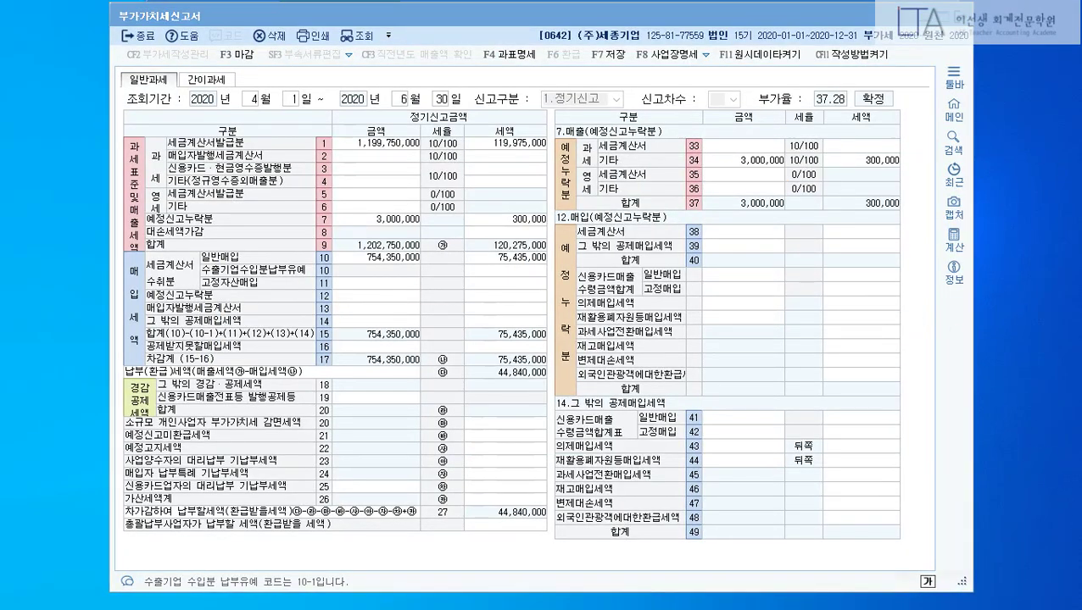
Switch back to the problem sheet and highlight the 간주공급 사업상 증여 row with 1,000,000원 and 시가
click(434, 564)
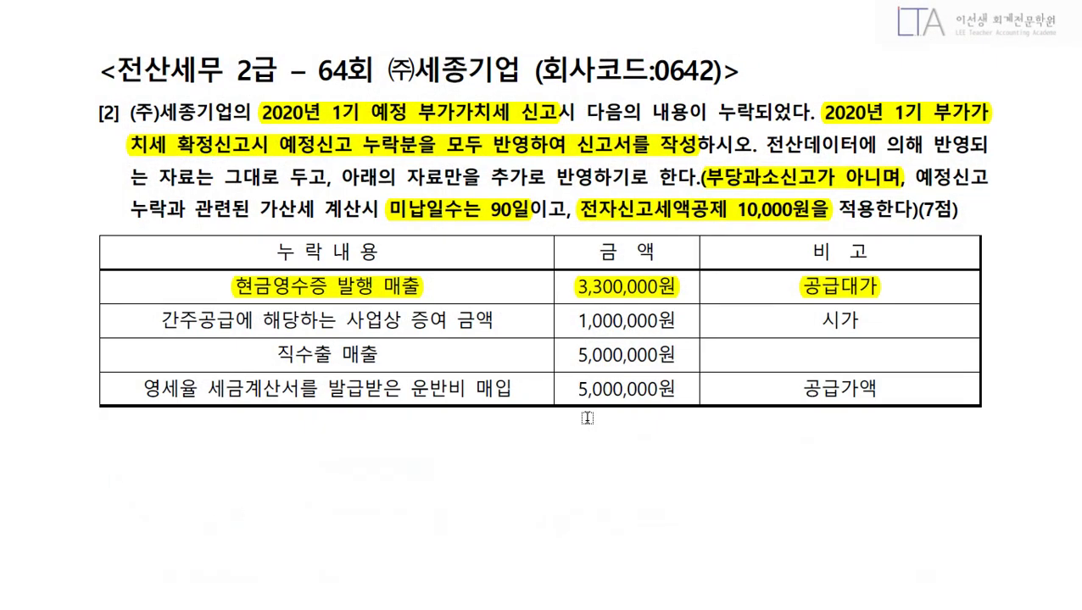
drag(159, 320, 491, 322)
drag(570, 321, 680, 320)
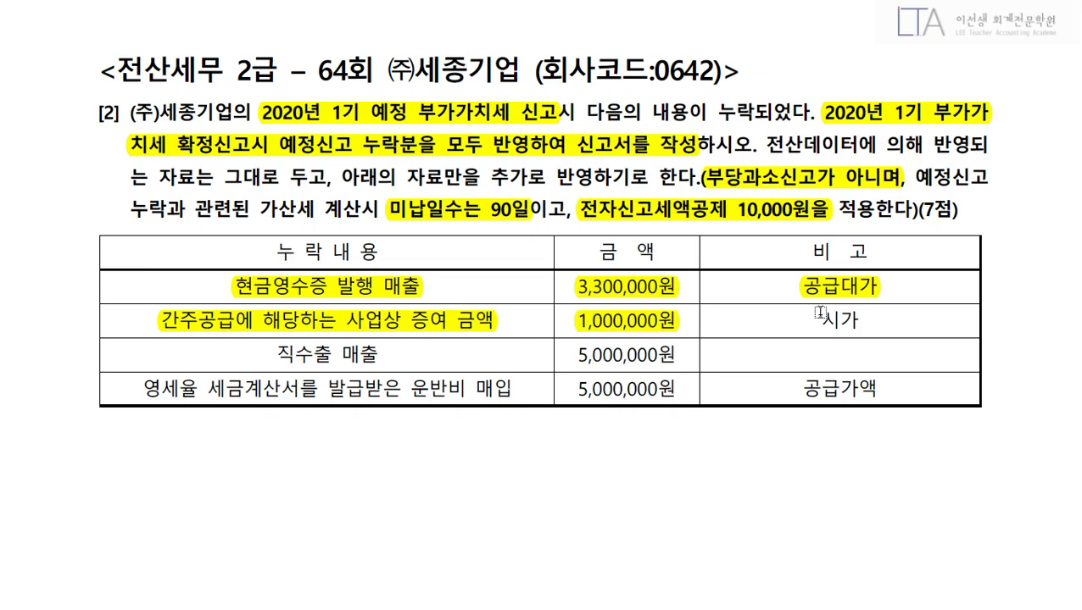
drag(881, 316, 862, 330)
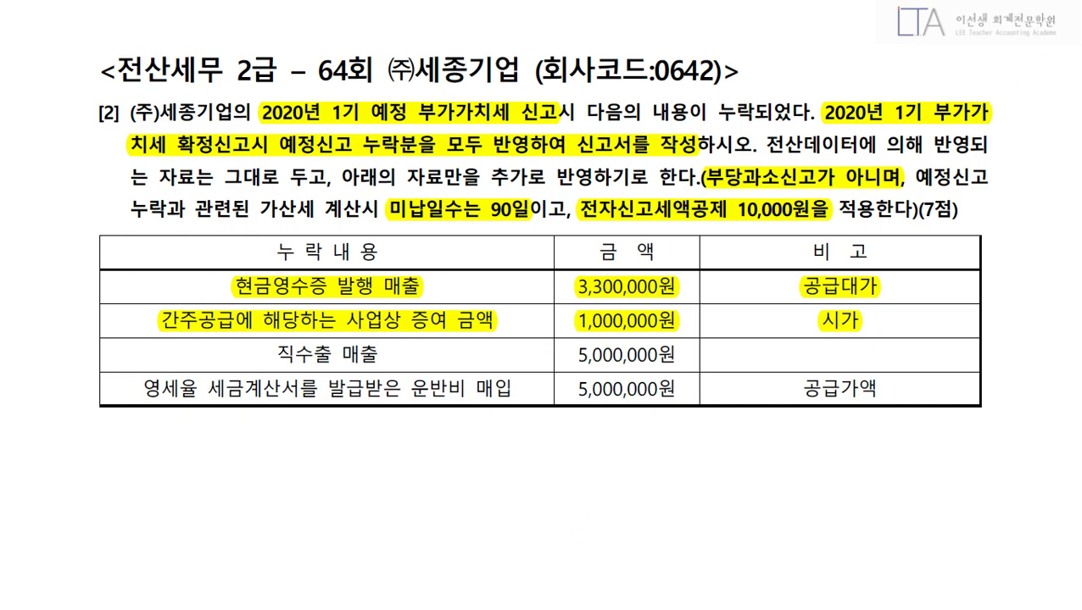
In the VAT return, set the omitted taxable other sales (과세 기타, line 34) to 4,000,000
key(alt+Tab)
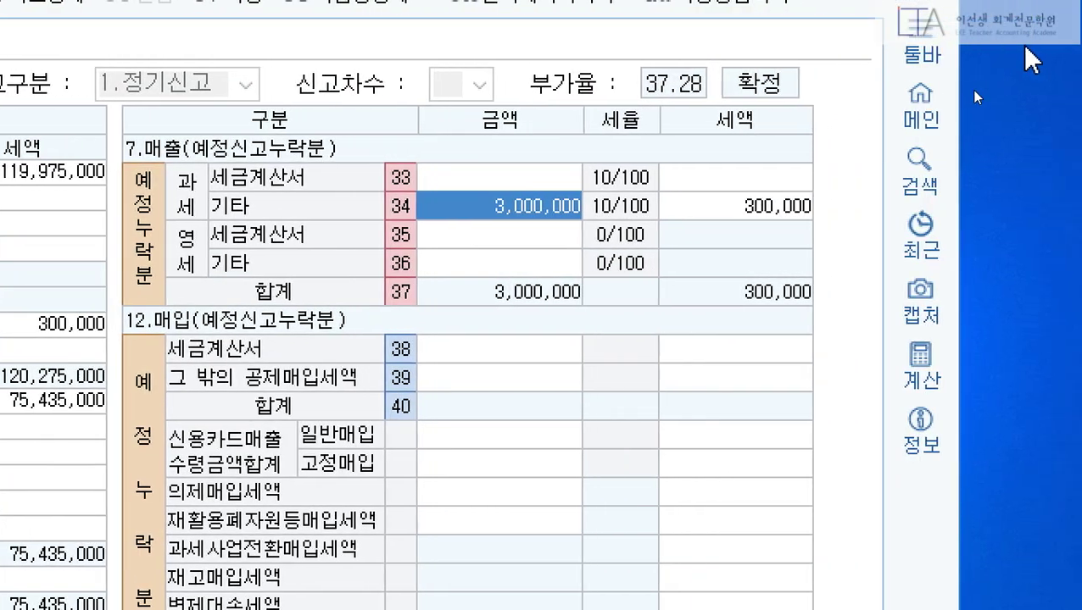
text(4000000)
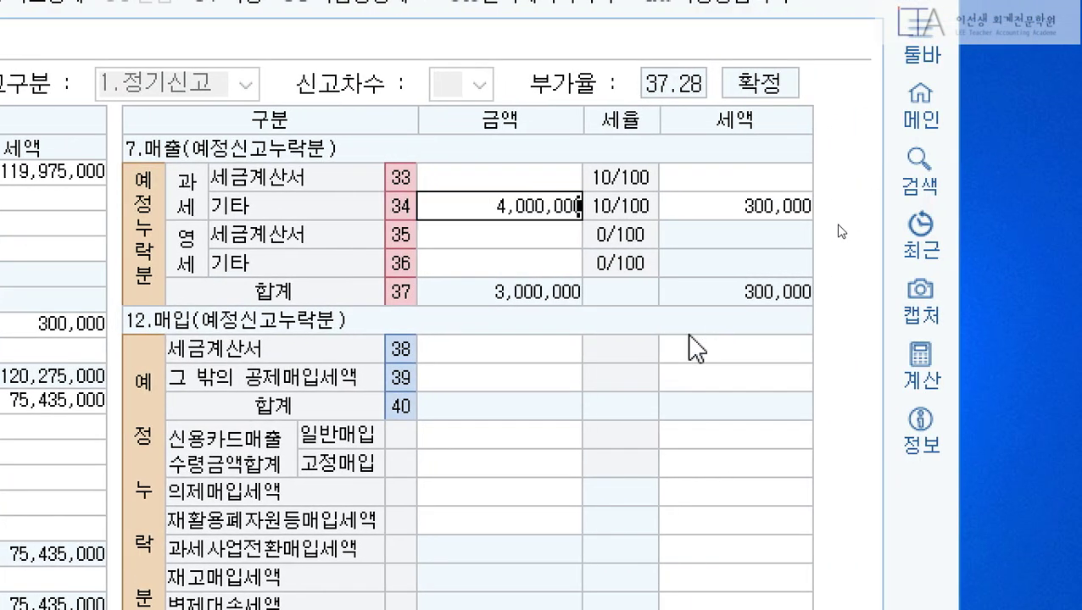
key(Return)
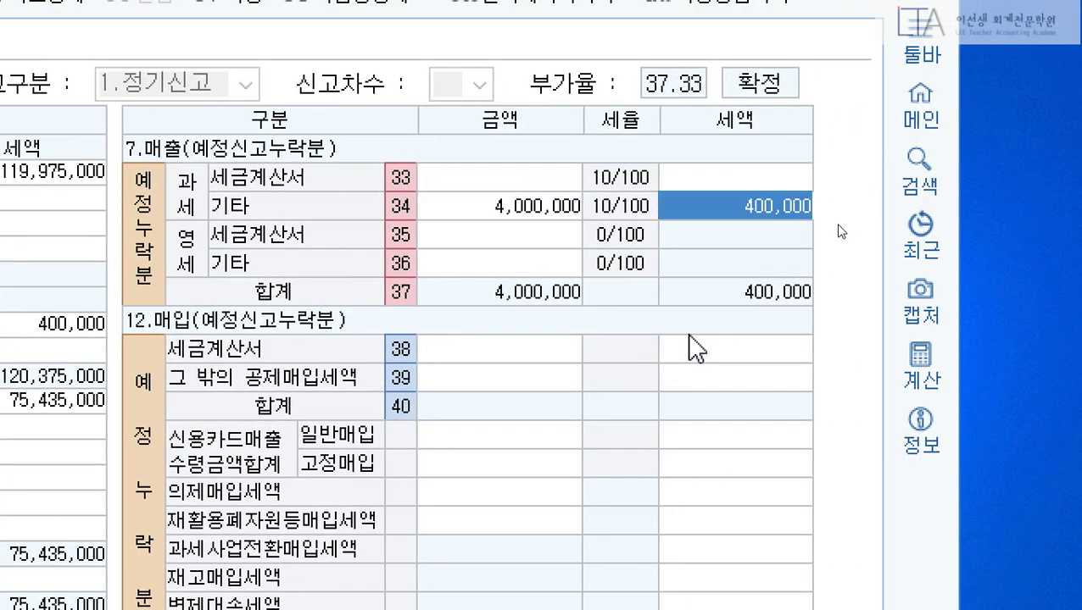
key(Return)
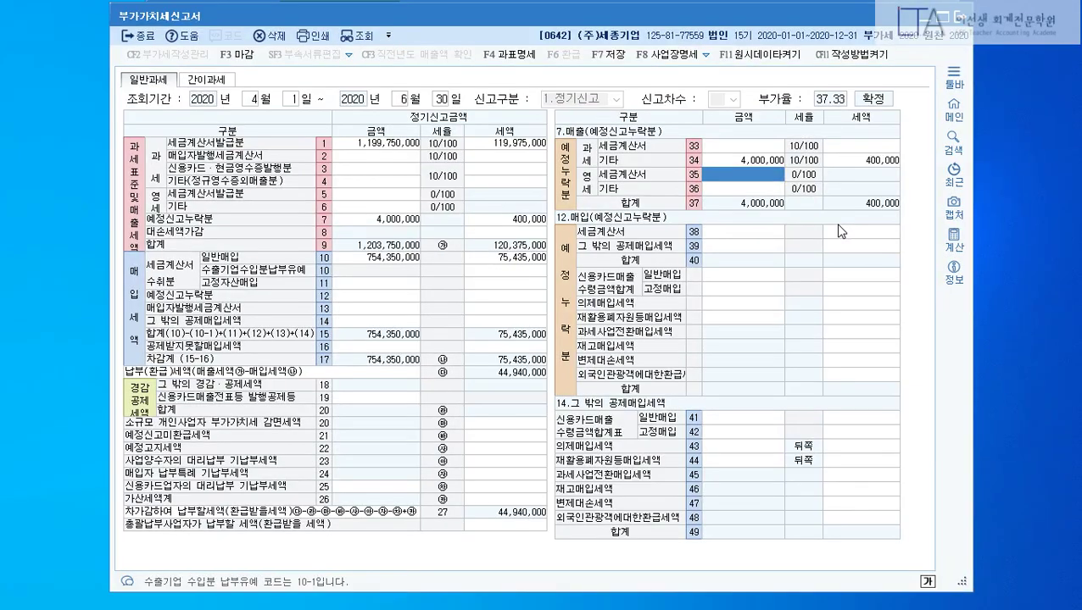
Return to the problem sheet and highlight the direct export sales (직수출 매출) row with 5,000,000원
mouse_move(467, 606)
click(596, 501)
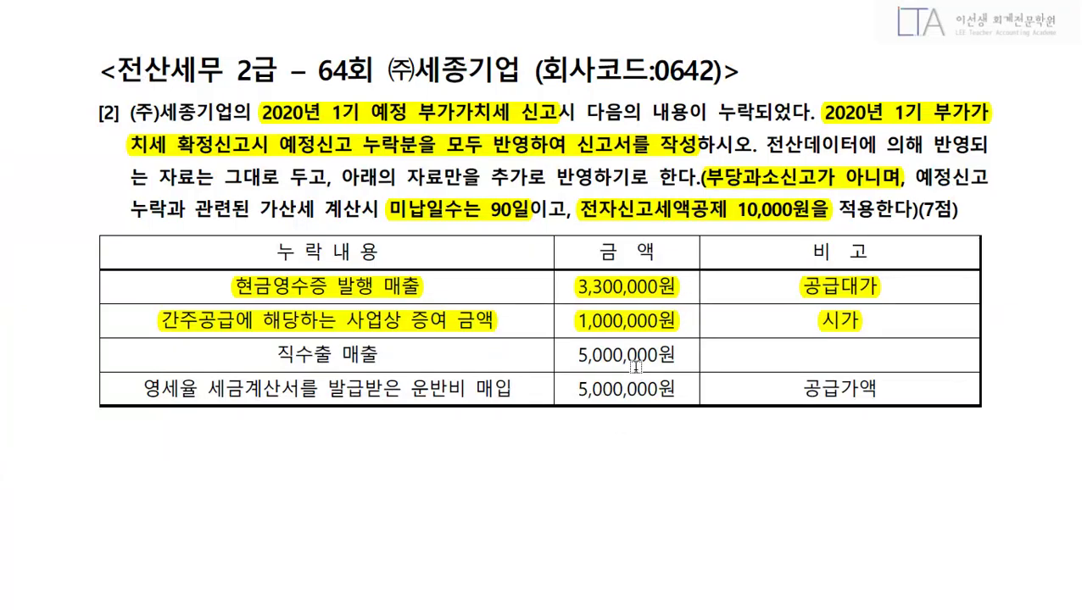
drag(280, 358, 382, 361)
drag(573, 355, 695, 356)
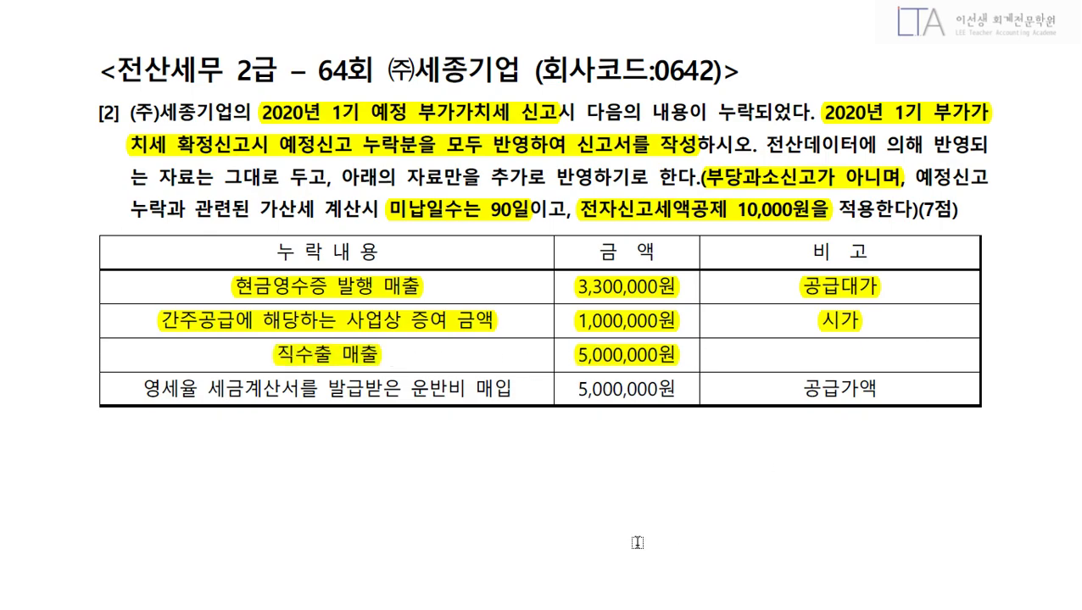
In the VAT return, enter 5,000,000 for omitted zero-rated other sales (영세 기타, line 36)
key(alt+Tab)
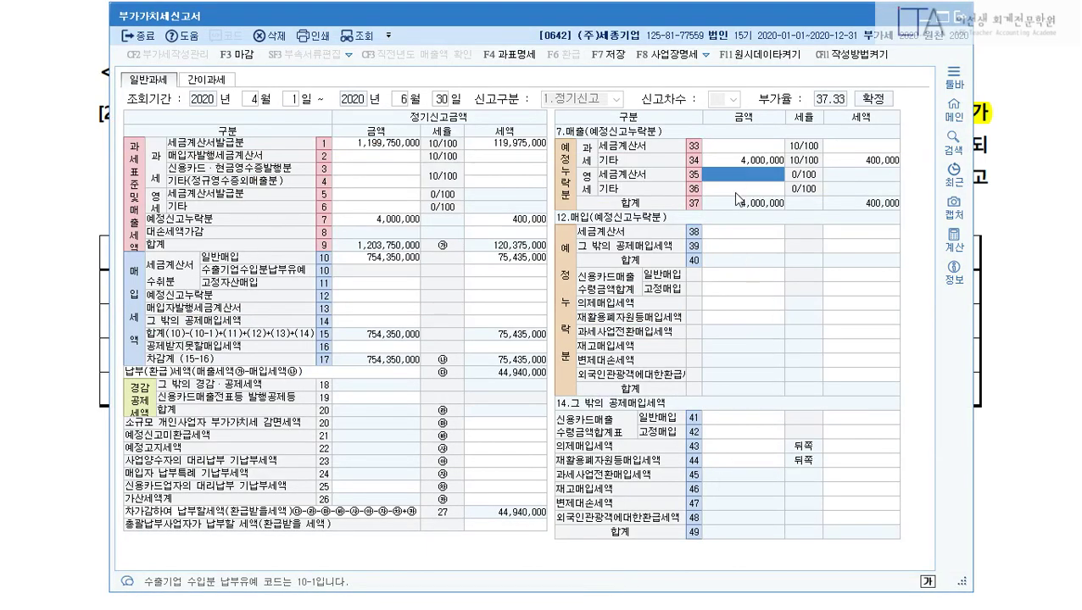
key(Return)
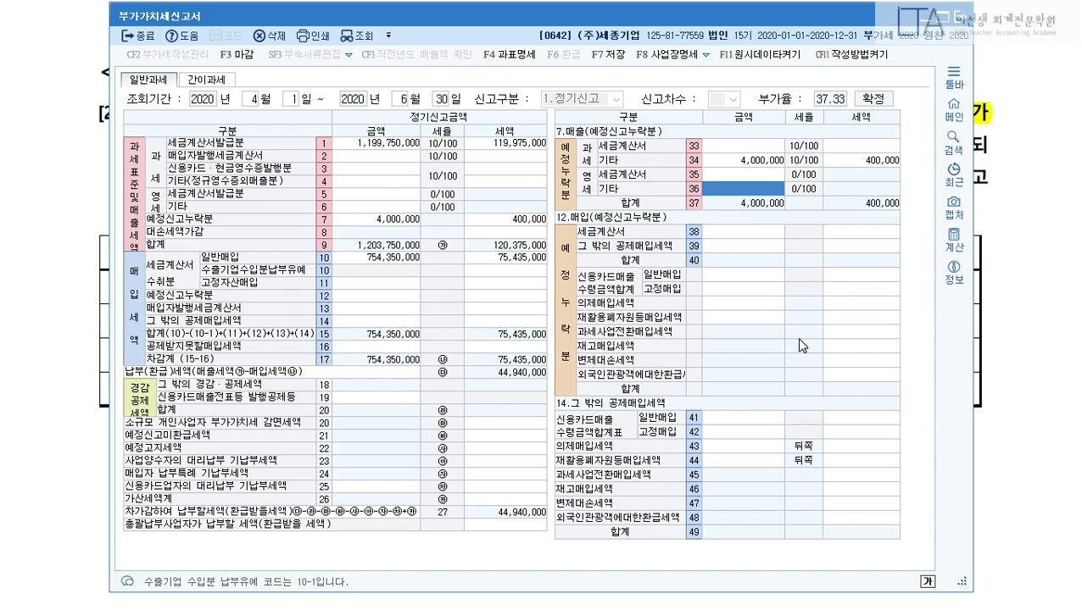
text(5000000)
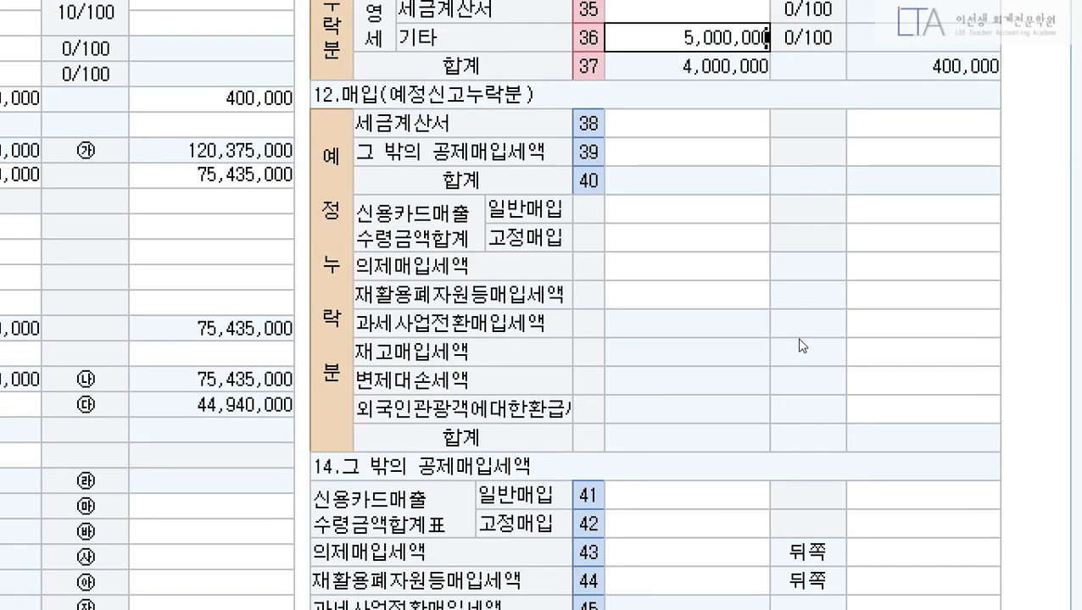
key(Return)
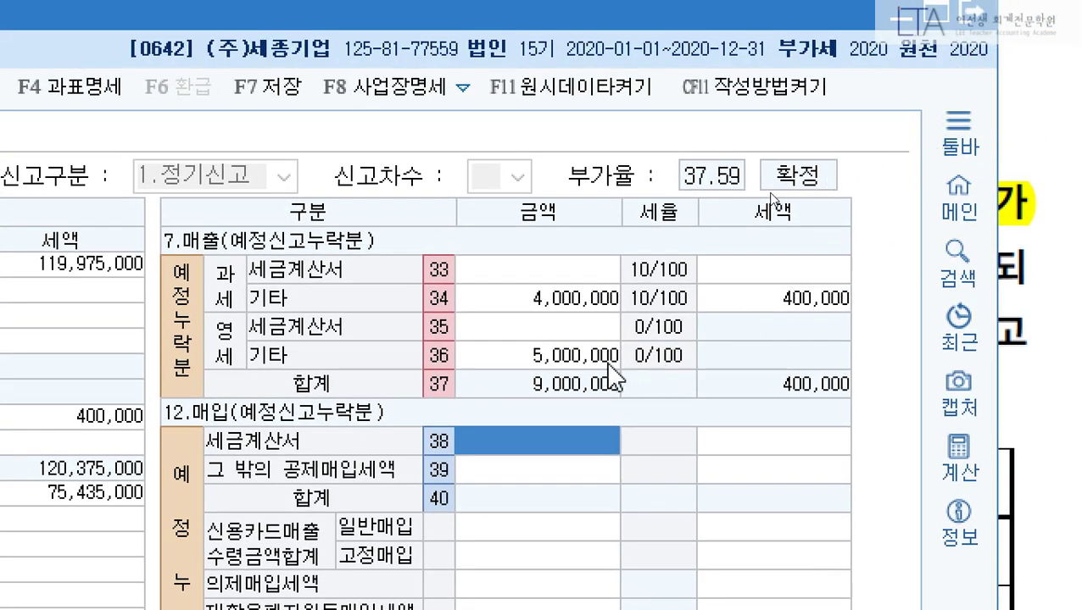
click(609, 363)
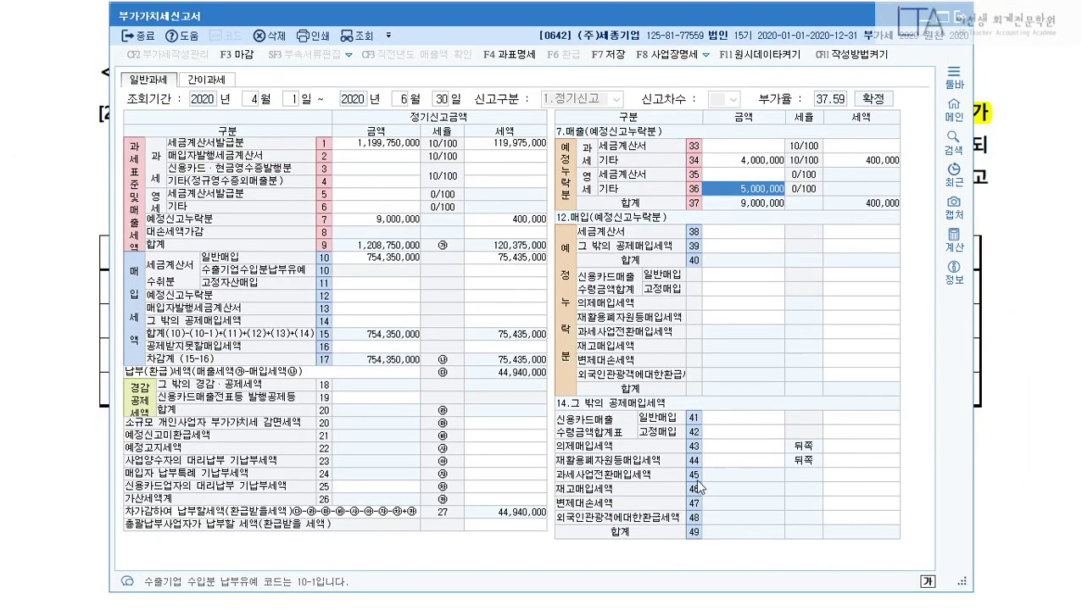
Return to the problem sheet and highlight the zero-rated freight purchase (운반비 매입) row with 5,000,000원 and 공급가액
click(975, 456)
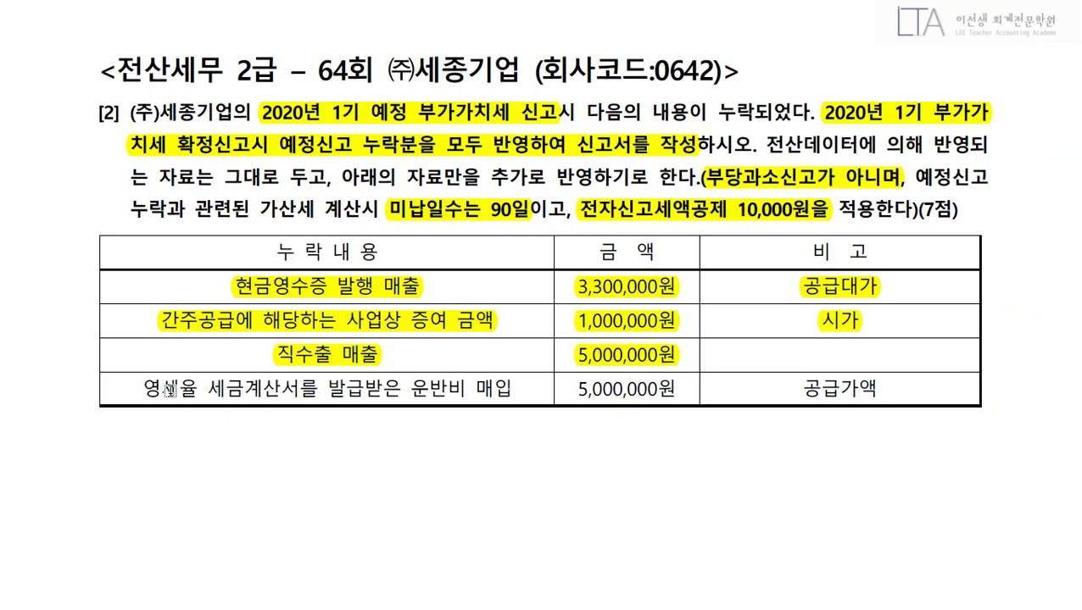
drag(144, 389, 672, 393)
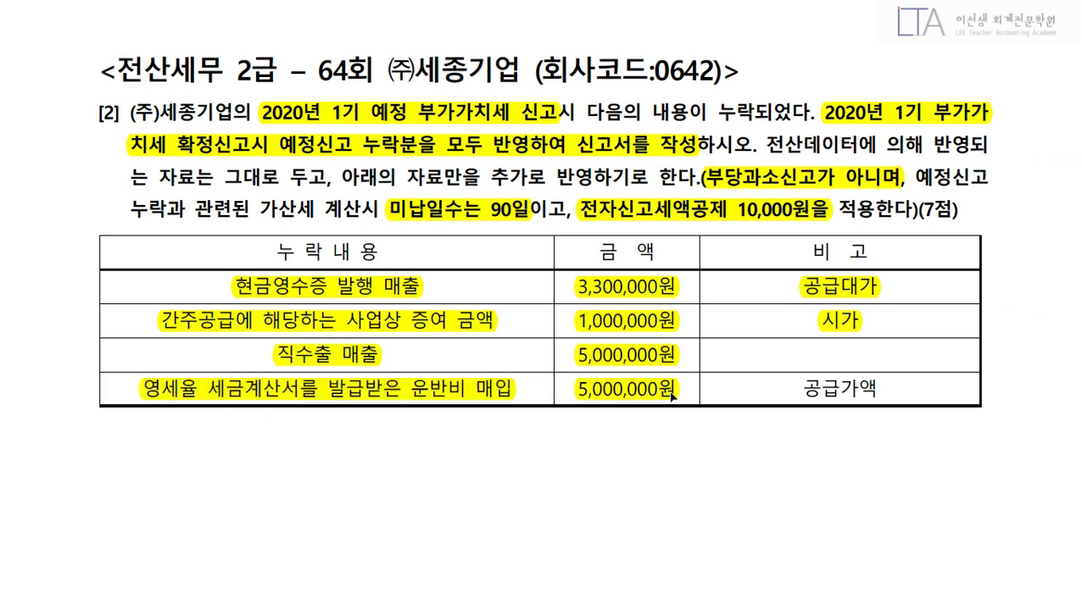
drag(798, 390, 886, 390)
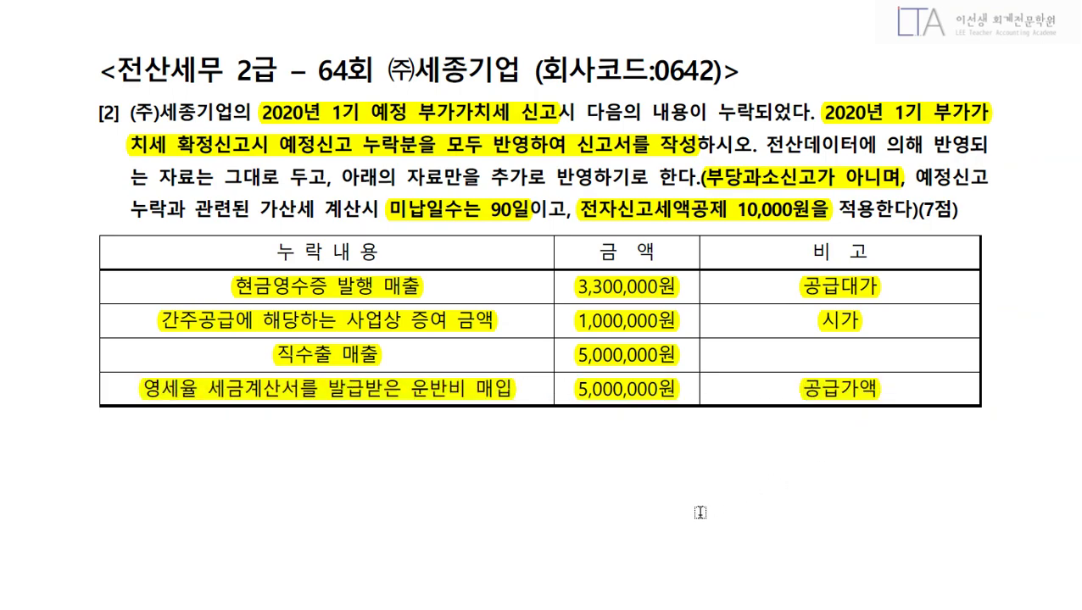
In the VAT return, enter 5,000,000 as the omitted tax-invoice purchases (세금계산서, line 38)
click(607, 609)
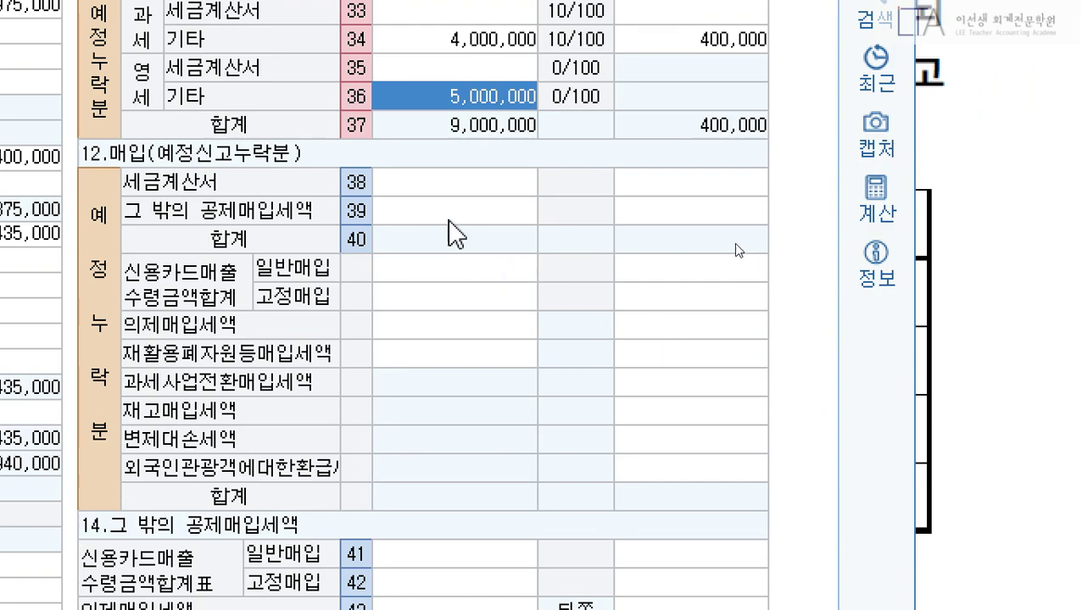
click(478, 337)
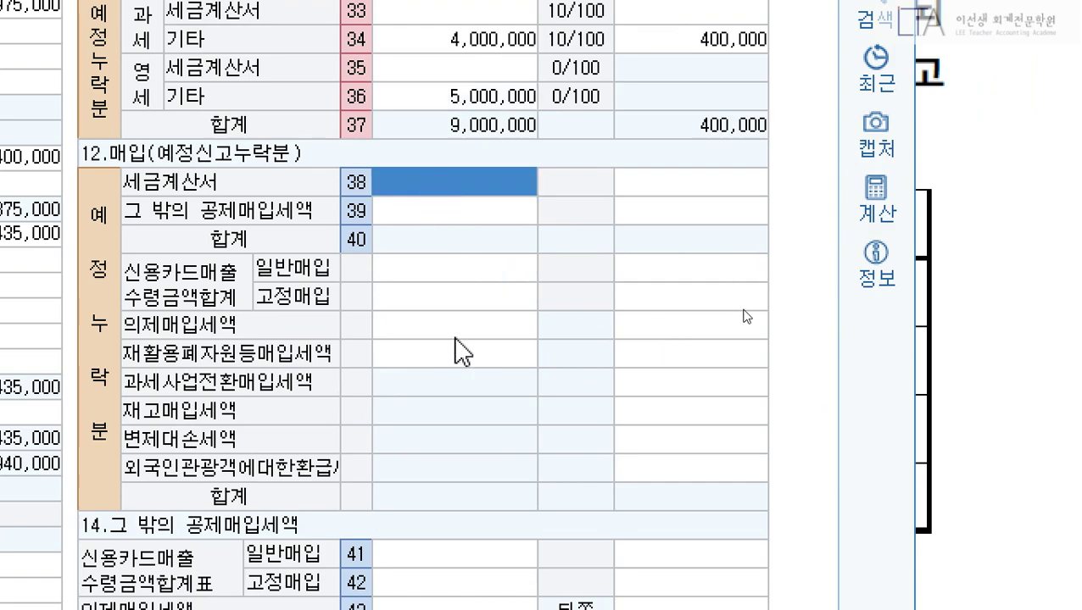
text(5000000)
key(Return)
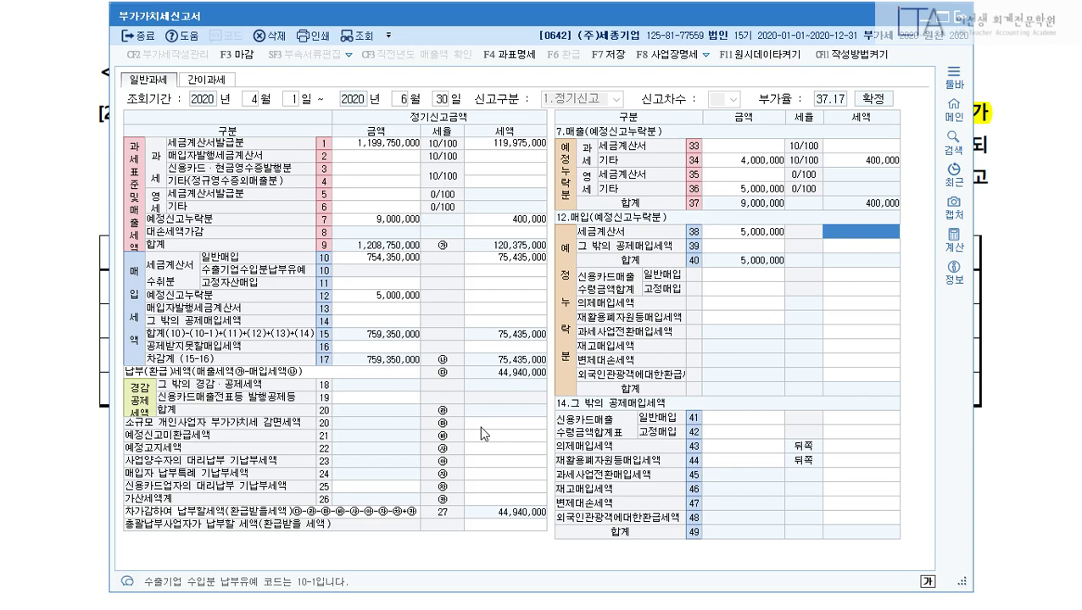
Open the other reductions and credits details (section 18) and set the electronic filing credit (전자신고세액공제, line 54) to 10,000
click(395, 397)
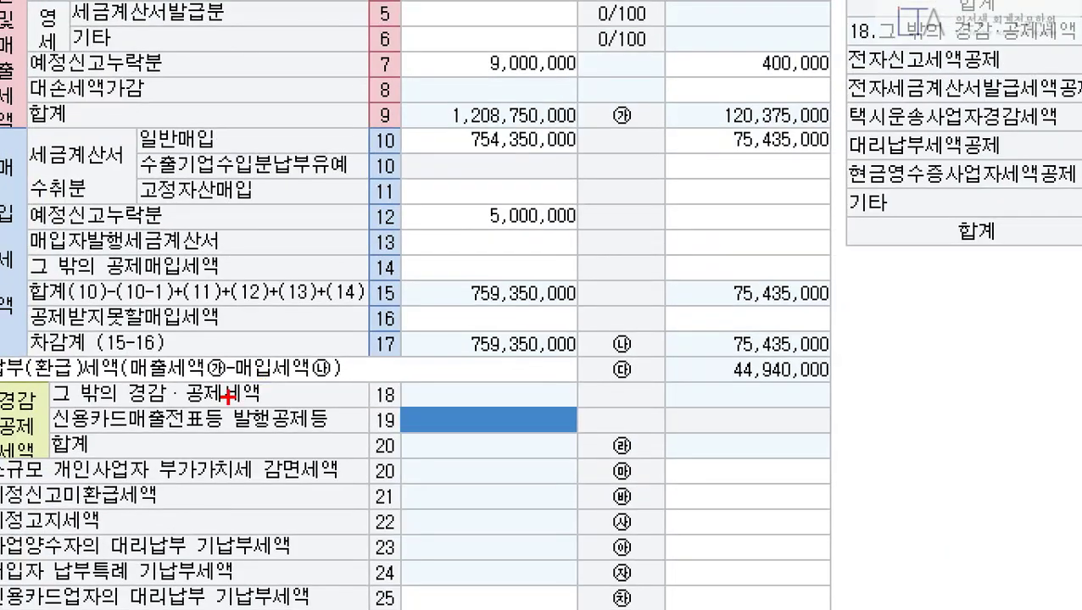
mouse_move(143, 380)
mouse_down()
mouse_move(205, 401)
mouse_move(460, 428)
mouse_up()
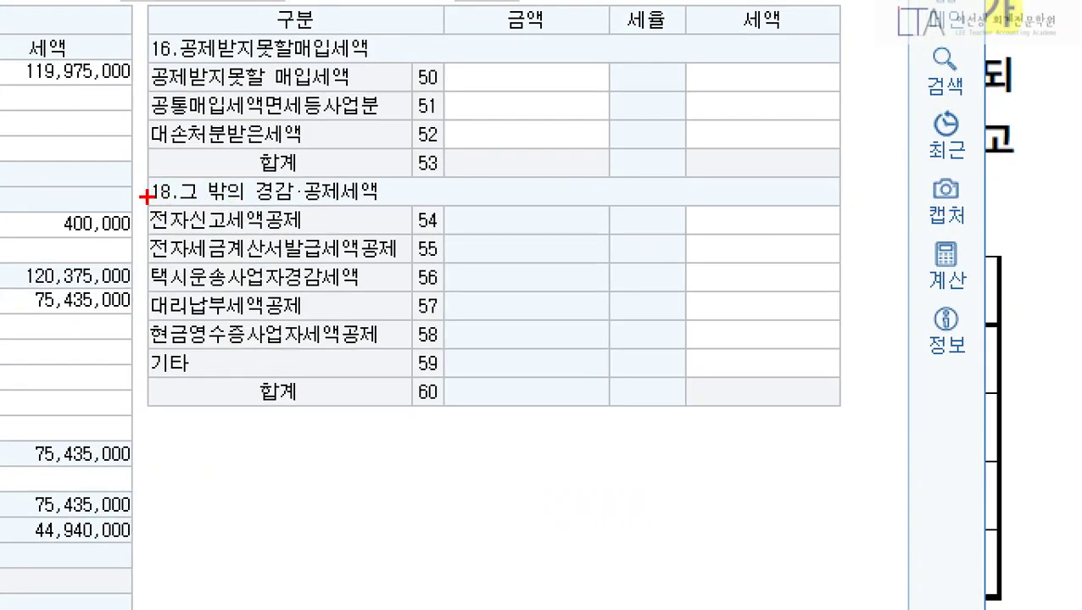
mouse_move(136, 197)
mouse_down()
mouse_move(435, 224)
mouse_move(877, 240)
mouse_up()
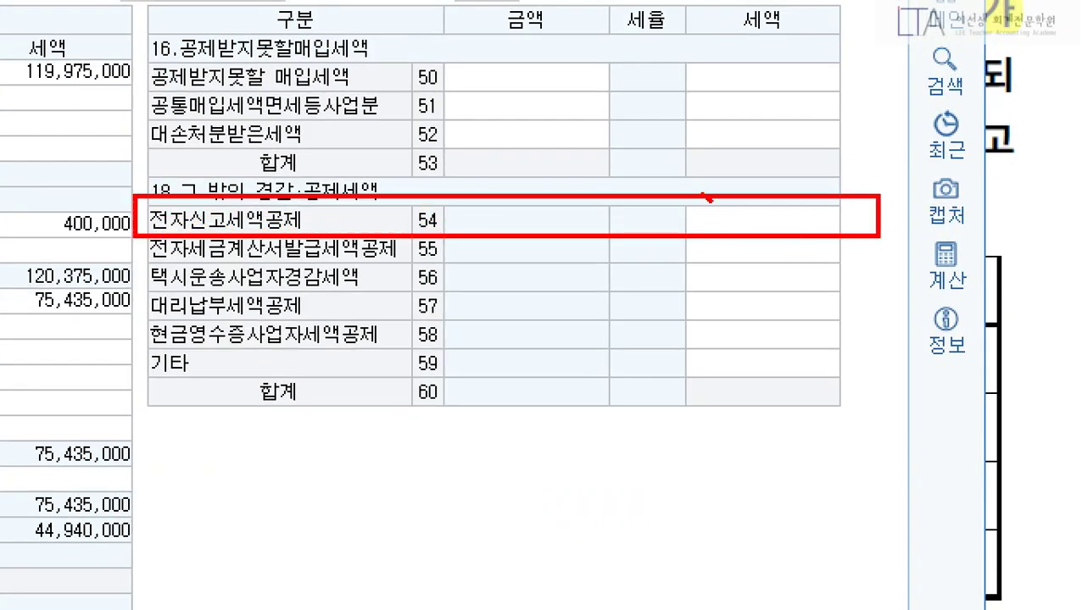
drag(703, 196, 790, 178)
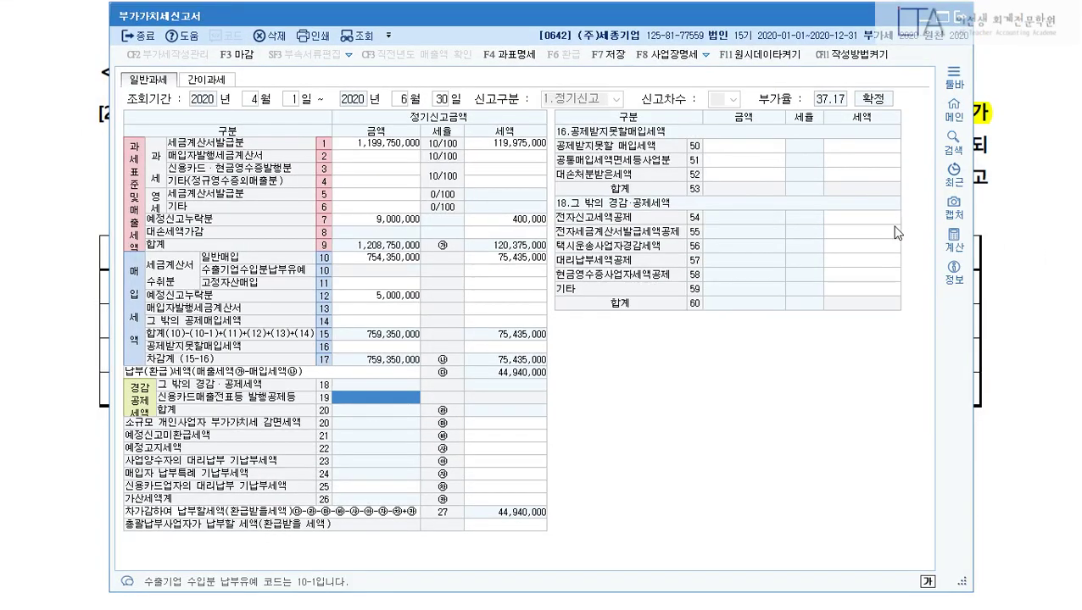
click(895, 222)
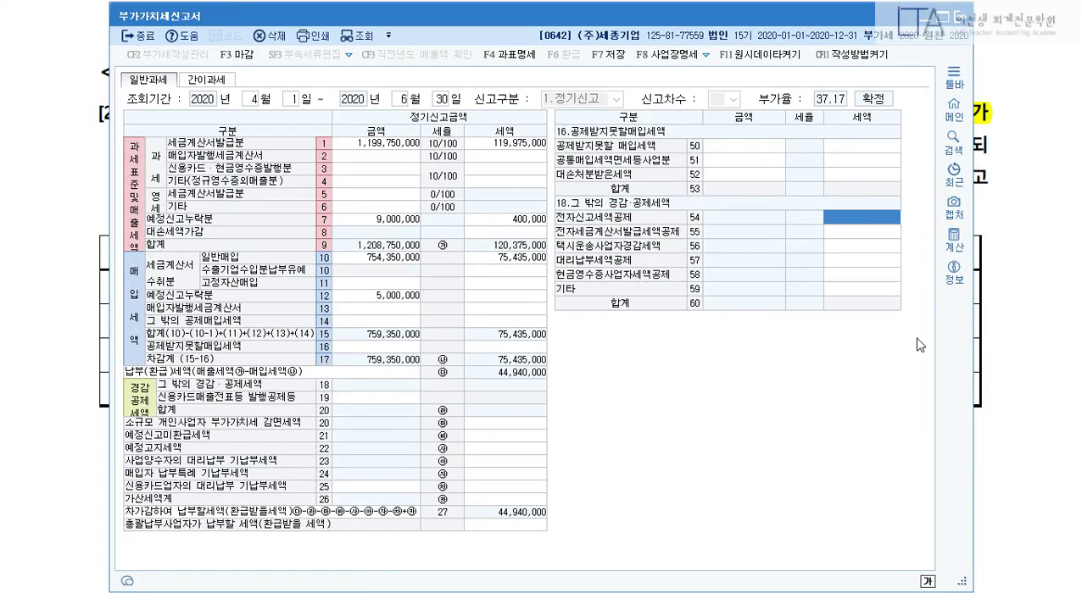
text(10000)
key(Return)
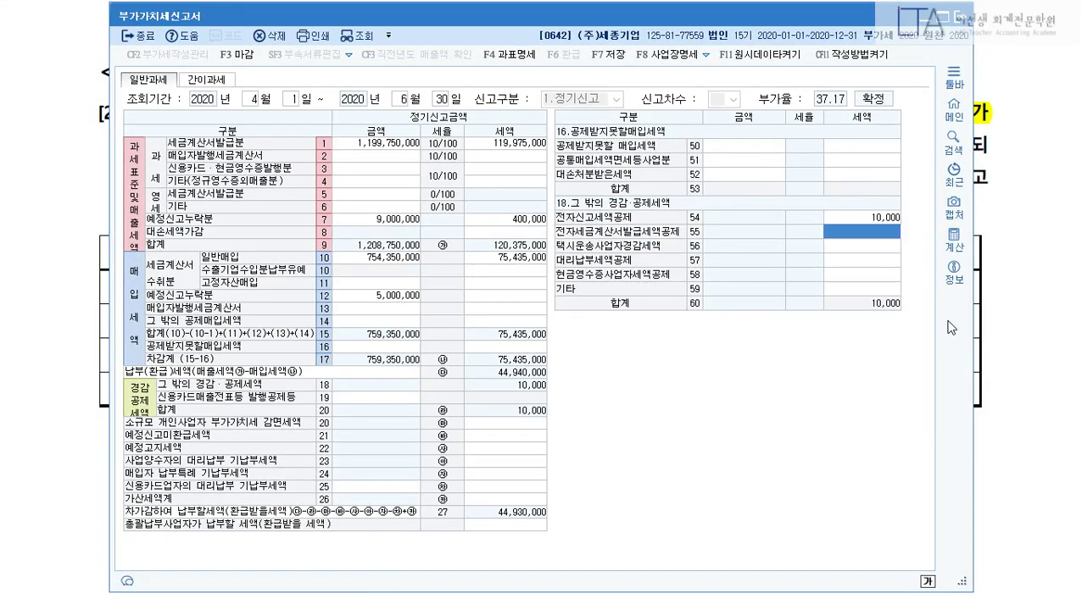
Open the penalty tax details, return to the problem sheet, and handwrite circled 세, 신, 납 and 영 over a blank Notepad page below the table
click(513, 502)
click(915, 25)
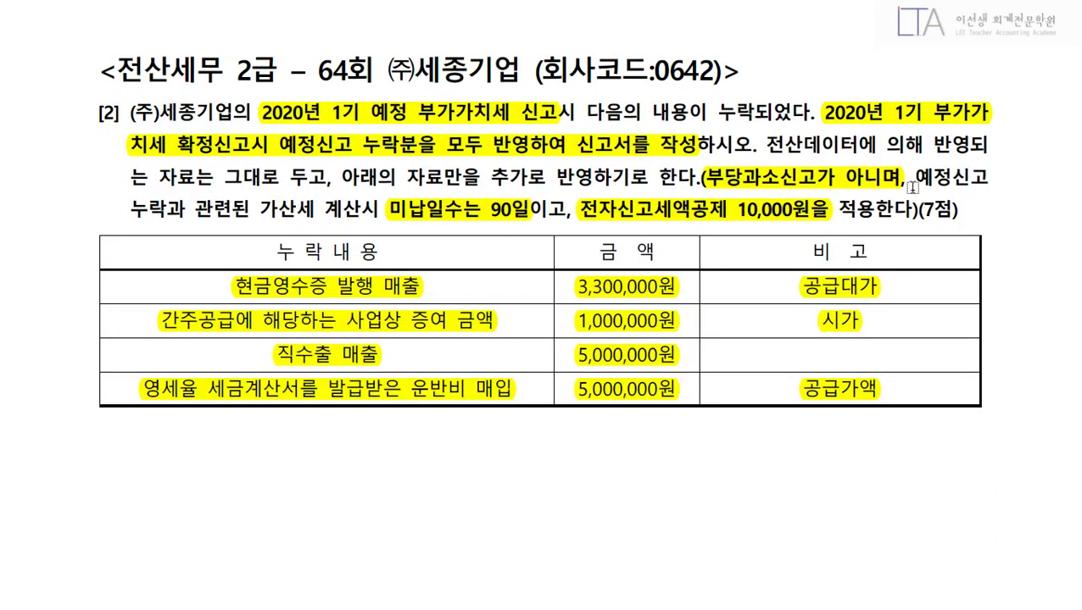
scroll(920, 471, down, 3)
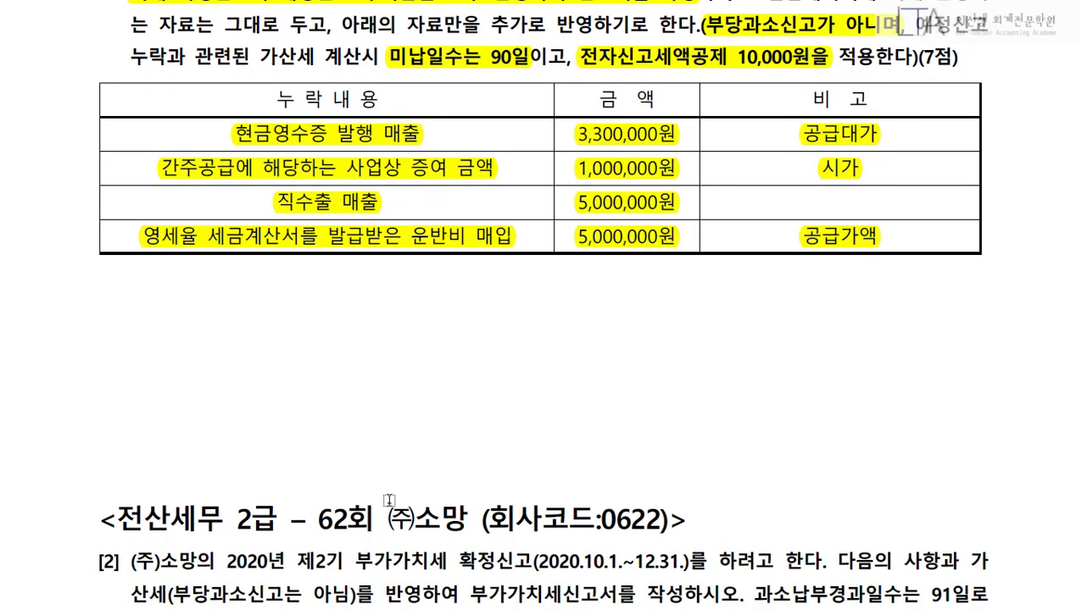
click(43, 607)
drag(273, 303, 274, 274)
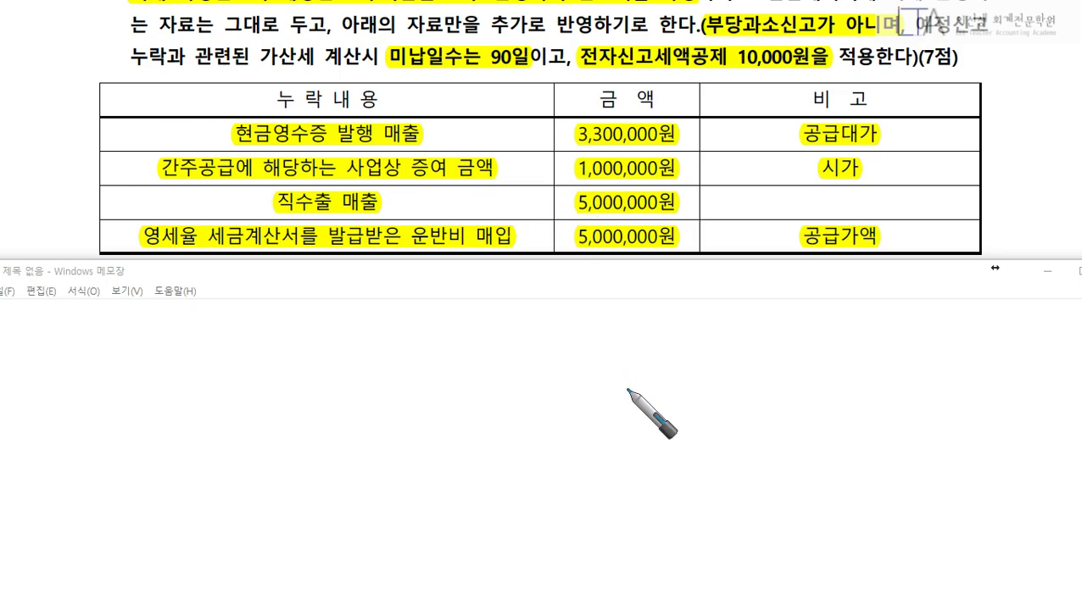
right_click(597, 385)
click(458, 354)
mouse_move(91, 299)
mouse_down()
mouse_move(129, 295)
mouse_move(132, 319)
mouse_move(110, 358)
mouse_move(133, 383)
mouse_move(103, 476)
mouse_move(124, 538)
mouse_move(116, 531)
mouse_move(125, 550)
mouse_move(158, 526)
mouse_up()
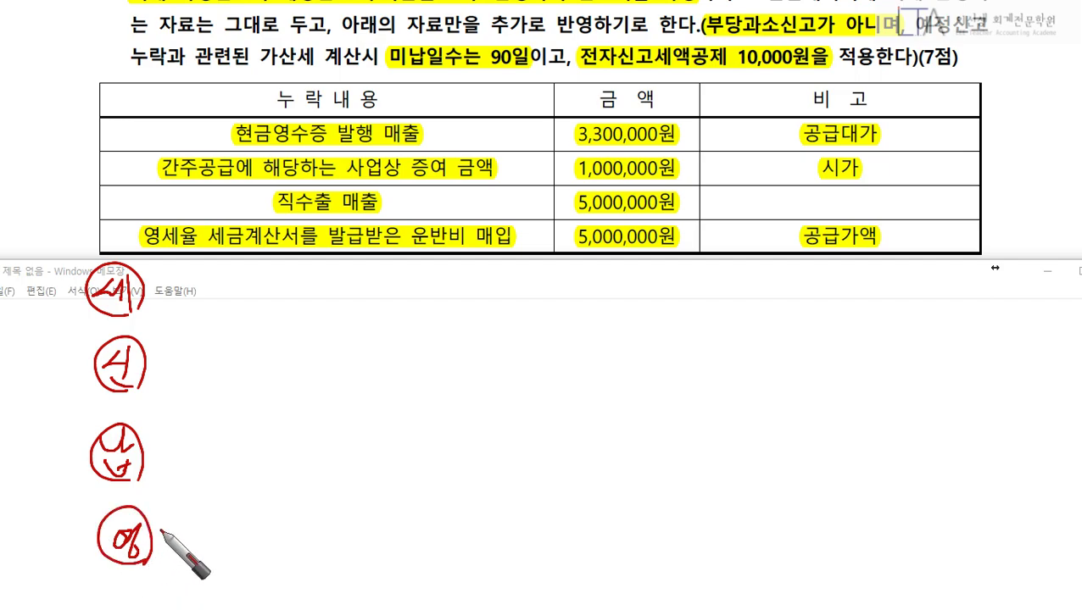
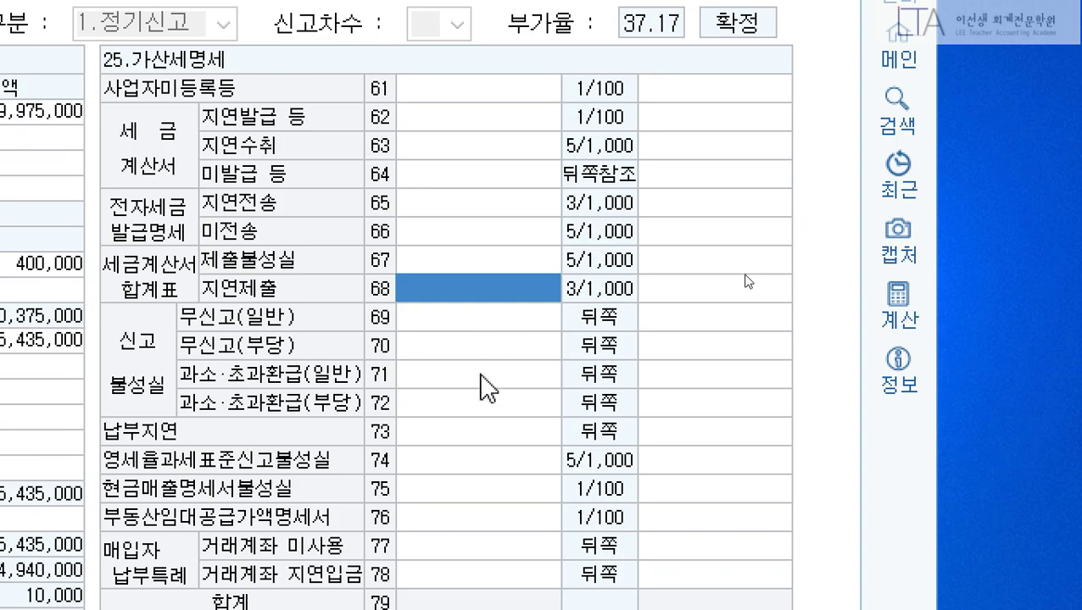
In the penalty details, enter 400,000 as the base and 10,000 as the penalty for general under-reporting (과소·초과환급(일반), line 71)
click(480, 374)
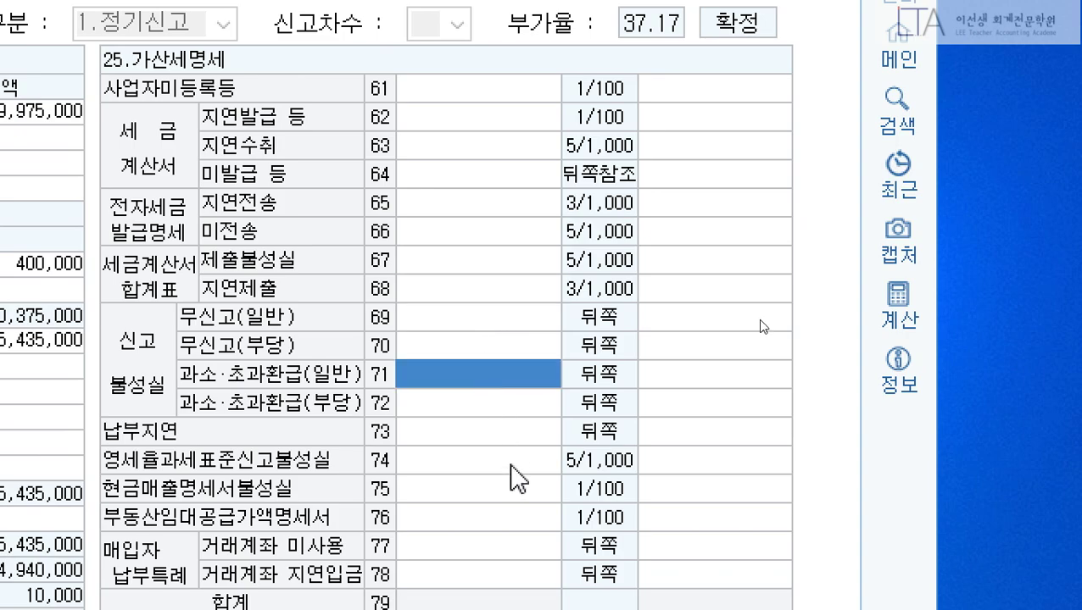
text(400000)
key(Return)
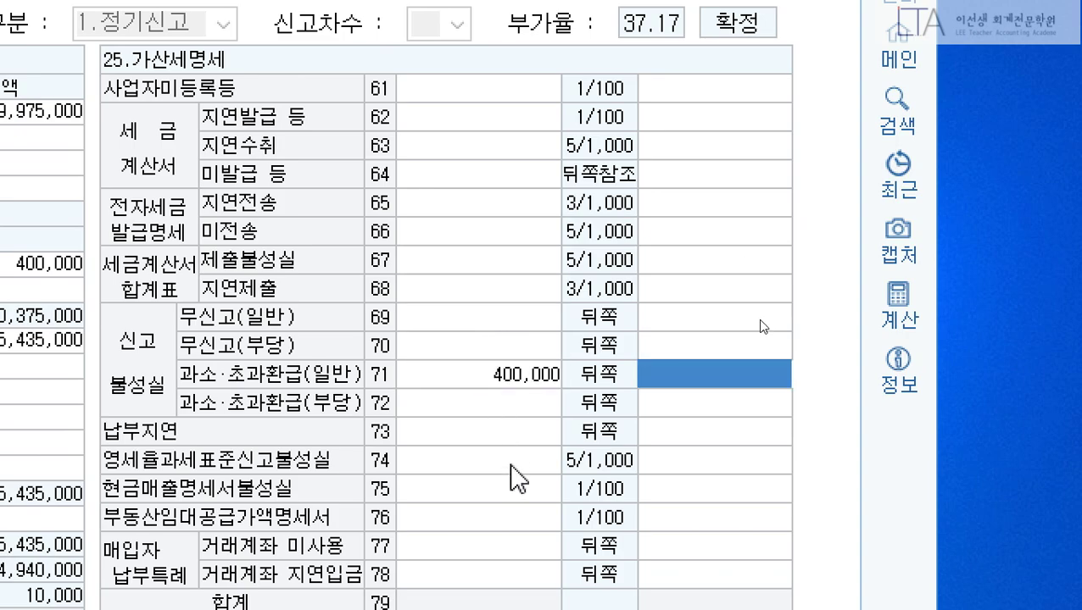
text(10000)
key(Return)
key(Down)
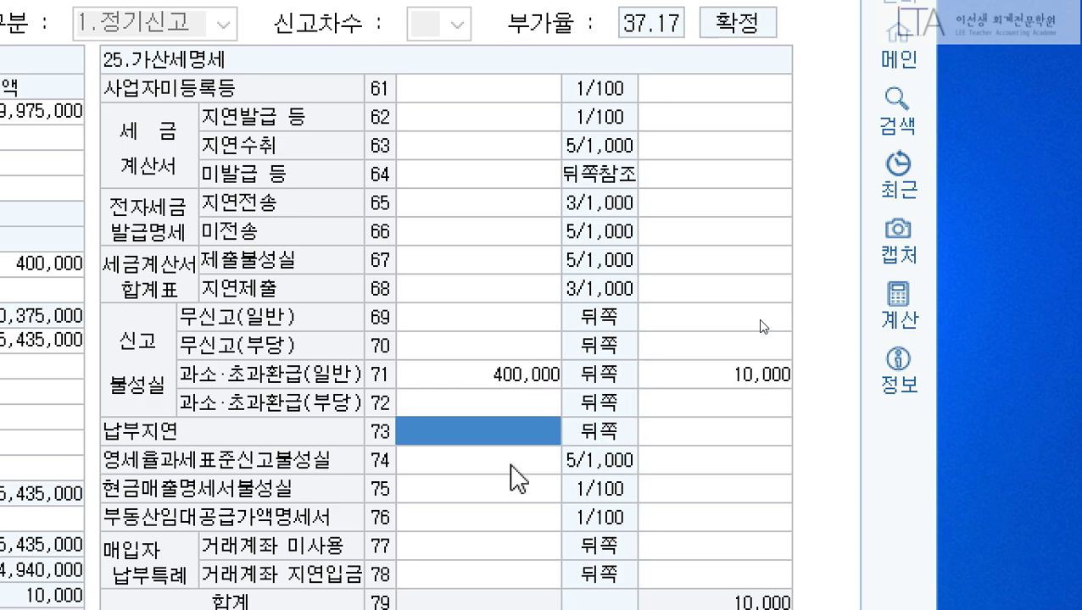
For late payment (납부지연, line 73), enter a base of 400,000 and a penalty of 9,000, leaving the delay-days calculation empty
text(4000000)
key(Return)
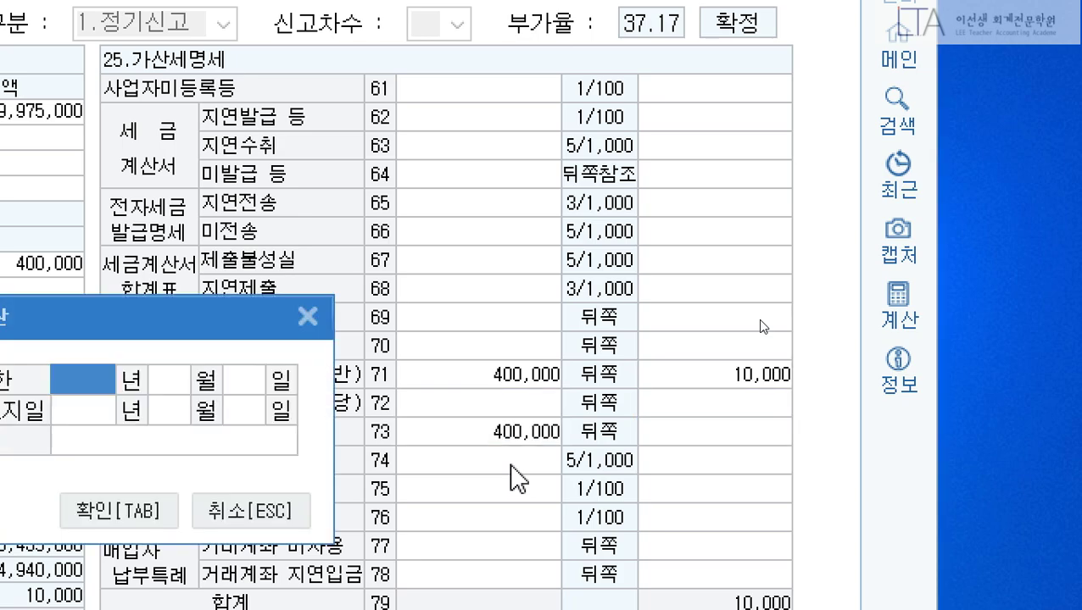
drag(253, 319, 662, 194)
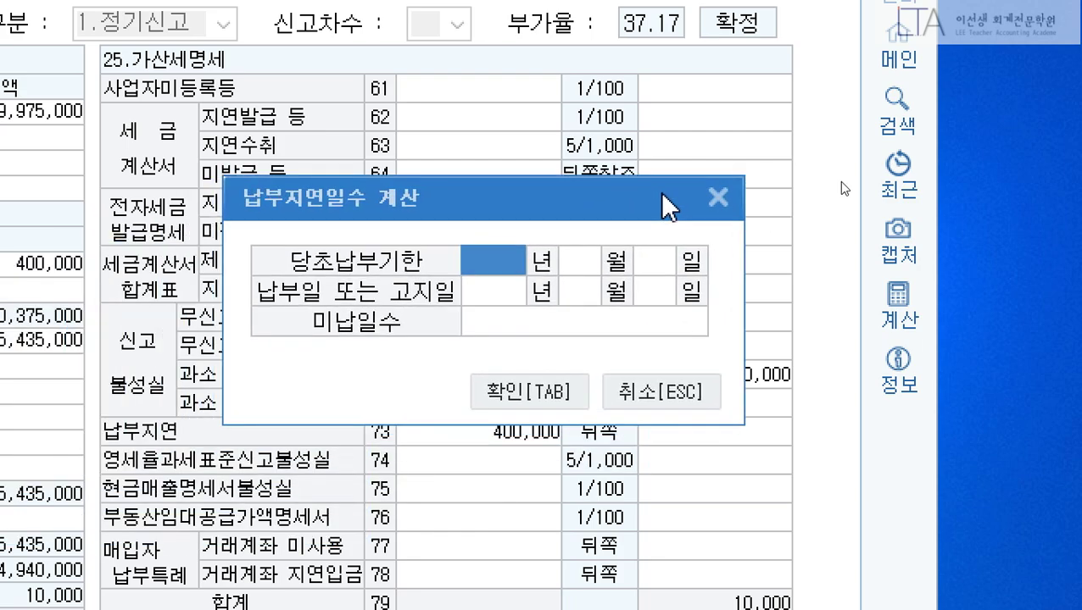
key(Tab)
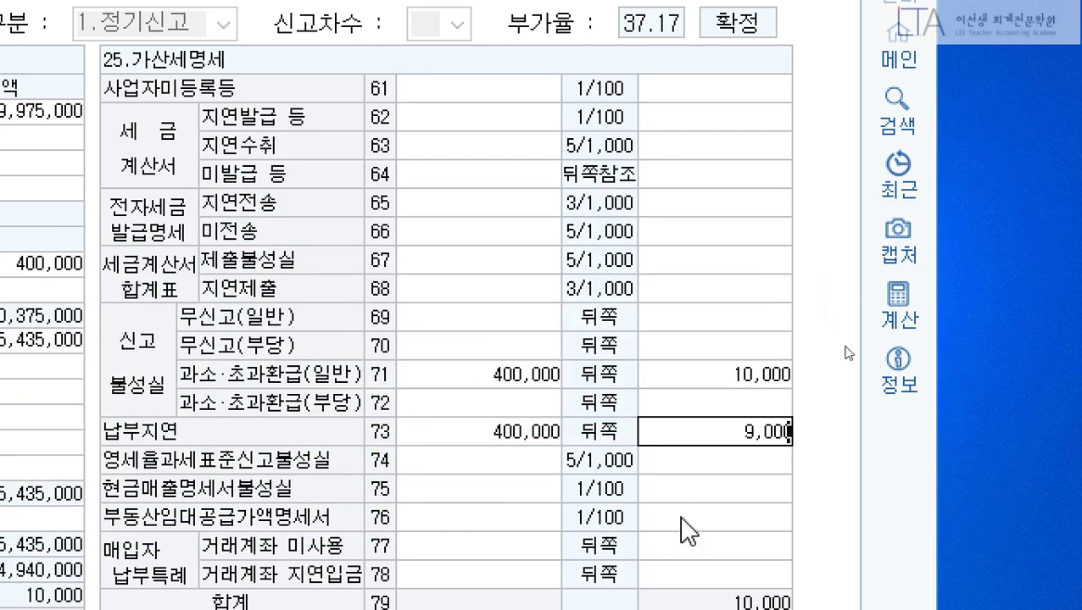
key(Return)
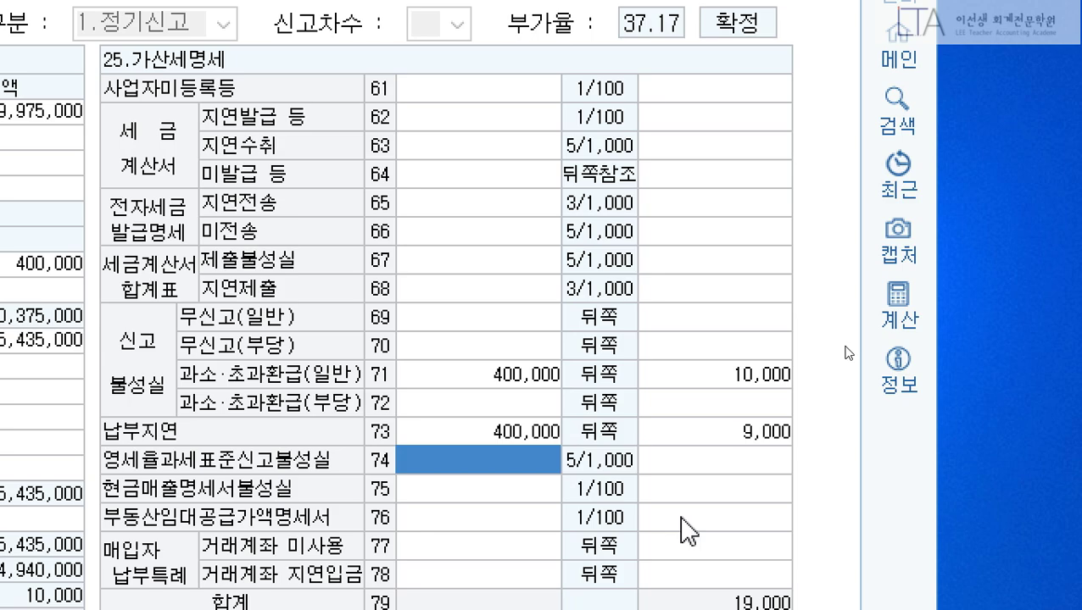
For the zero-rate tax base reporting penalty (영세율과세표준신고불성실, line 74), enter a base of 5,000,000 and a penalty of 6,250
text(5000000)
key(Return)
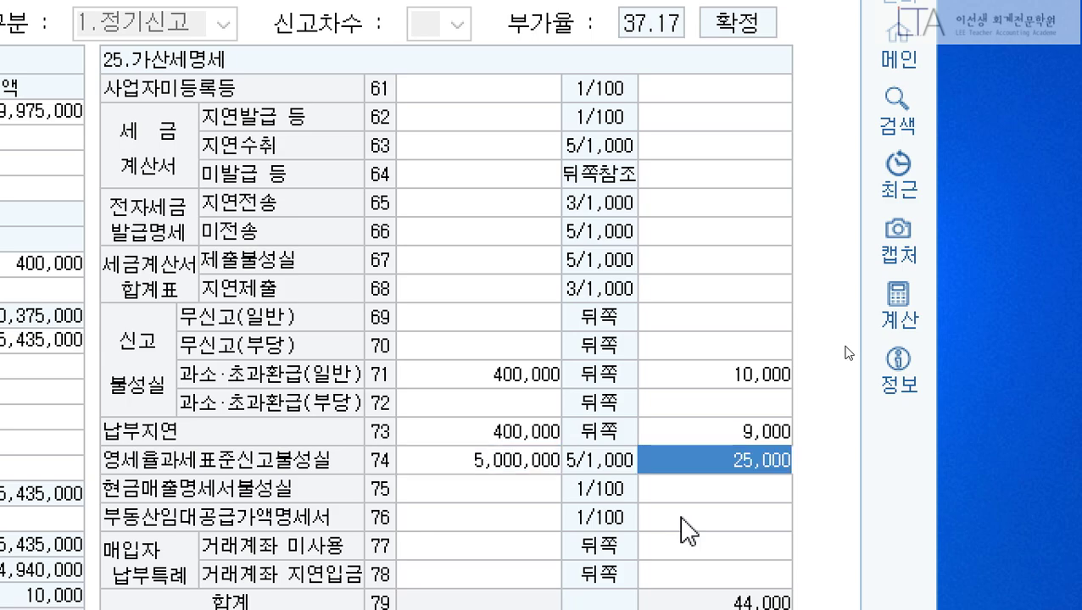
text(6250)
key(Return)
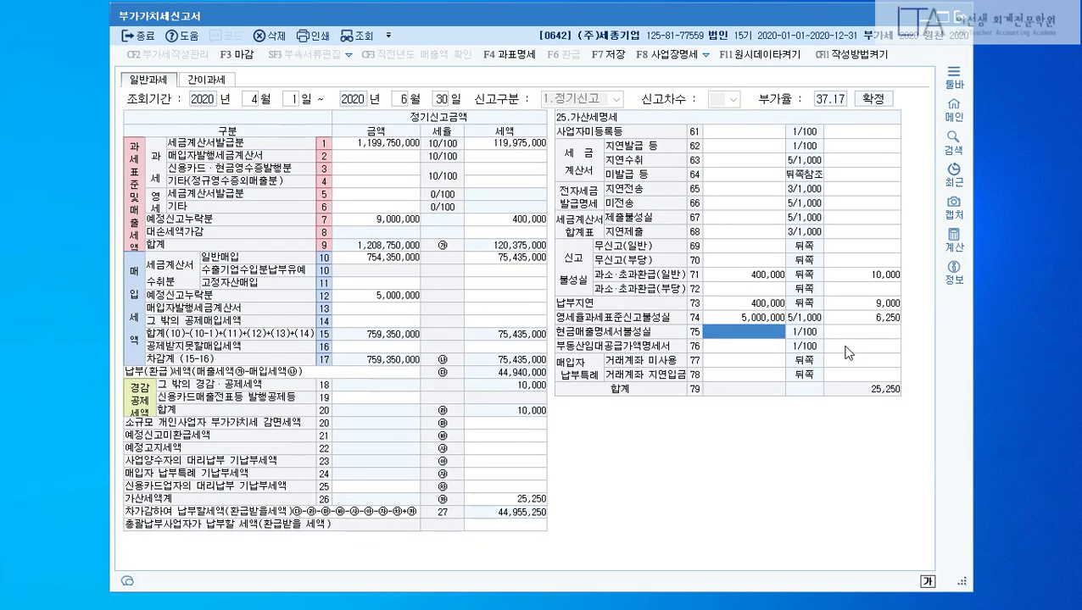
Close the 세종기업 VAT return and save its data
key(Escape)
key(Escape)
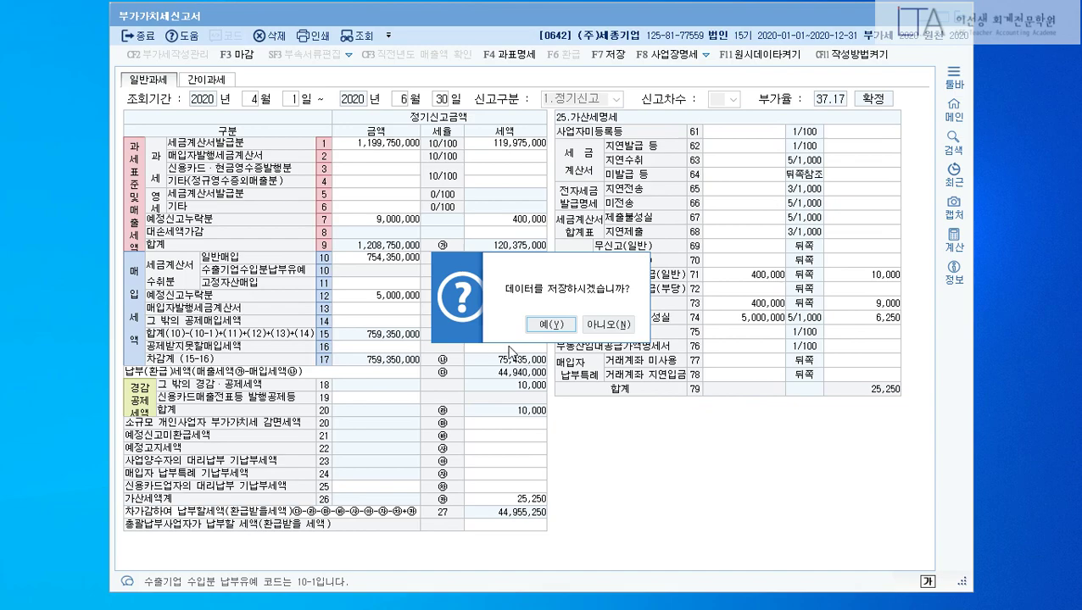
click(547, 327)
key(Escape)
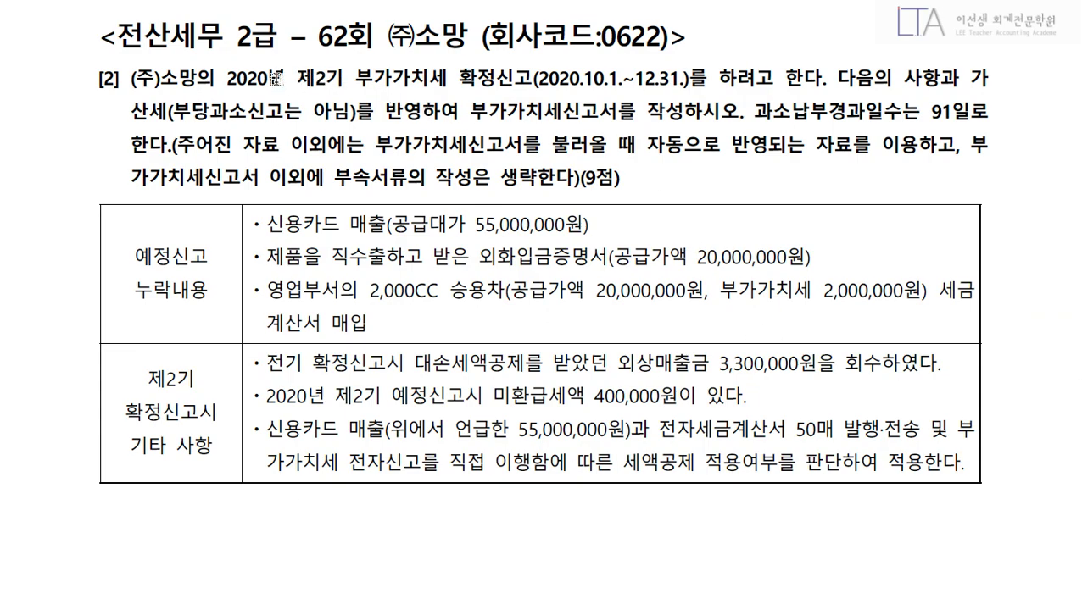
In the 소망 problem, highlight the 2020년 제2기 확정신고 period, the 가산세(부당과소신고는 아님) condition and the 과소납부경과일수 91일
drag(227, 78, 681, 78)
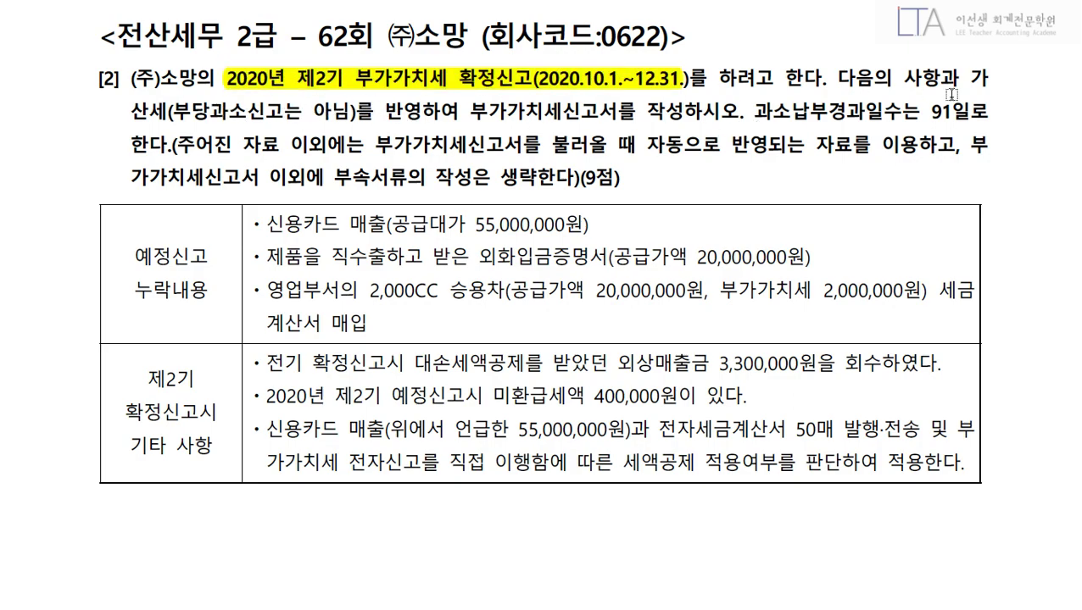
drag(968, 78, 354, 113)
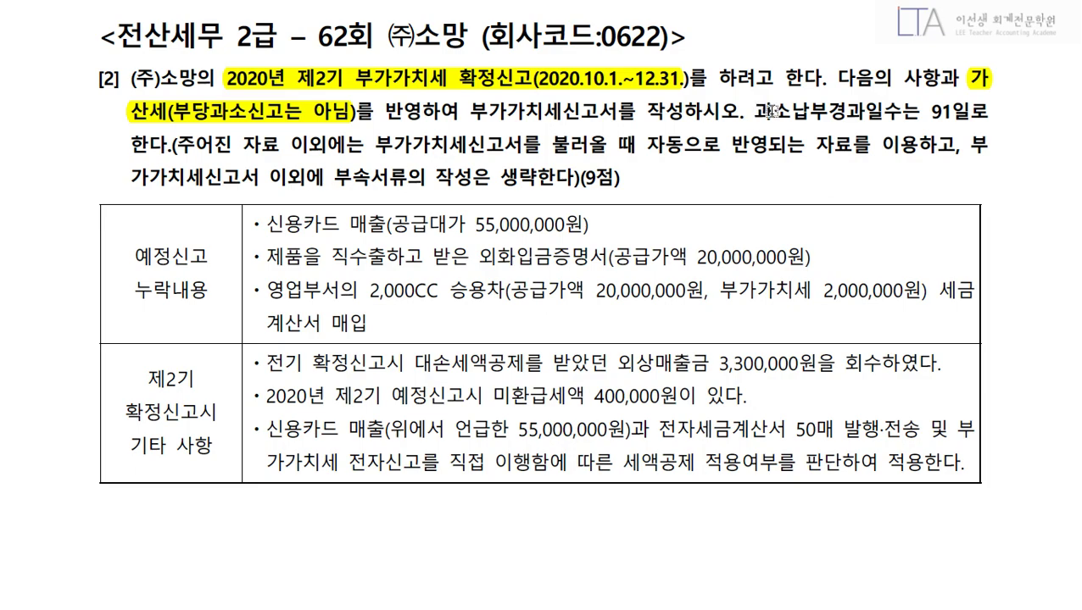
drag(757, 111, 975, 111)
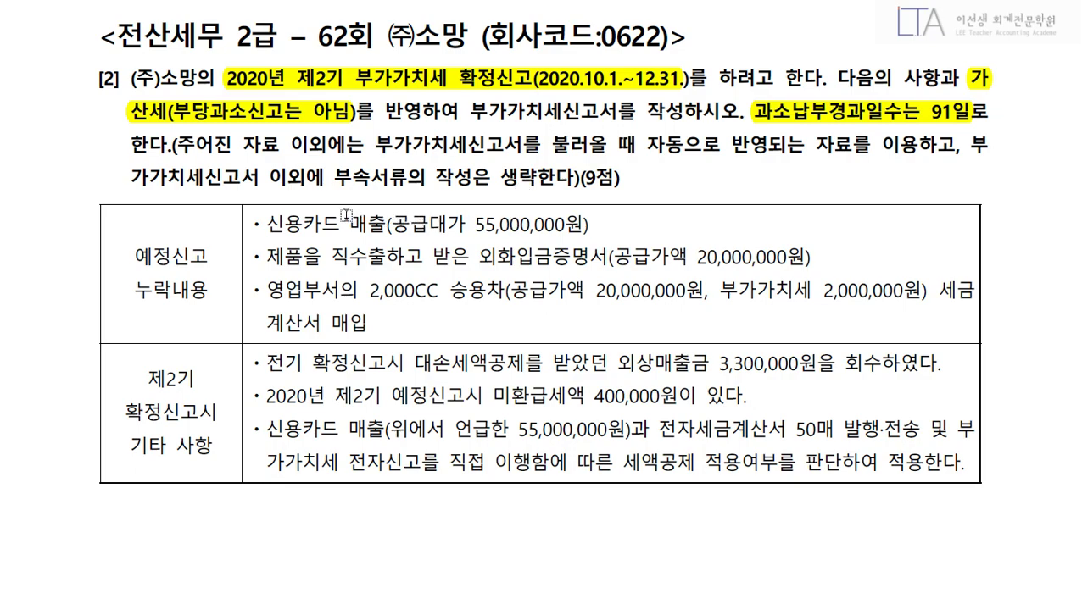
Highlight the 예정신고 누락내용 heading and the 신용카드 매출 (공급대가 55,000,000원) item, and switch to the 소망 VAT return
drag(134, 256, 212, 256)
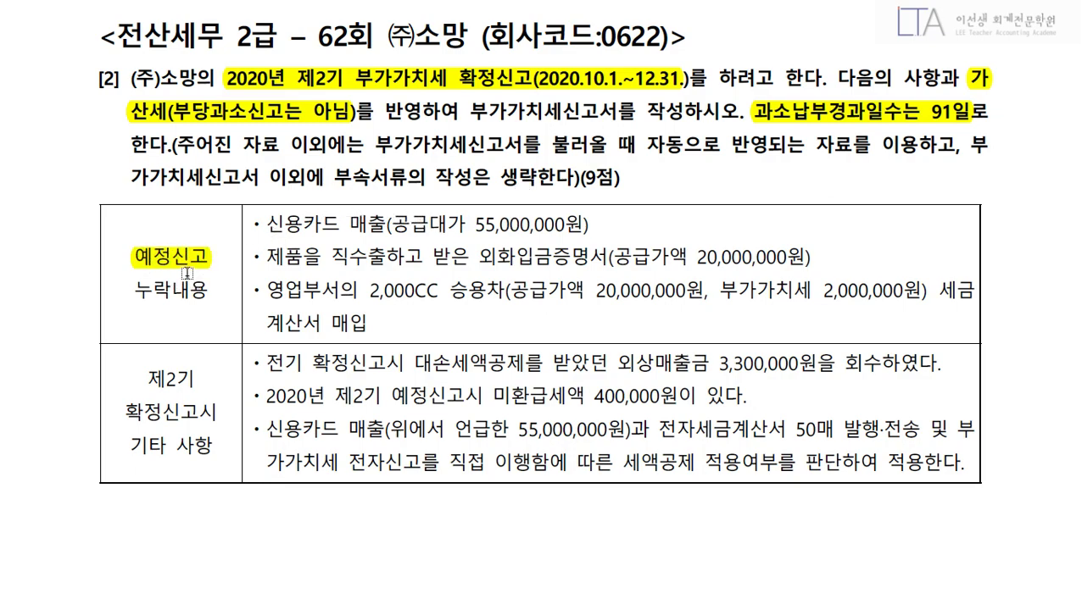
drag(136, 290, 212, 290)
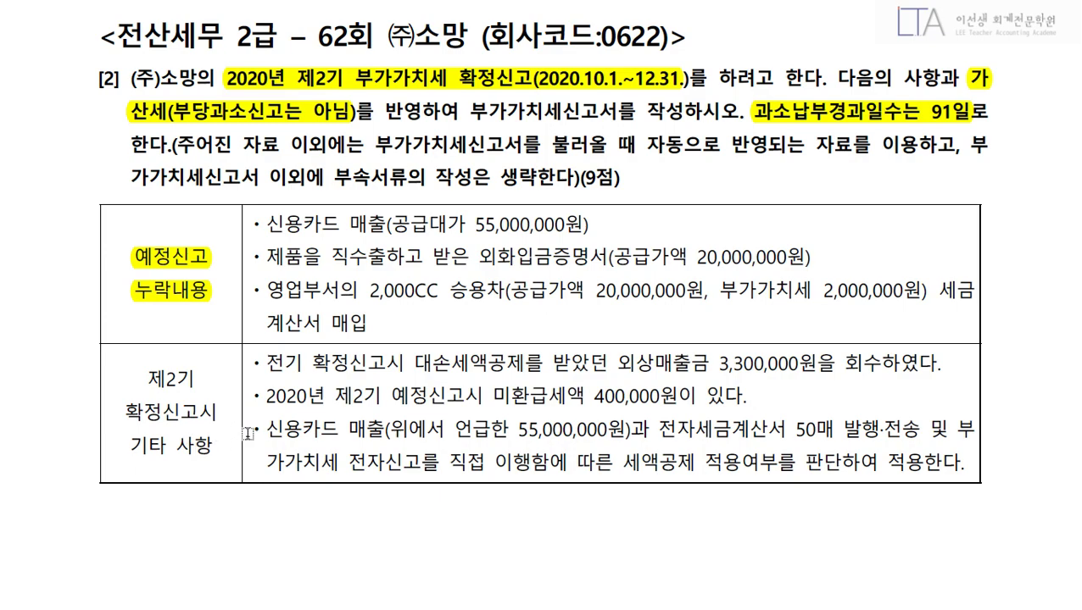
drag(248, 225, 514, 224)
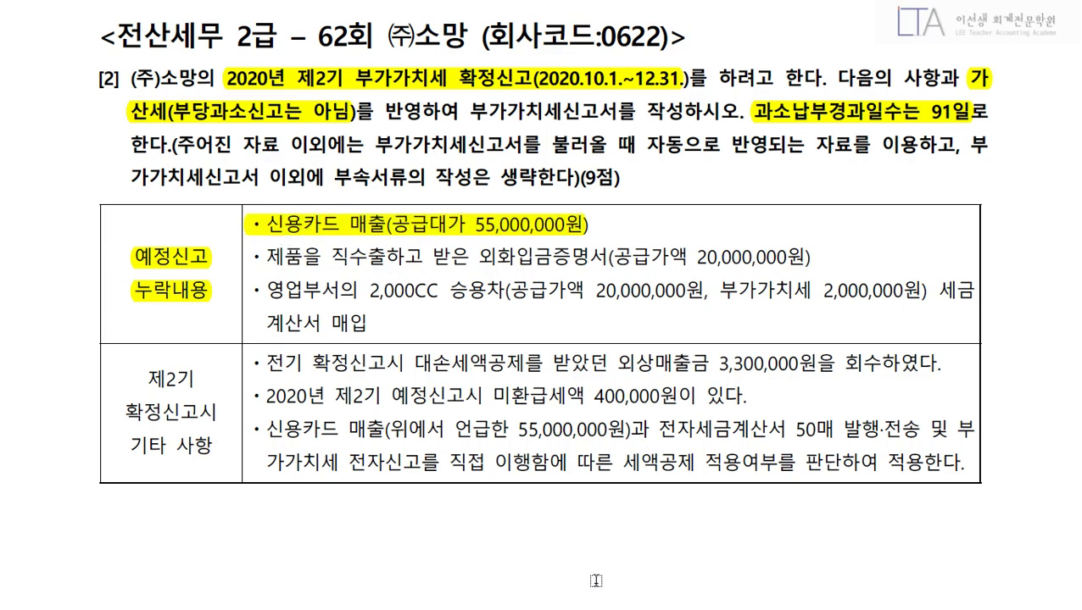
key(alt+Tab)
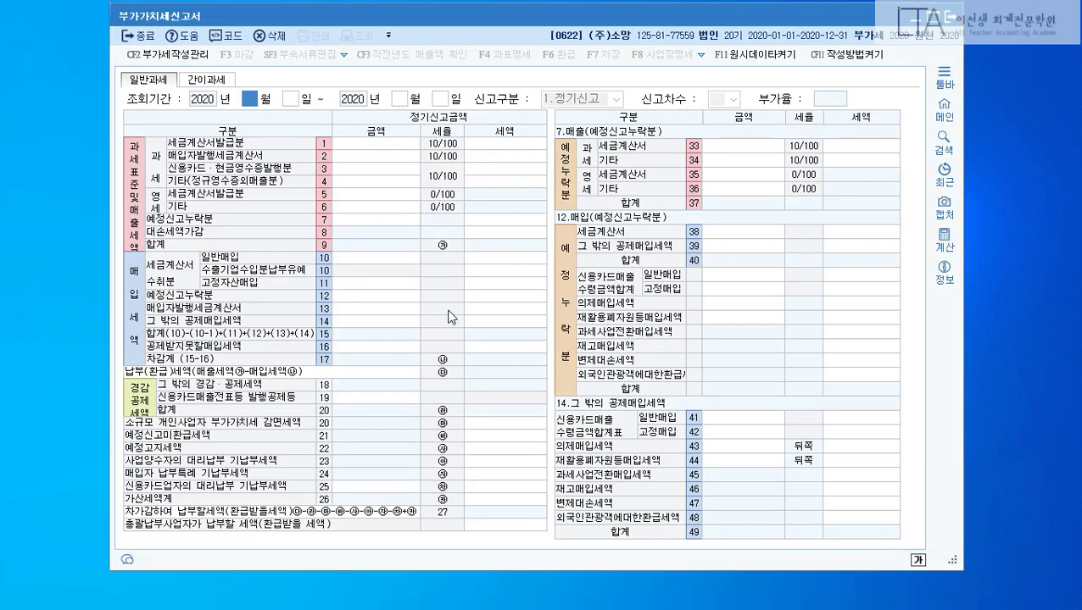
Load the 소망 VAT return for the period October to December 2020
text(10)
key(Return)
text(12)
key(Return)
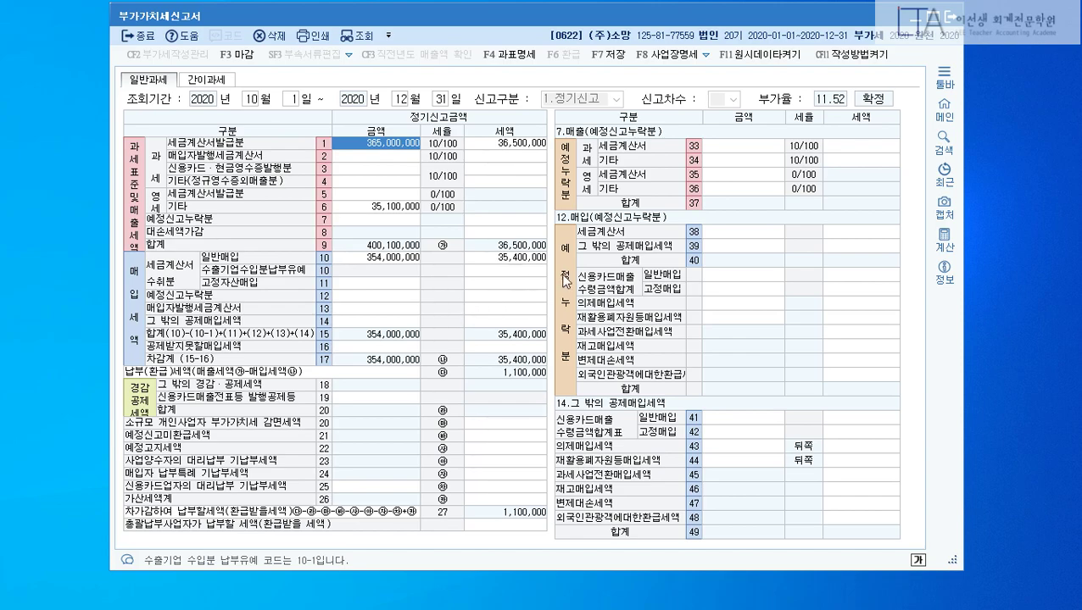
Enter 50,000,000 for the omitted credit card sales in the taxable 기타 line (34) of the 예정신고누락분 sales section
click(765, 165)
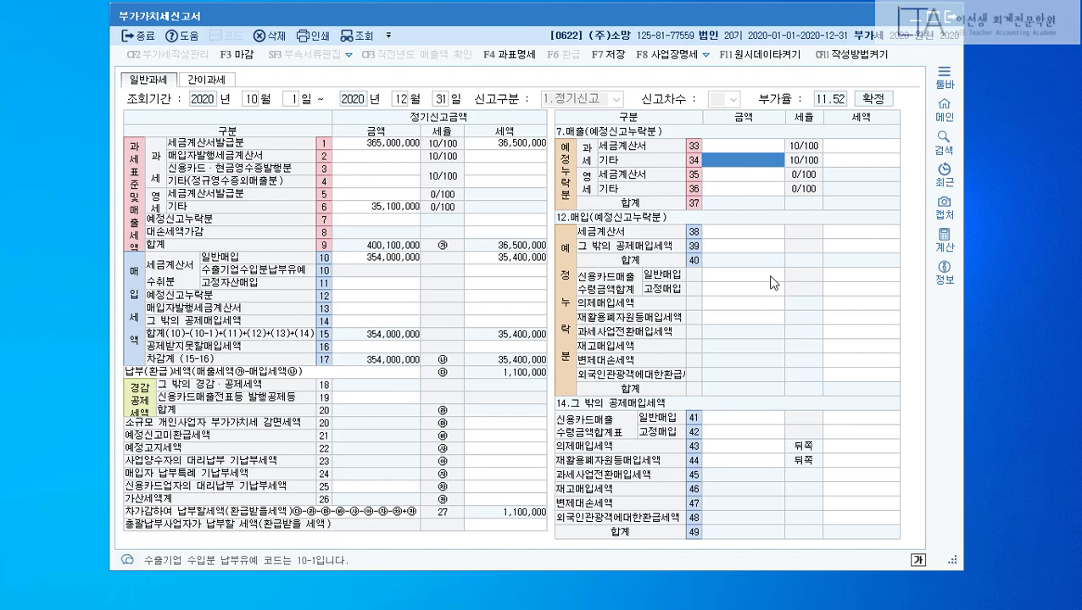
text(50000000)
key(Return)
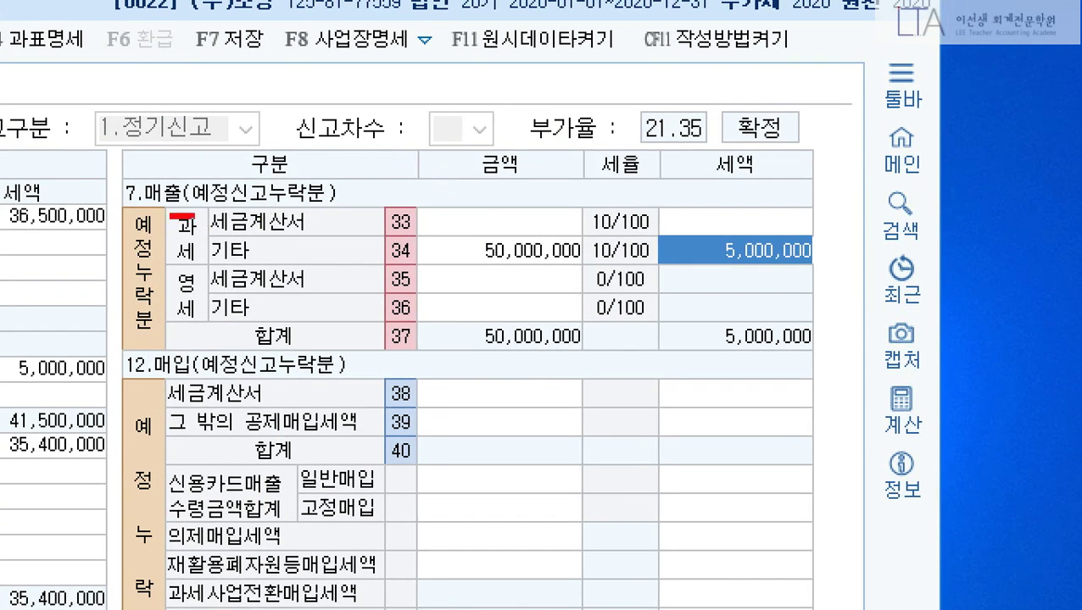
drag(280, 164, 957, 210)
drag(985, 269, 979, 269)
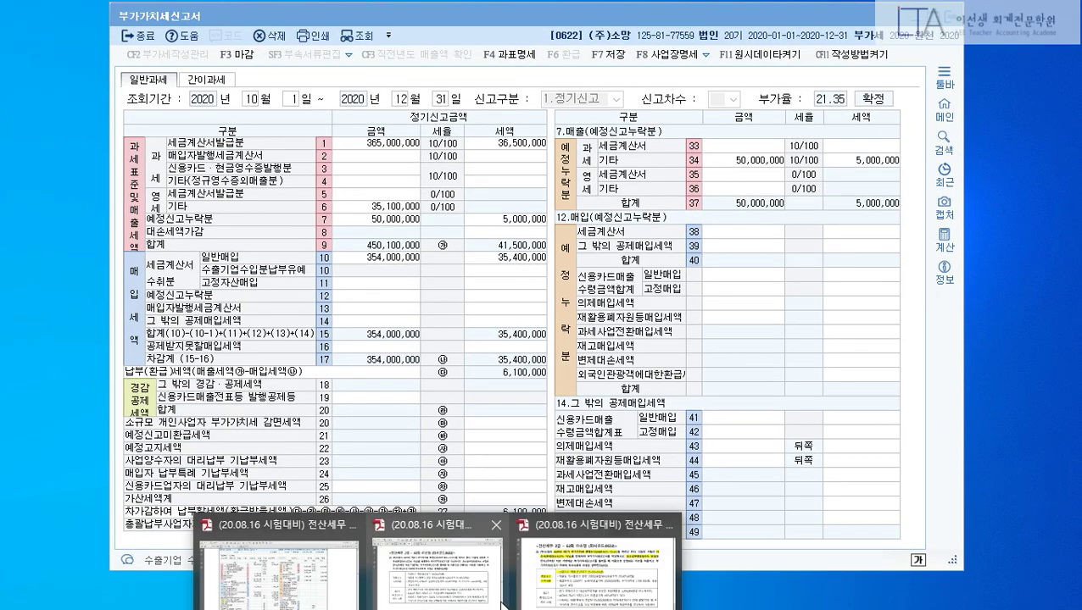
Highlight the direct export item in the 소망 problem and enter 20,000,000 in the omitted zero-rated 기타 line (36)
click(424, 564)
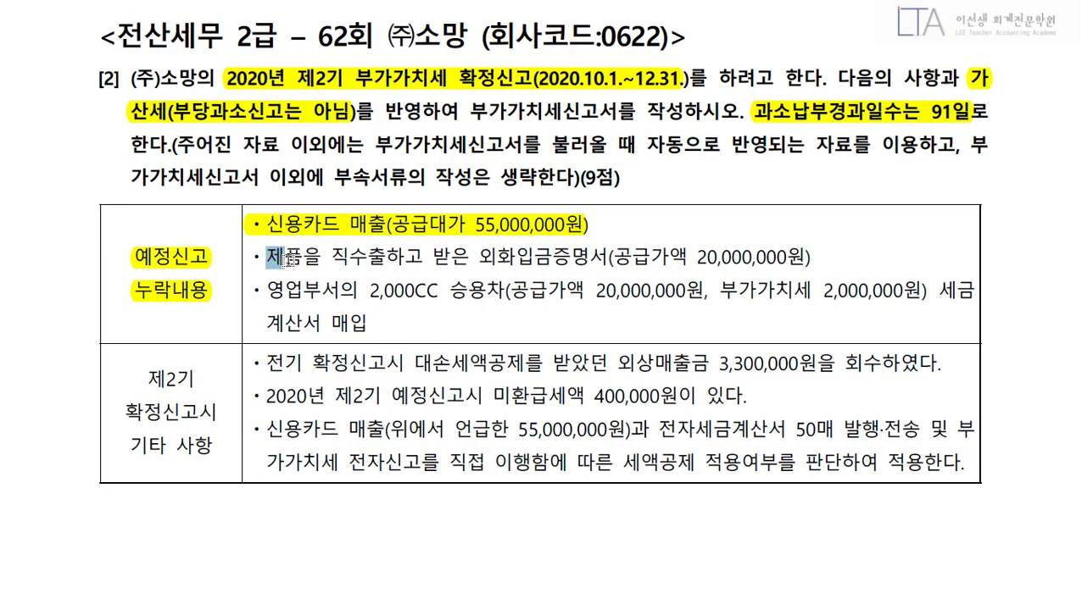
drag(247, 257, 853, 267)
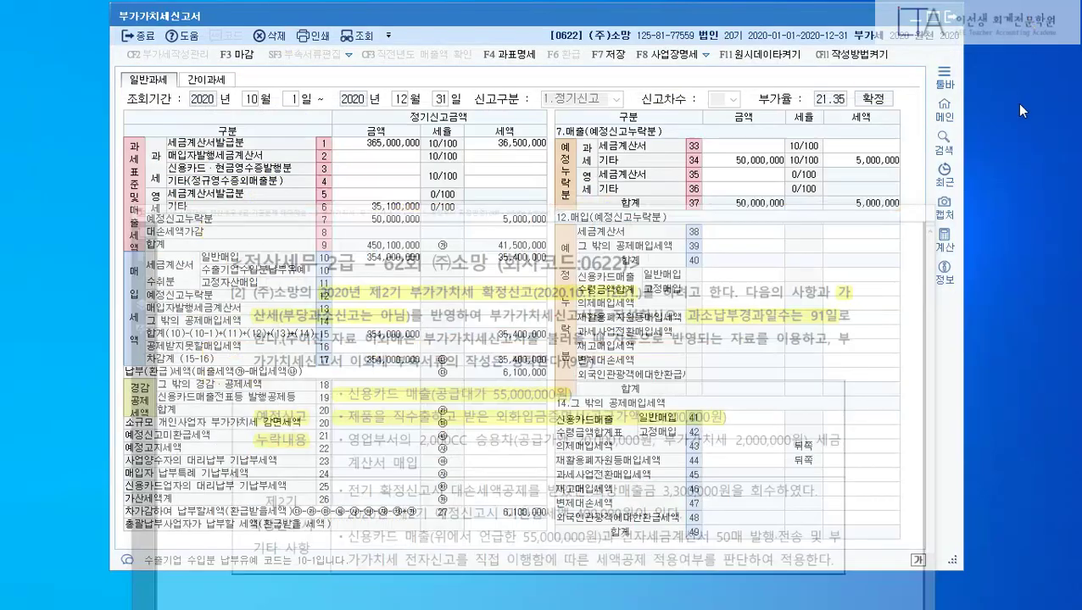
click(748, 190)
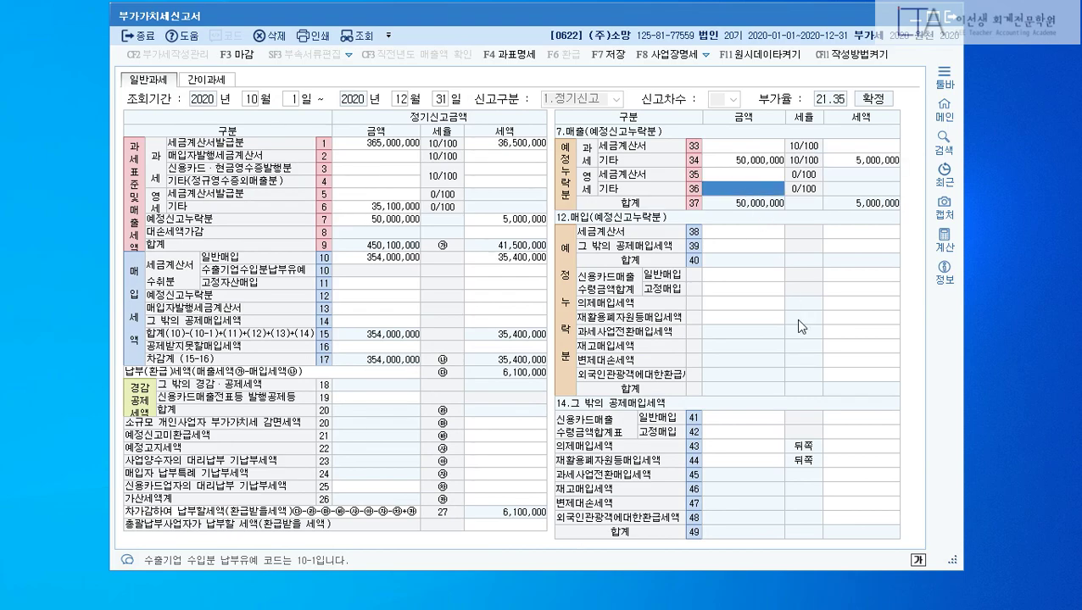
text(20000000)
key(Return)
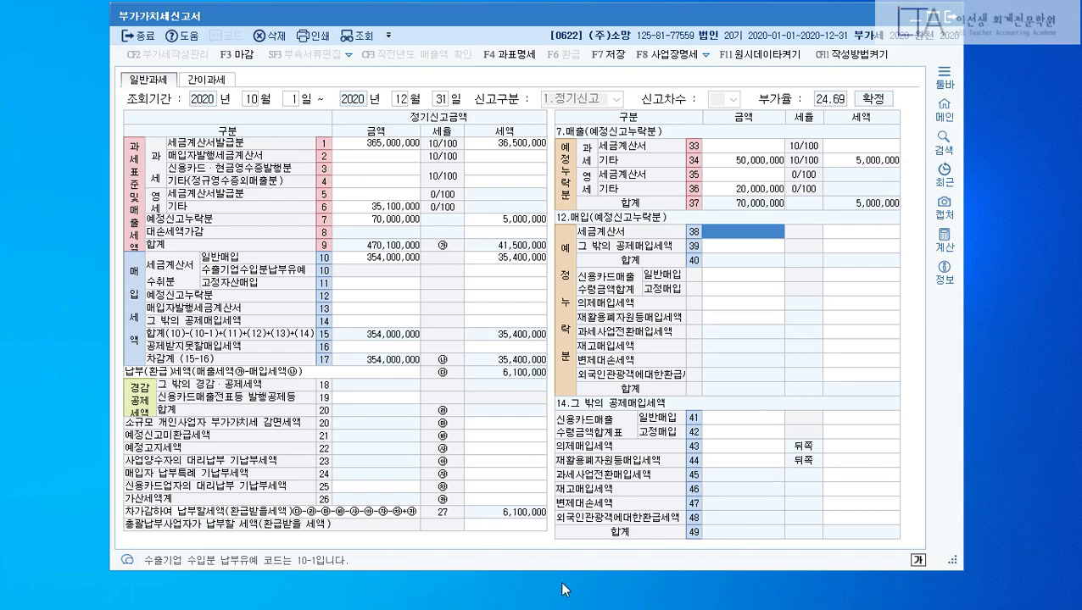
Highlight the 2,000CC 승용차 item and enter 20,000,000 with 2,000,000 tax in the omitted purchases' 세금계산서 line (38)
click(616, 585)
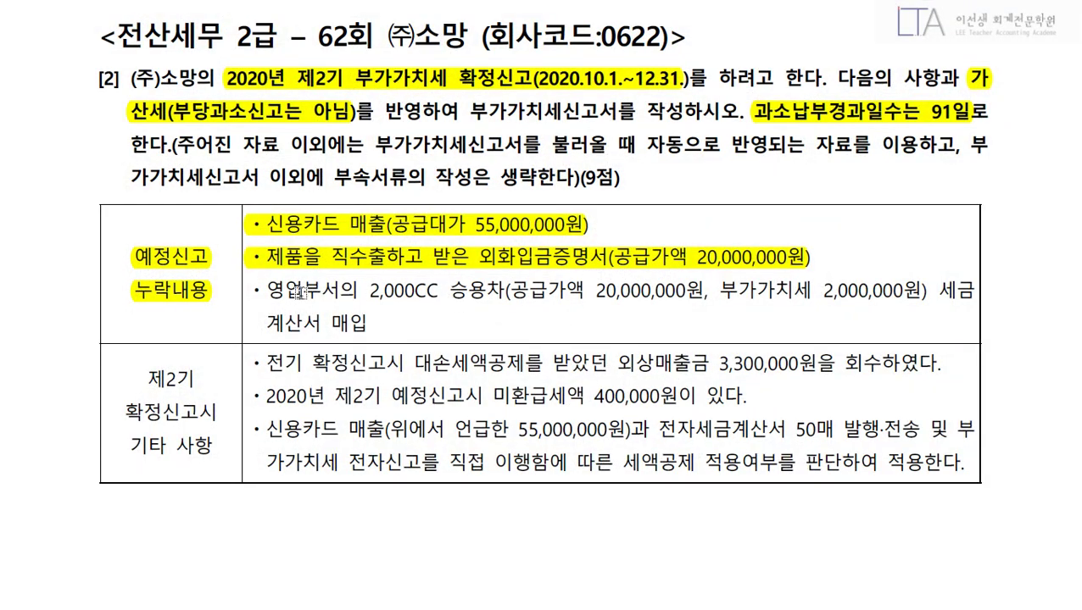
drag(250, 291, 398, 320)
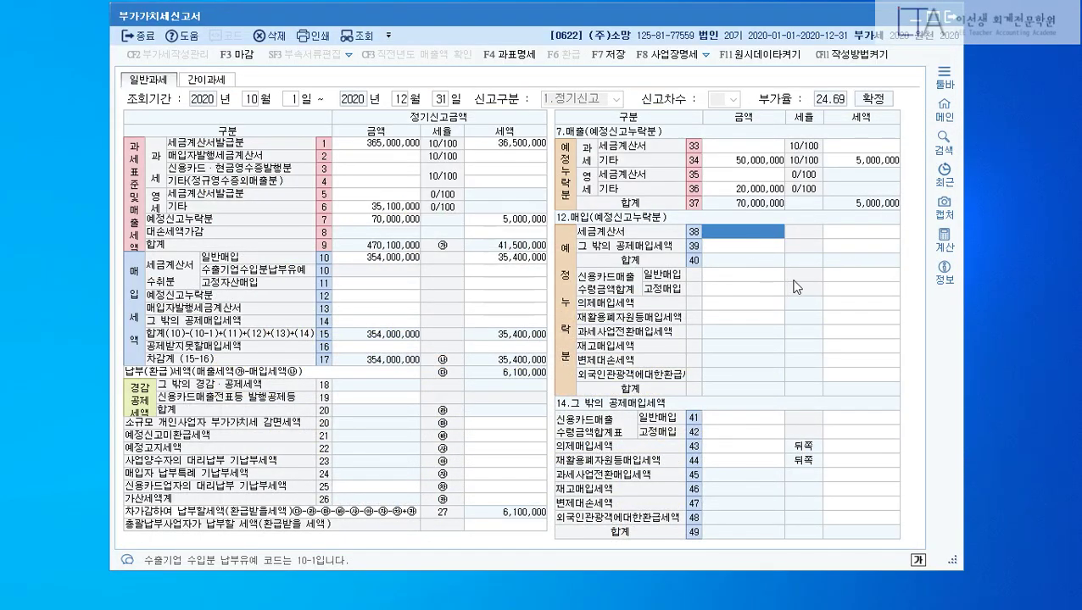
text(20000000)
key(Return)
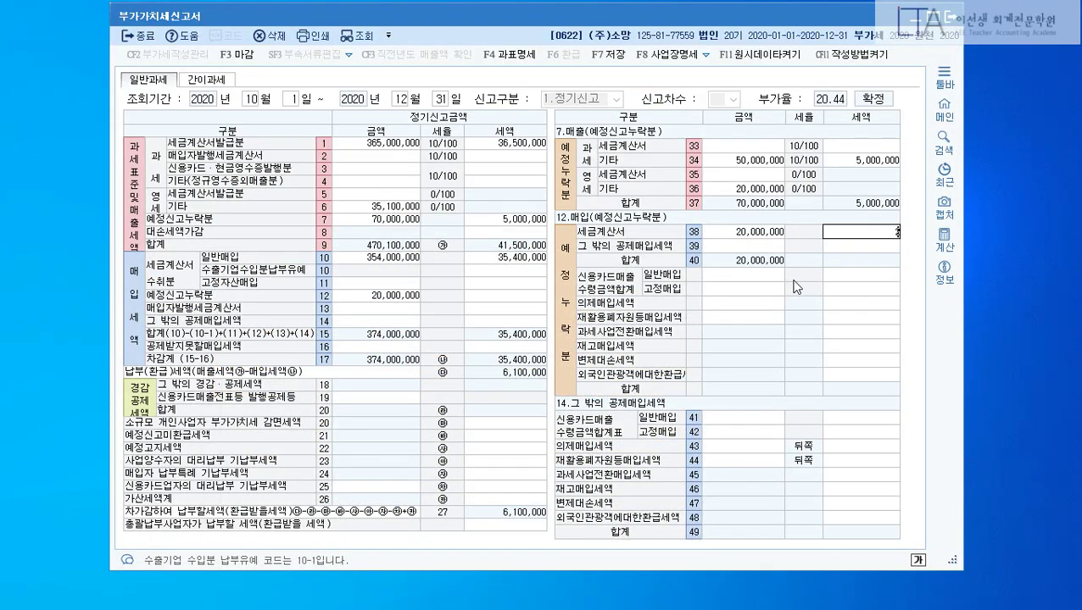
key(Return)
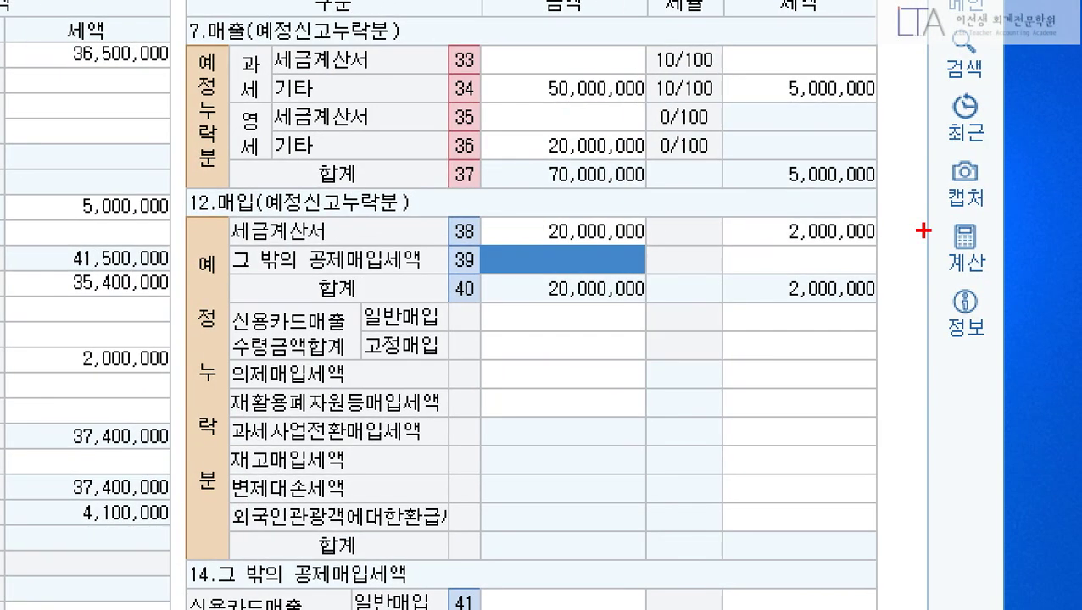
mouse_move(197, 187)
mouse_down()
mouse_move(657, 309)
mouse_move(926, 309)
mouse_move(926, 322)
mouse_up()
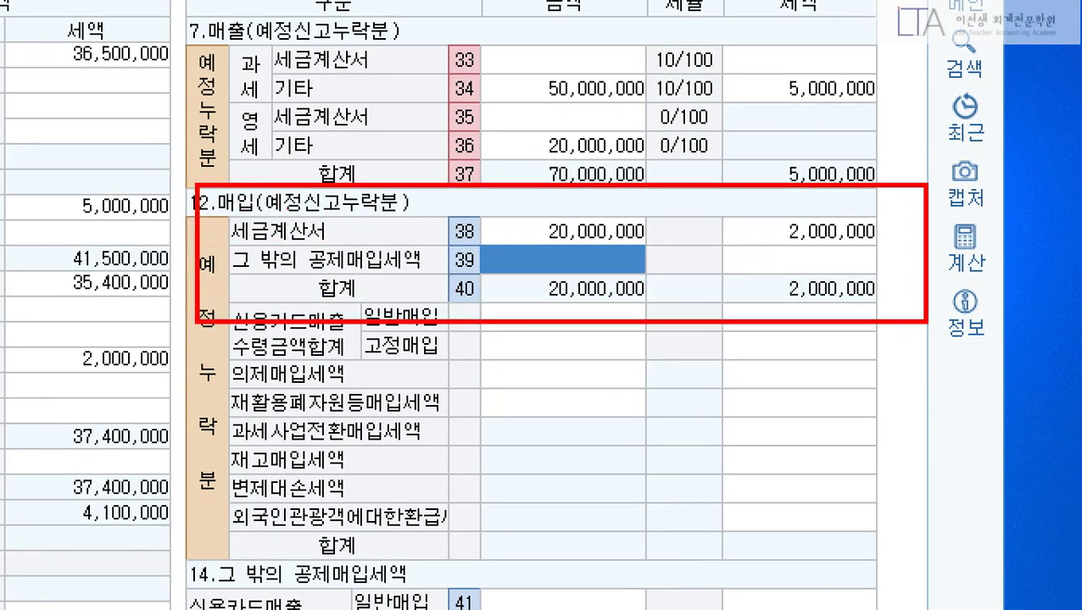
drag(606, 320, 484, 574)
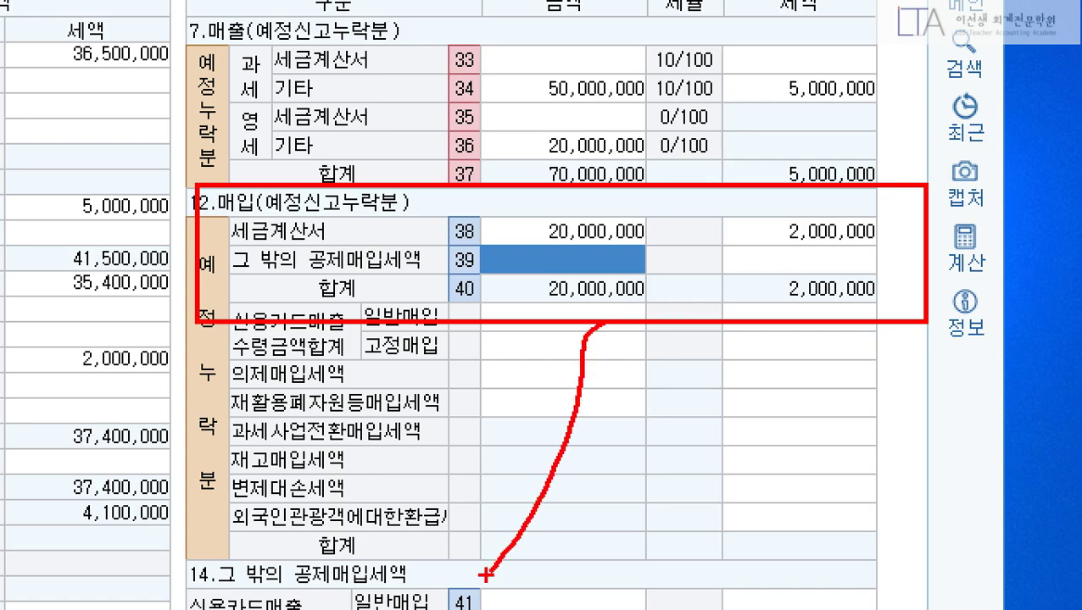
drag(453, 391, 700, 531)
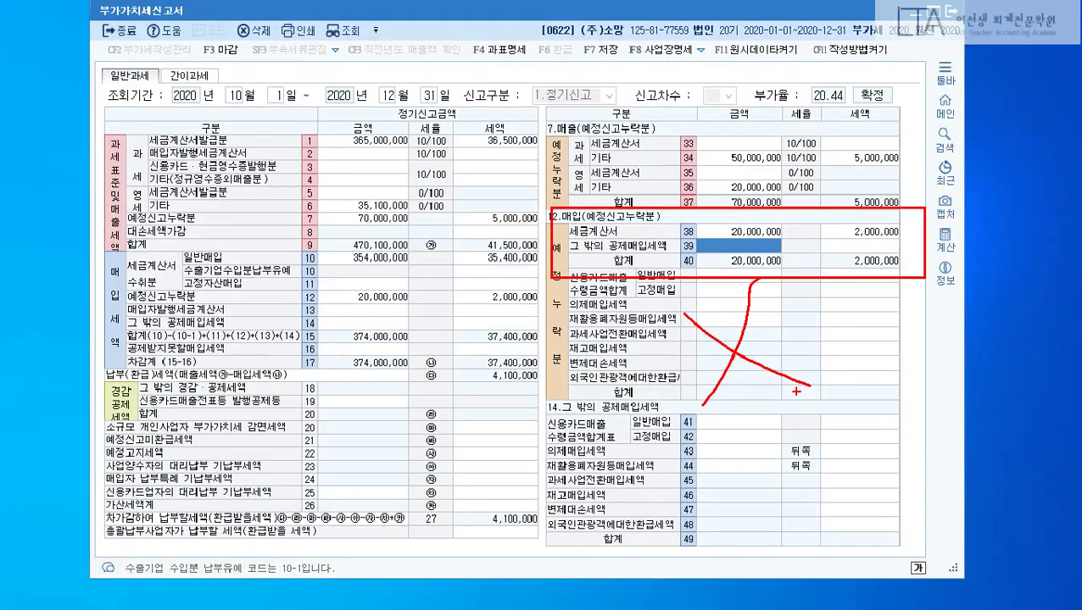
key(Escape)
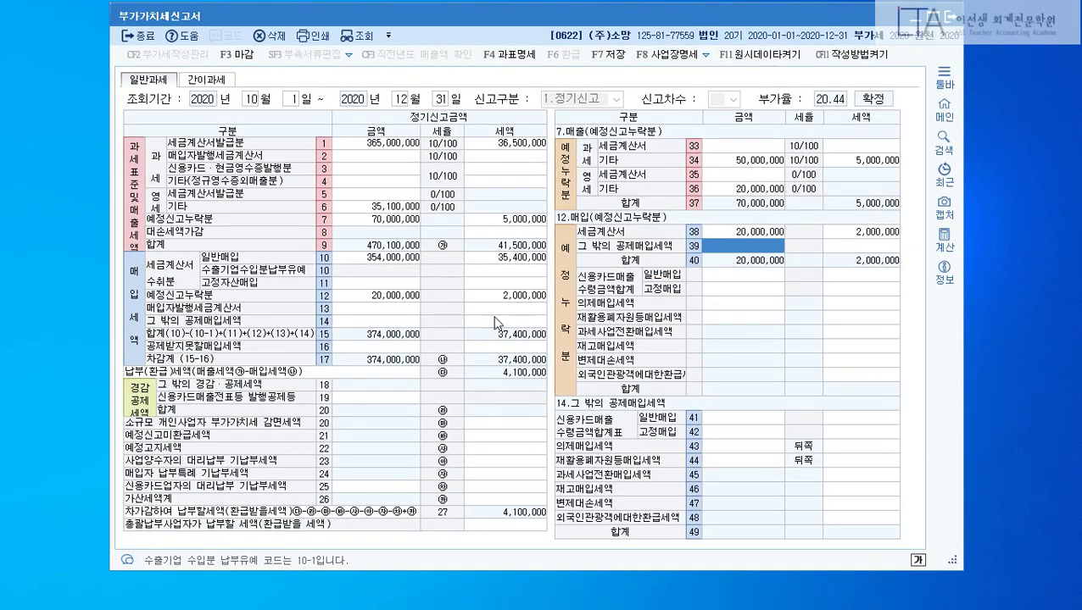
Enter 20,000,000 with 2,000,000 tax as 공제받지못할 매입세액 (line 50) for the passenger car
click(379, 349)
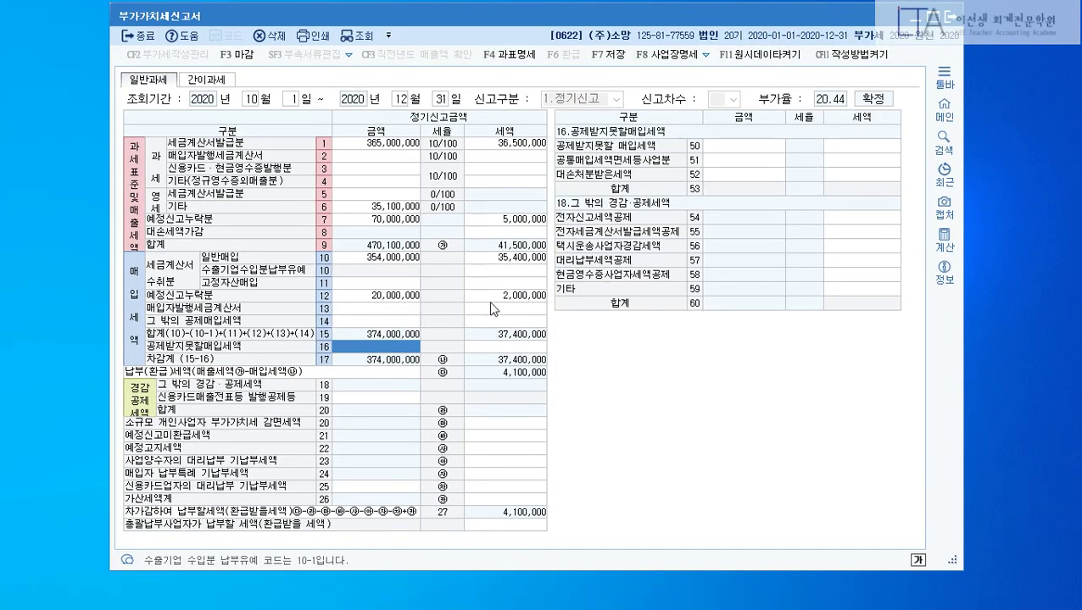
click(747, 149)
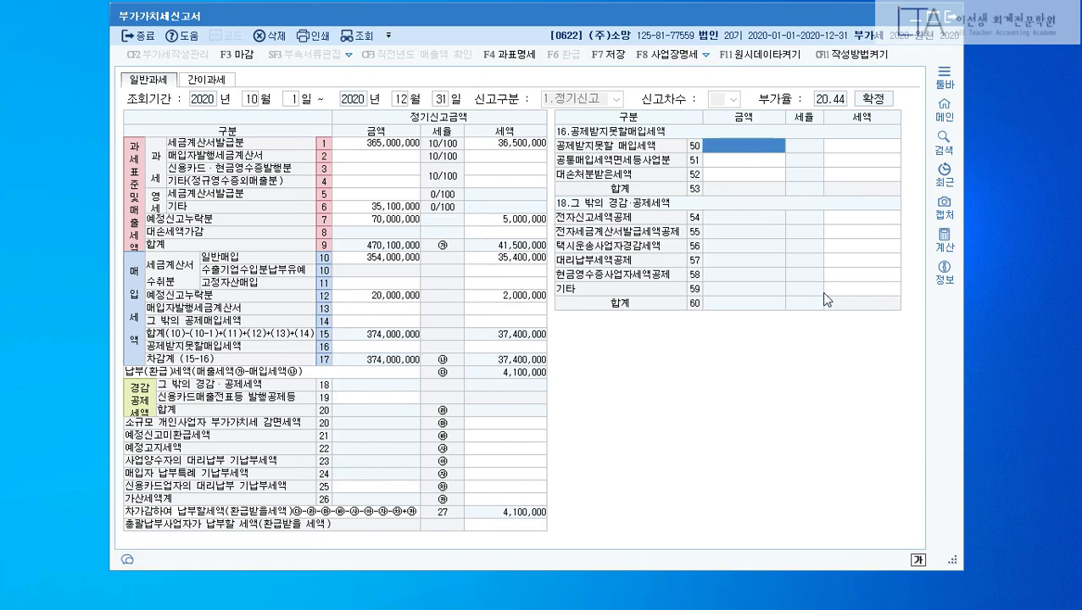
text(20000000)
key(Return)
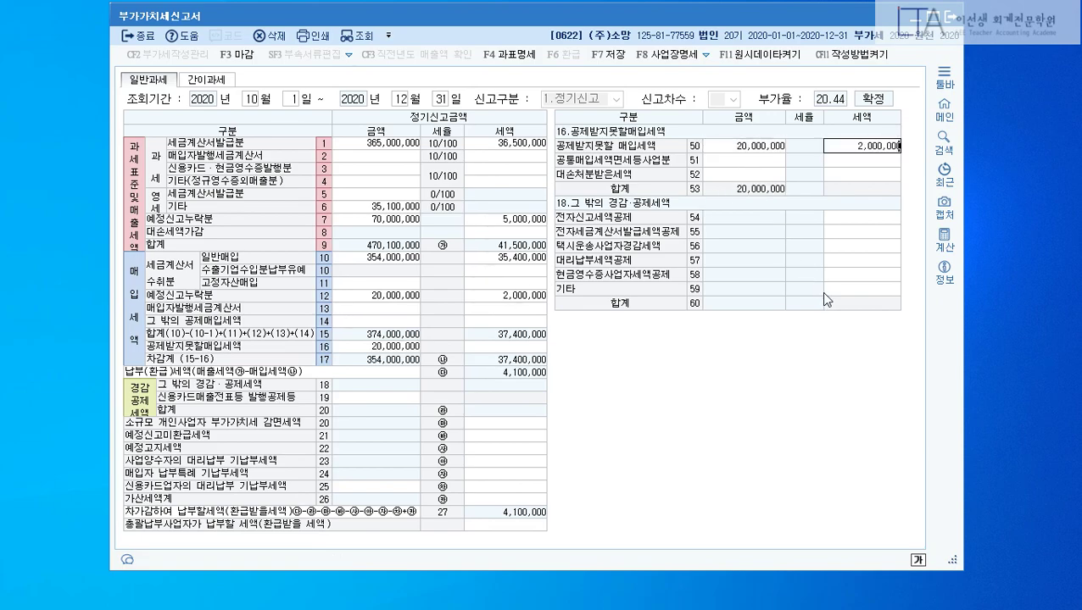
key(Return)
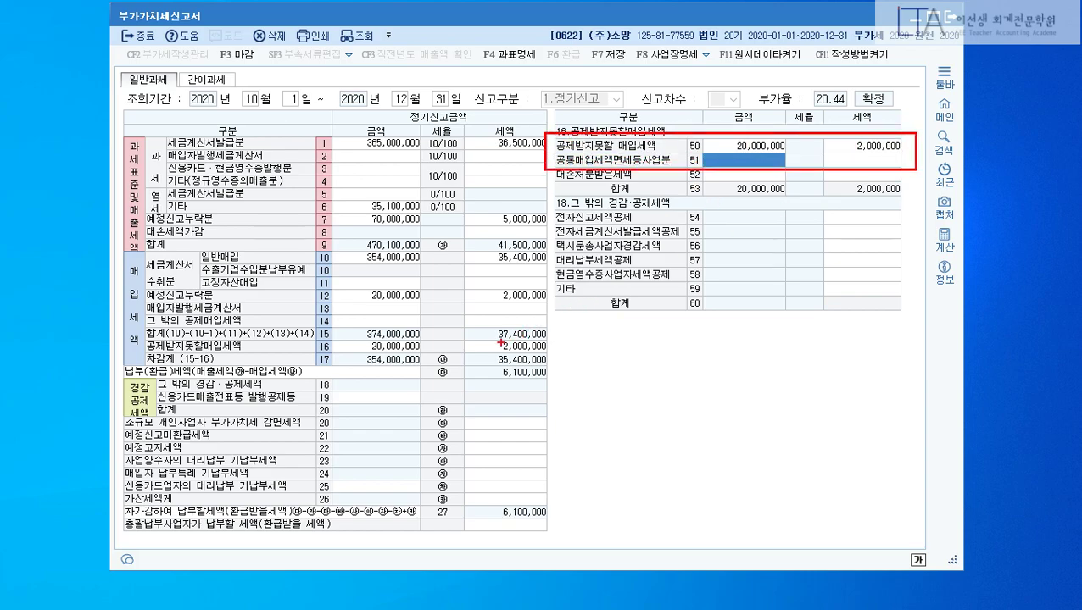
drag(473, 336, 636, 184)
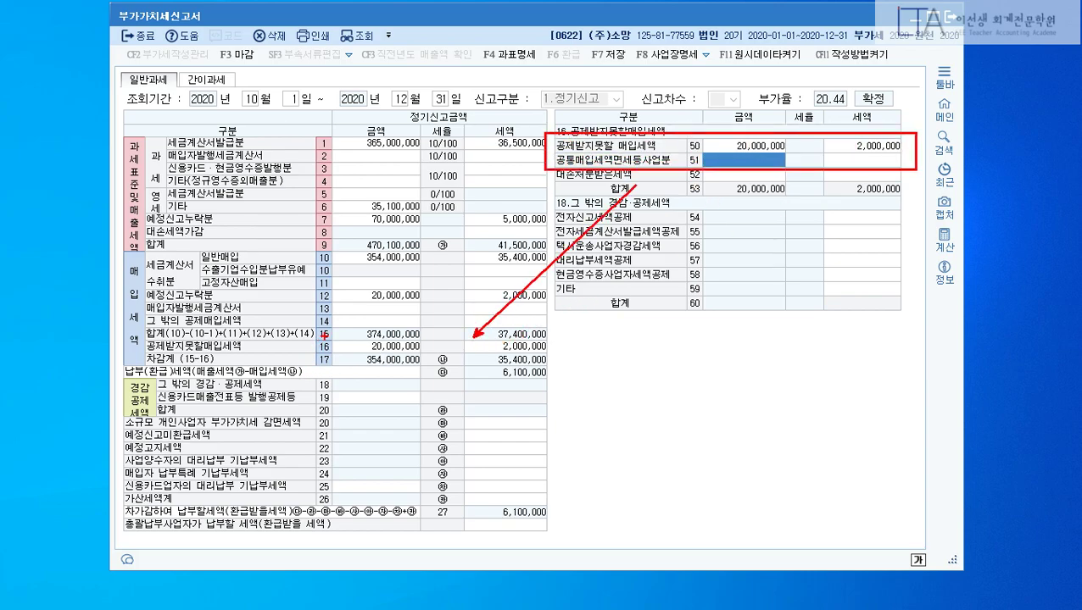
drag(324, 333, 561, 358)
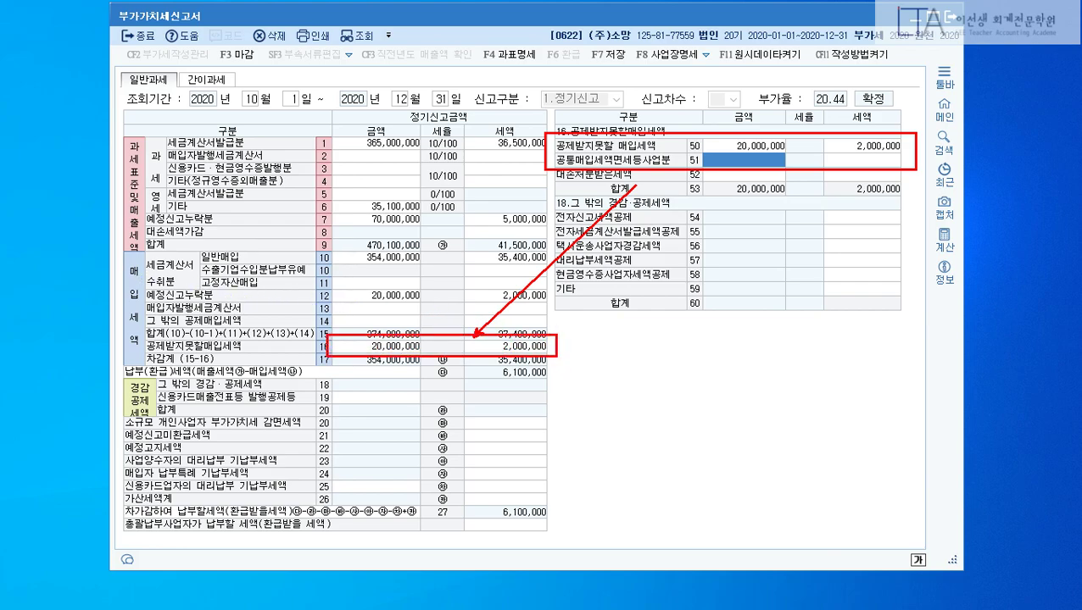
drag(141, 283, 549, 308)
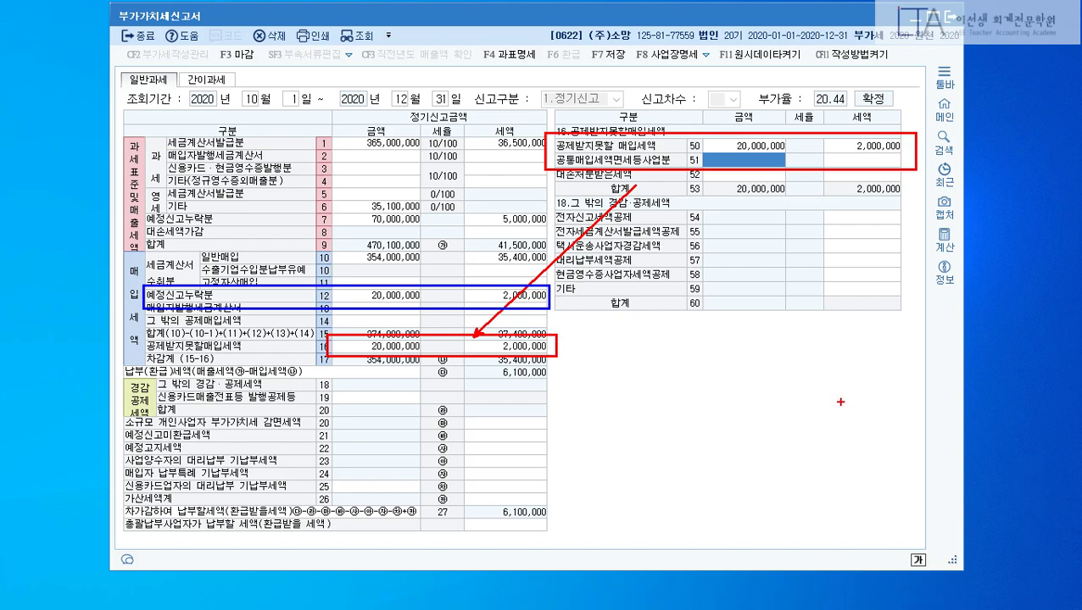
key(Escape)
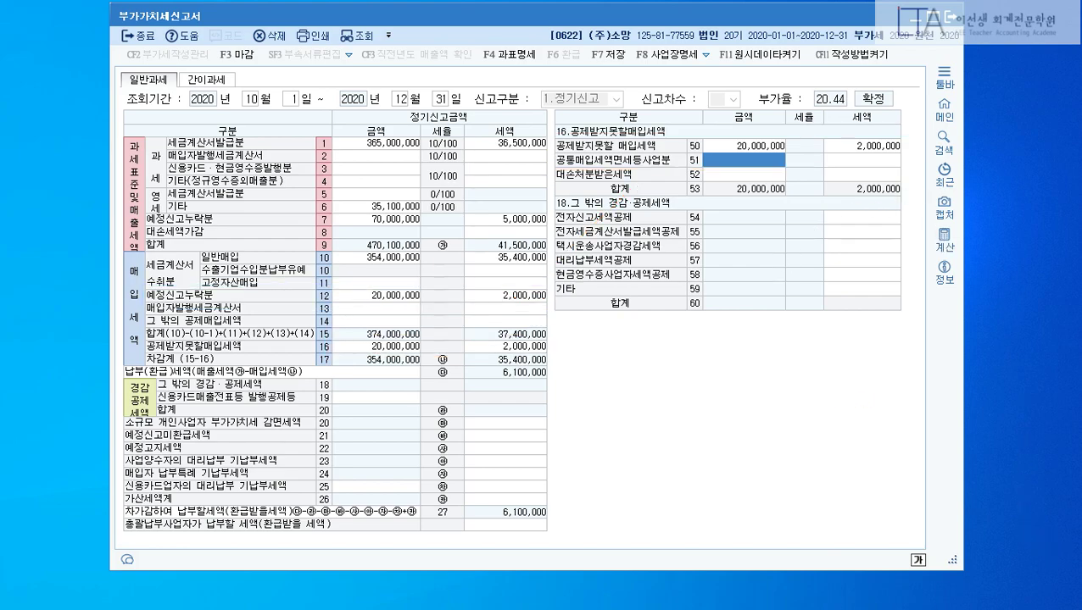
In the 소망 problem, highlight the recovered 외상매출금 3,300,000원 item and note that 대손발생 reduces and 대손회수 increases 매출세액
key(alt+Tab)
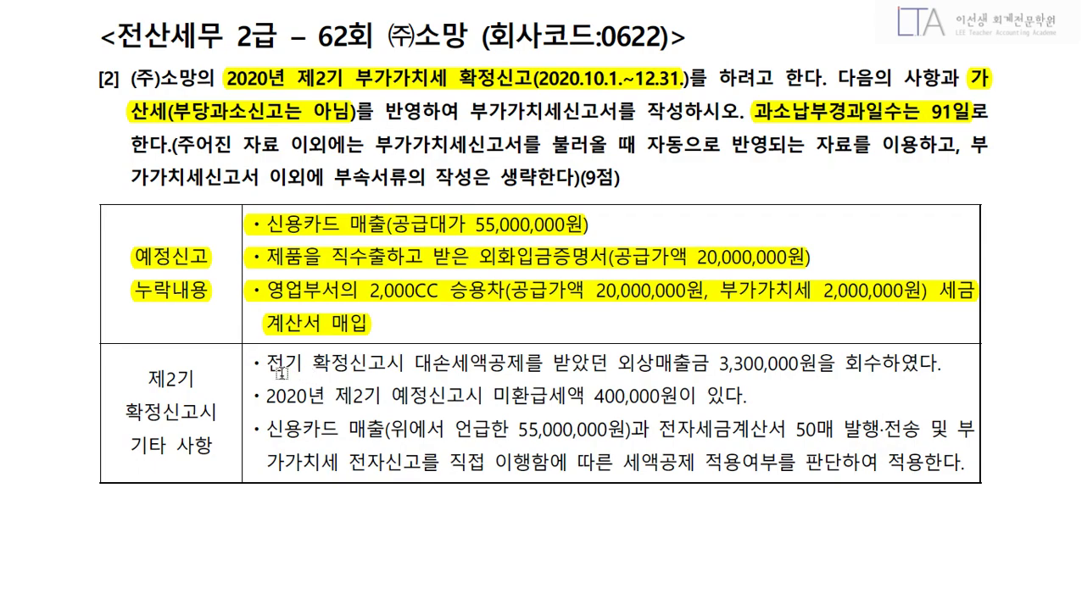
drag(280, 373, 887, 363)
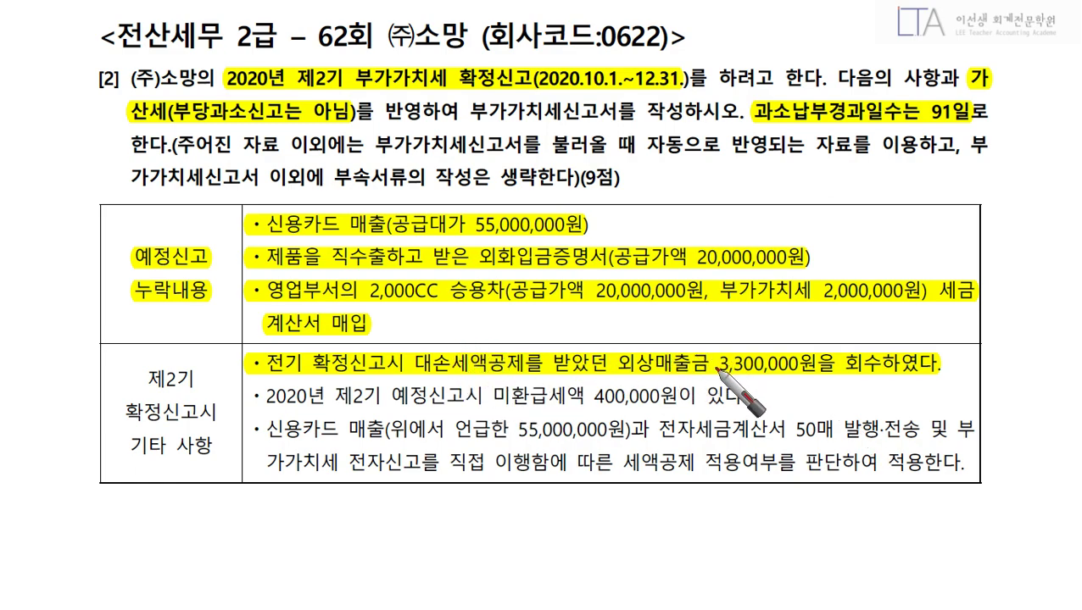
drag(632, 374, 810, 378)
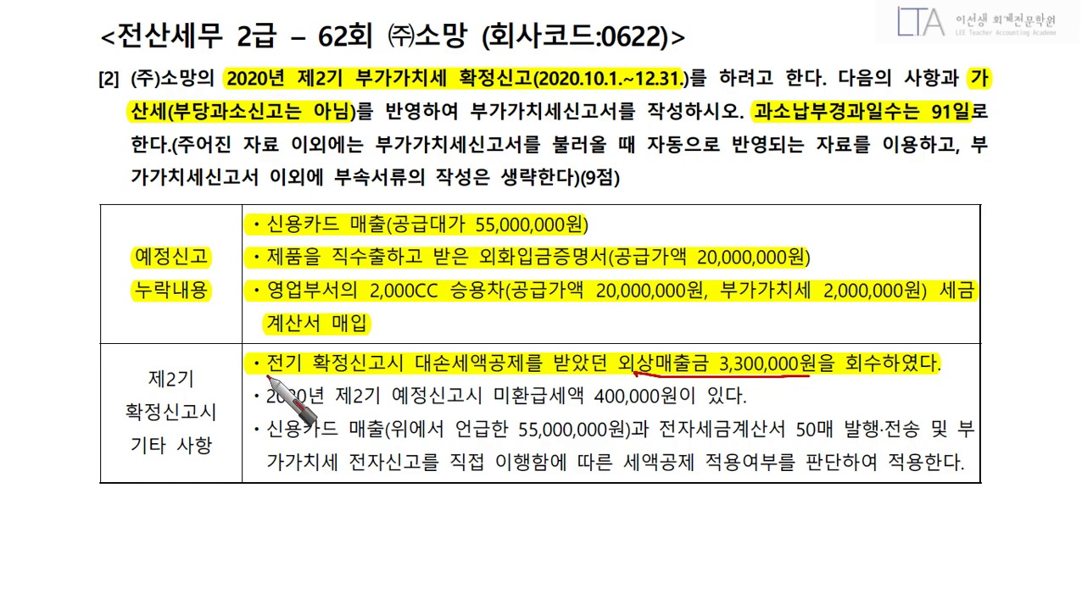
mouse_move(254, 383)
mouse_down()
mouse_move(254, 512)
mouse_move(356, 500)
mouse_move(391, 519)
mouse_move(412, 508)
mouse_move(414, 521)
mouse_up()
mouse_move(471, 503)
mouse_down()
mouse_move(472, 521)
mouse_move(510, 526)
mouse_move(523, 504)
mouse_move(560, 500)
mouse_move(566, 512)
mouse_move(570, 500)
mouse_move(581, 518)
mouse_move(607, 512)
mouse_up()
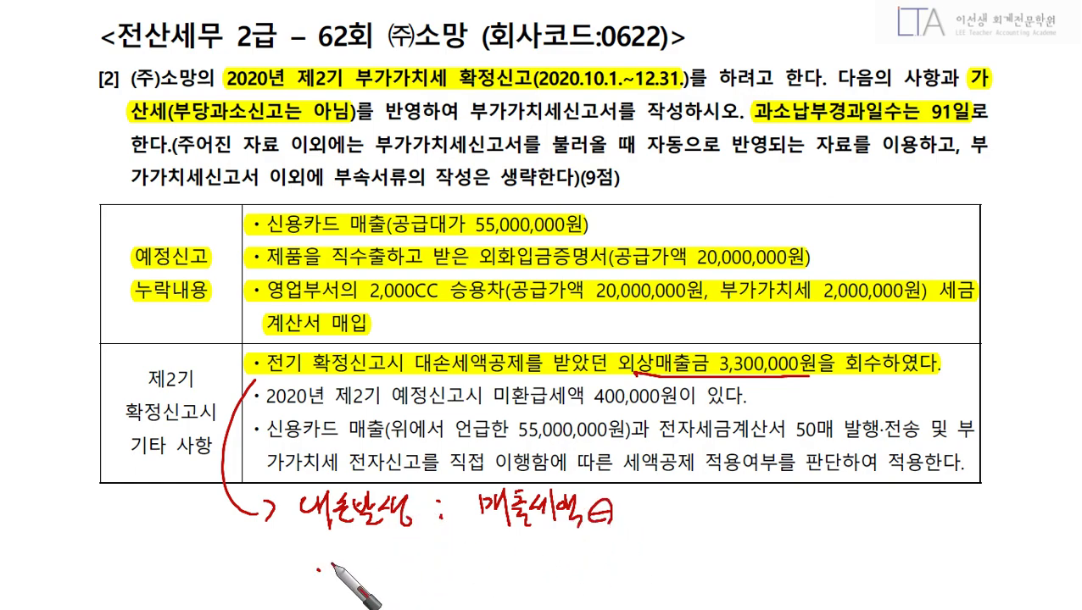
mouse_move(340, 562)
mouse_down()
mouse_move(344, 584)
mouse_move(412, 553)
mouse_move(411, 569)
mouse_move(507, 568)
mouse_move(515, 581)
mouse_move(517, 565)
mouse_move(529, 575)
mouse_move(557, 559)
mouse_move(633, 567)
mouse_move(710, 532)
mouse_up()
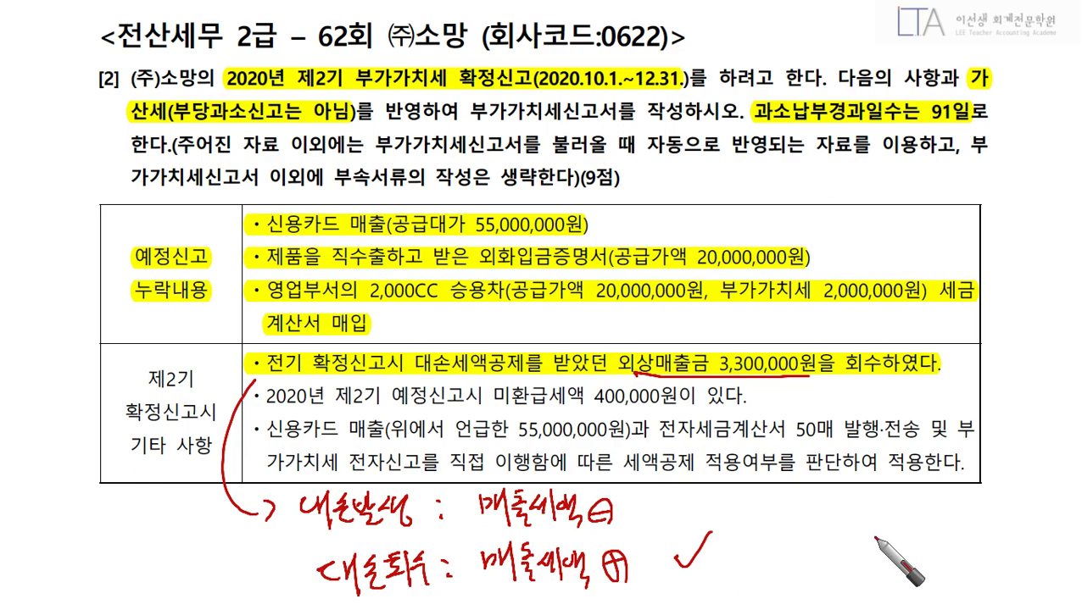
key(e)
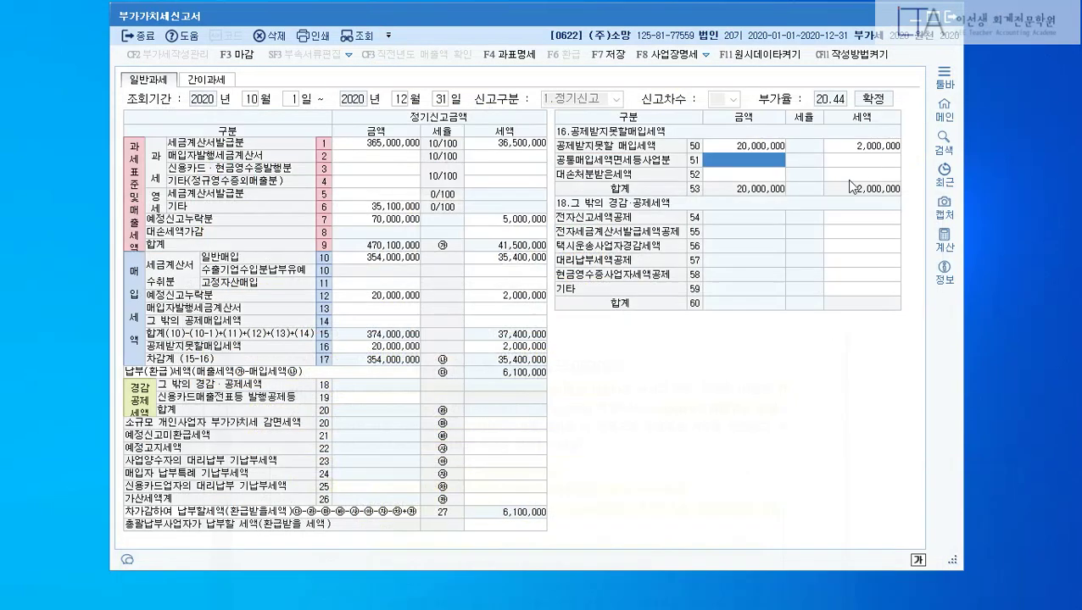
Enter 300,000 as the 대손세액가감 tax amount (line 8) for the recovered bad debt
click(489, 185)
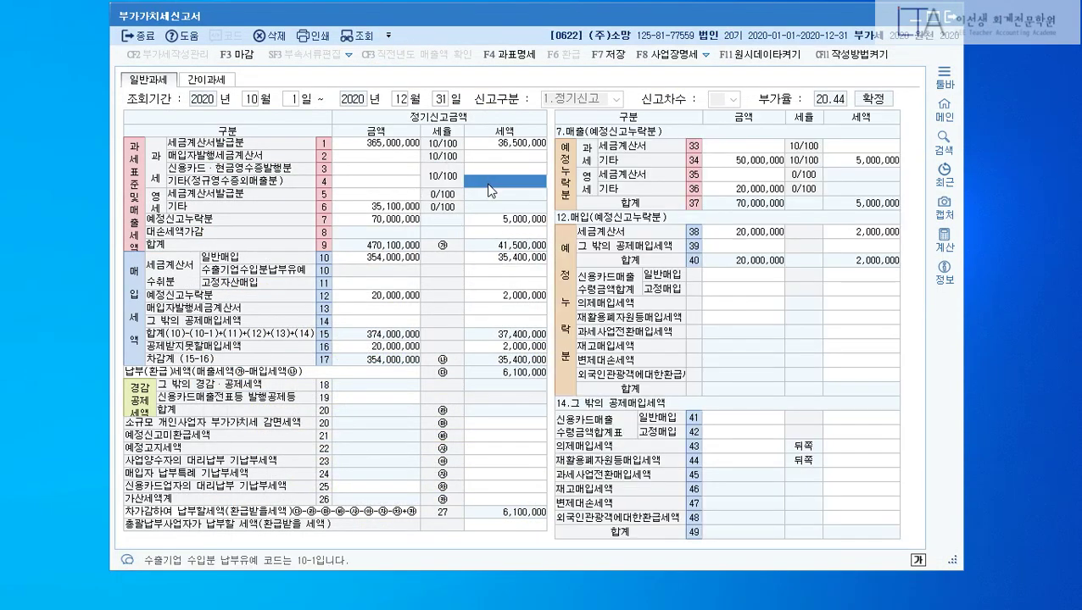
click(490, 235)
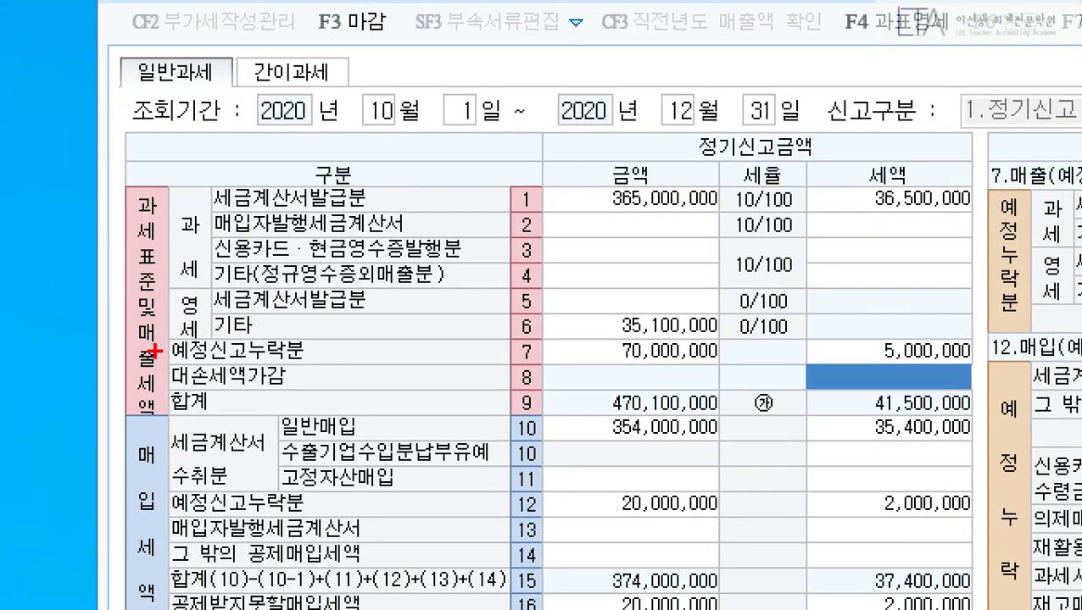
drag(151, 343, 985, 402)
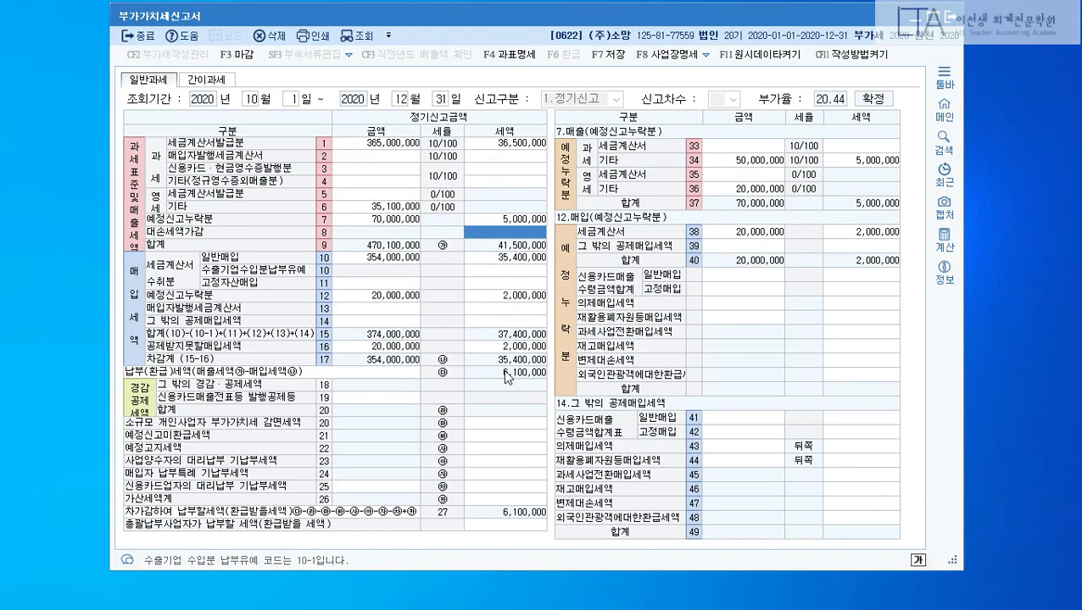
text(354,)
text(000,00)
key(Return)
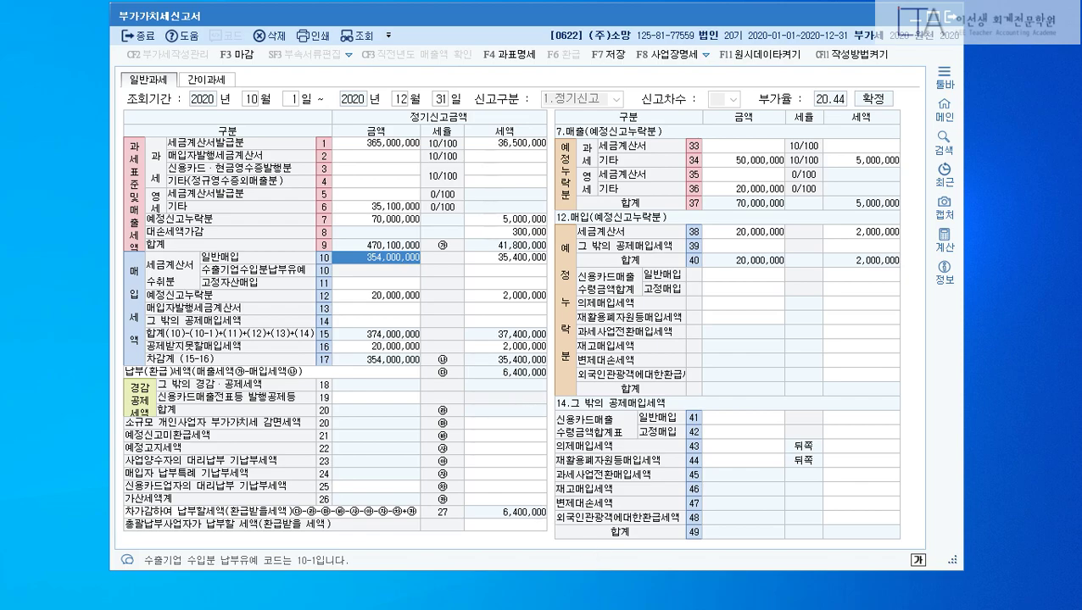
Highlight the 예정신고시 미환급세액 400,000원 item and enter 400,000 in the return's 예정신고미환급세액 (line 21)
click(587, 562)
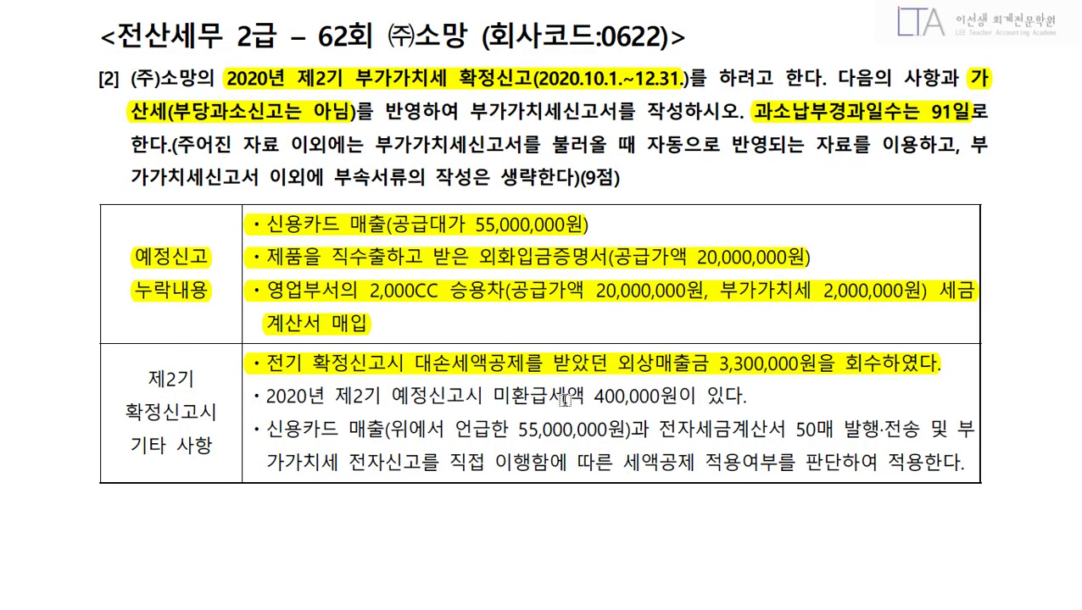
drag(255, 395, 742, 395)
key(alt+Tab)
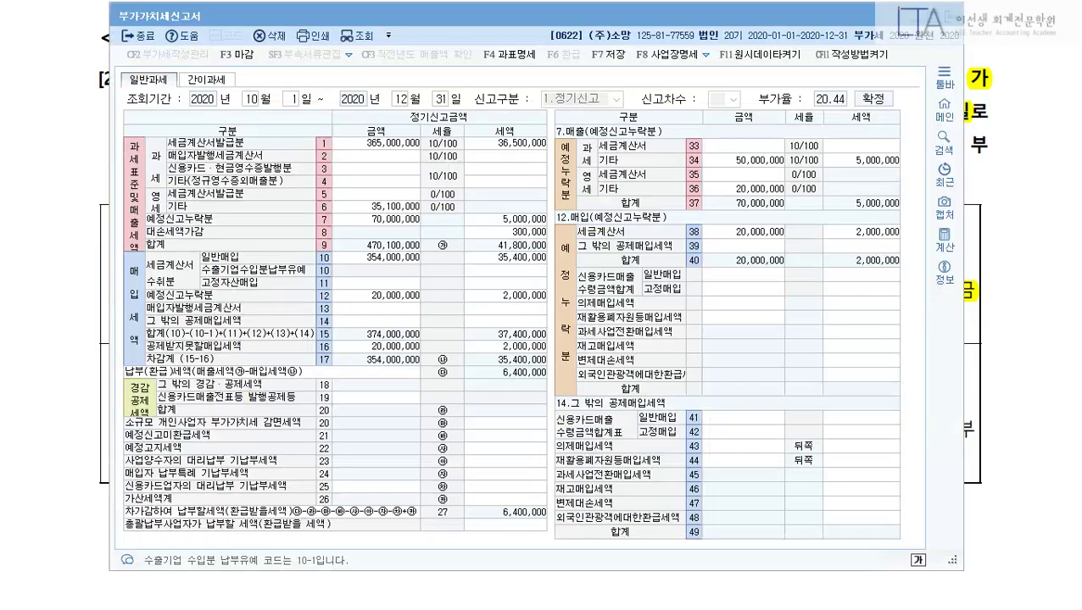
click(473, 440)
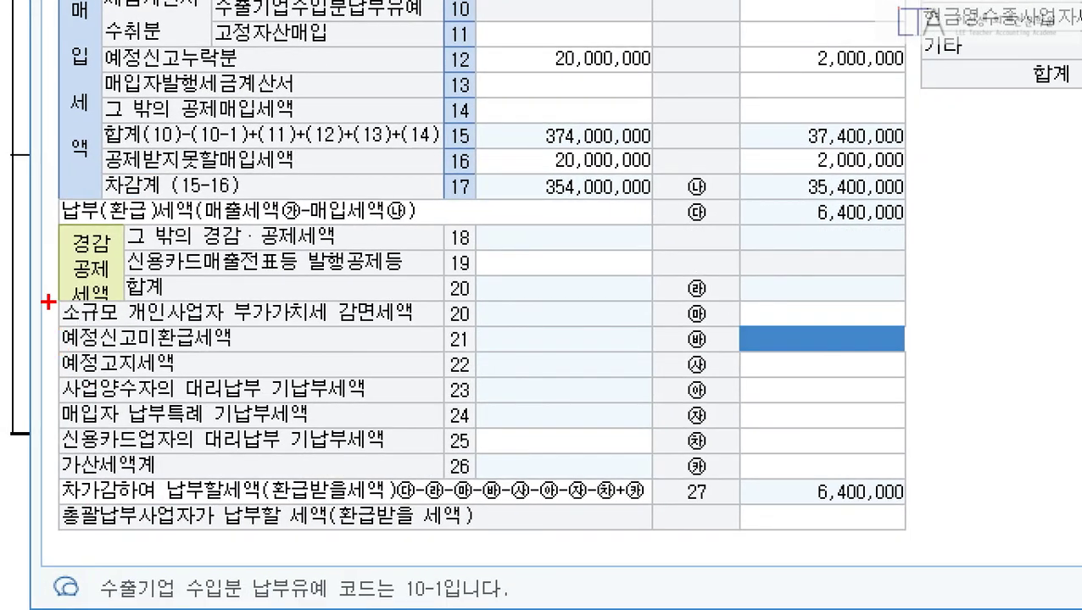
drag(46, 309, 965, 372)
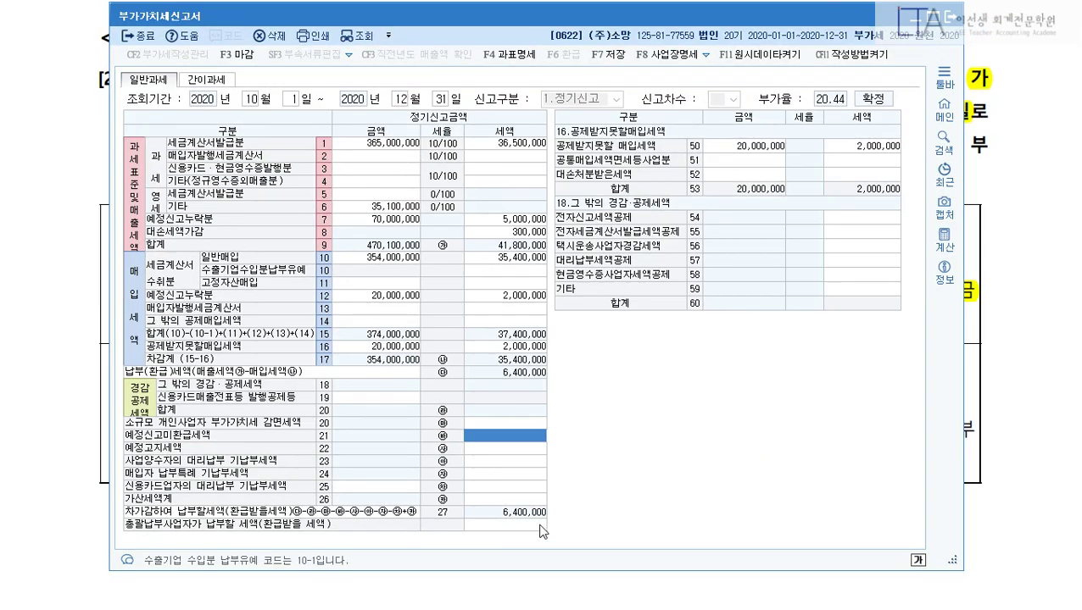
text(4000000)
key(Return)
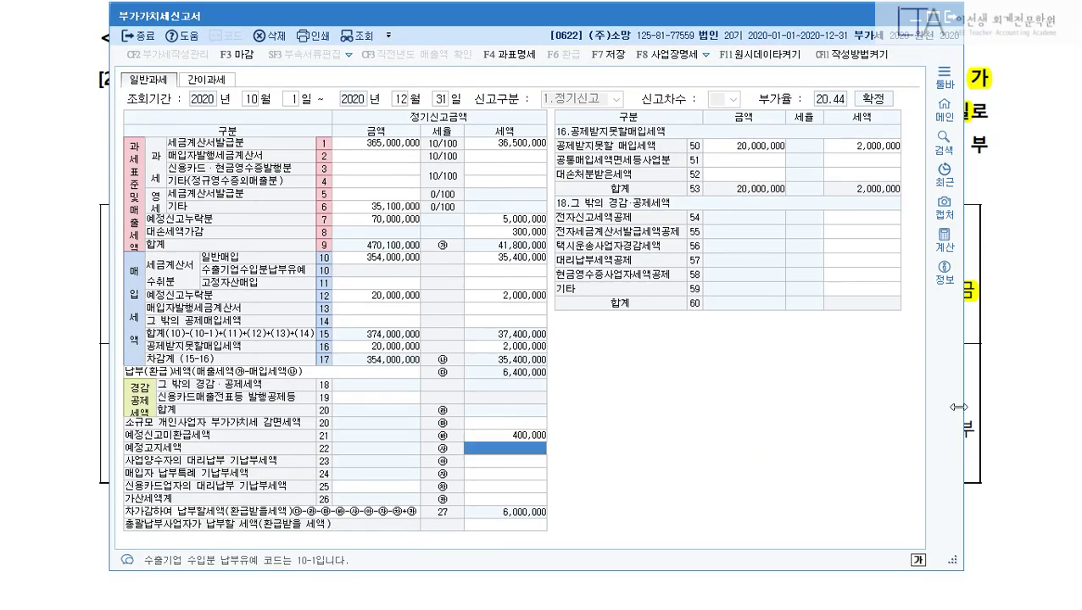